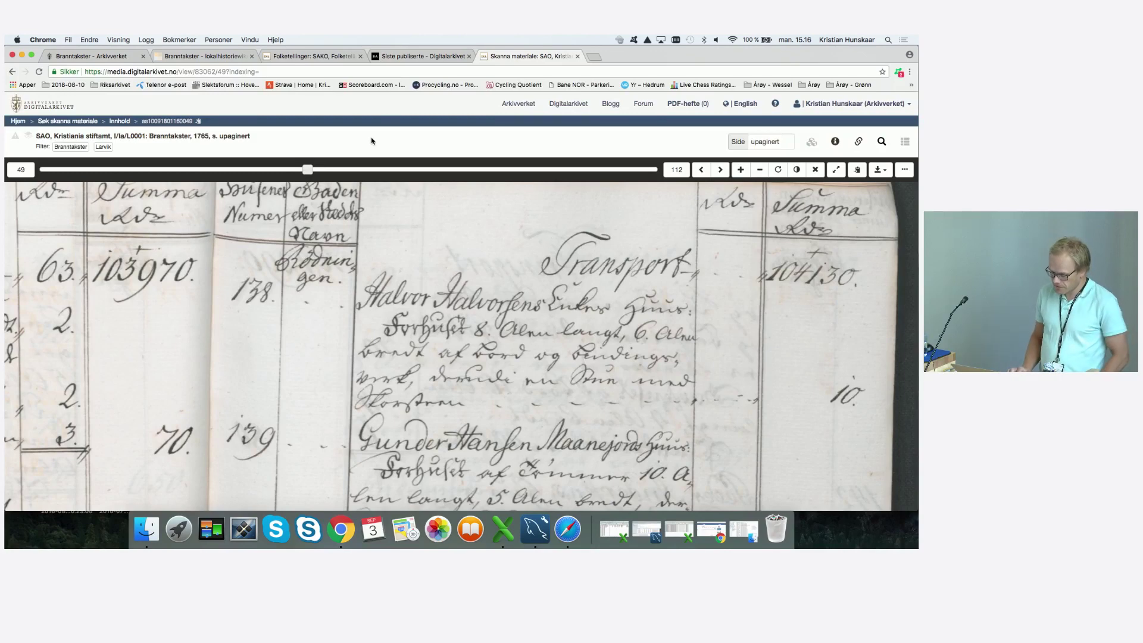
Look over the Branntakster article on the Arkivverket website
click(113, 57)
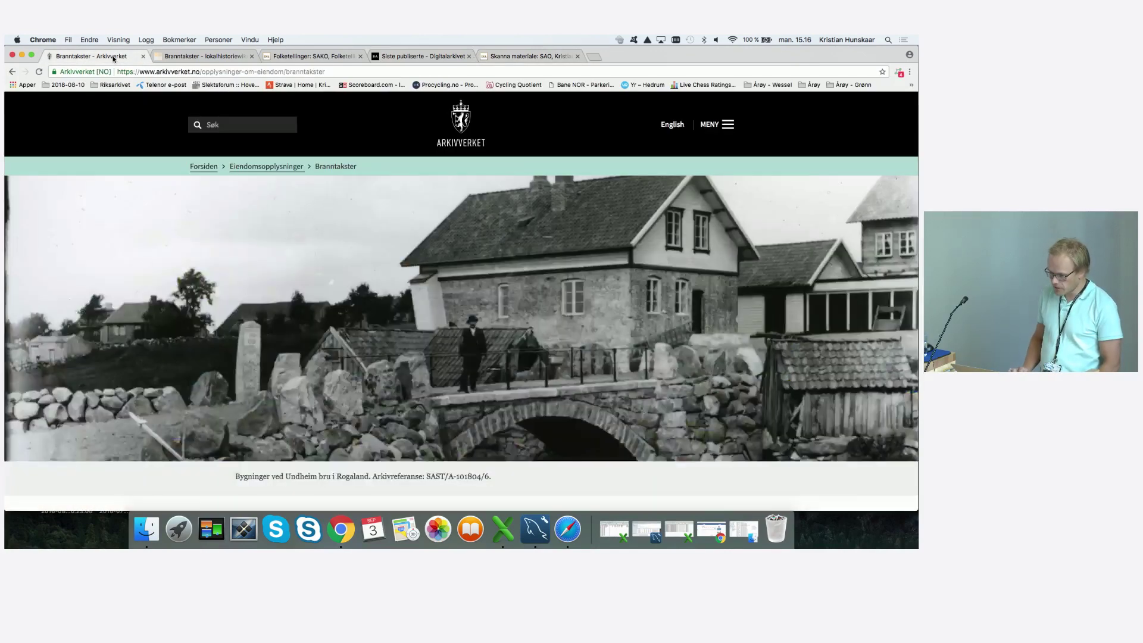
scroll(280, 248, down, 5)
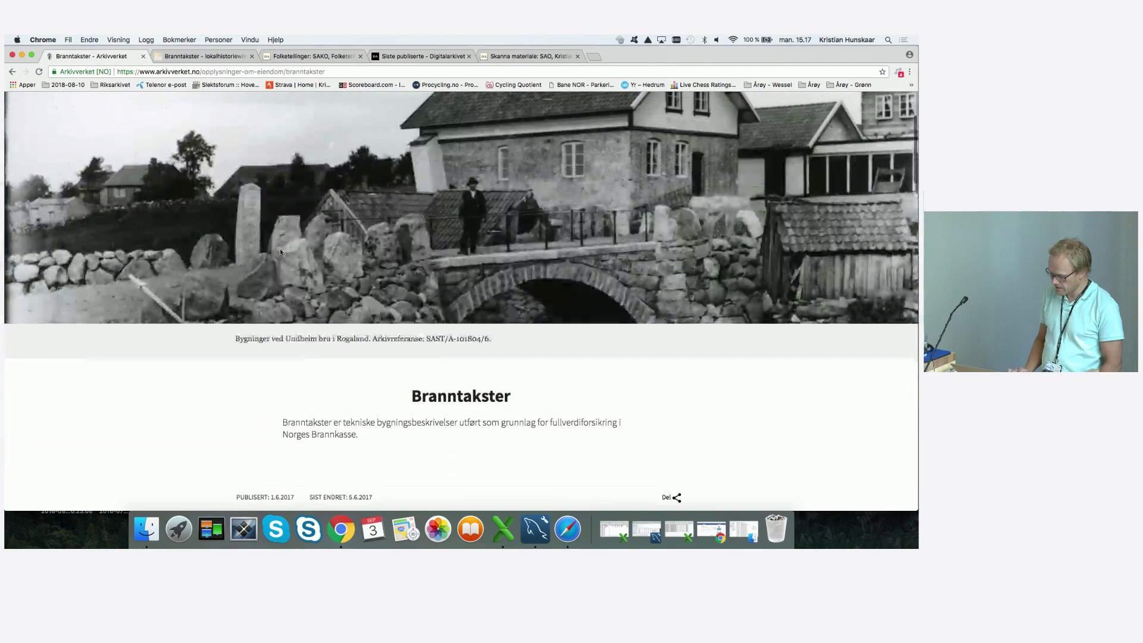
scroll(280, 251, up, 10)
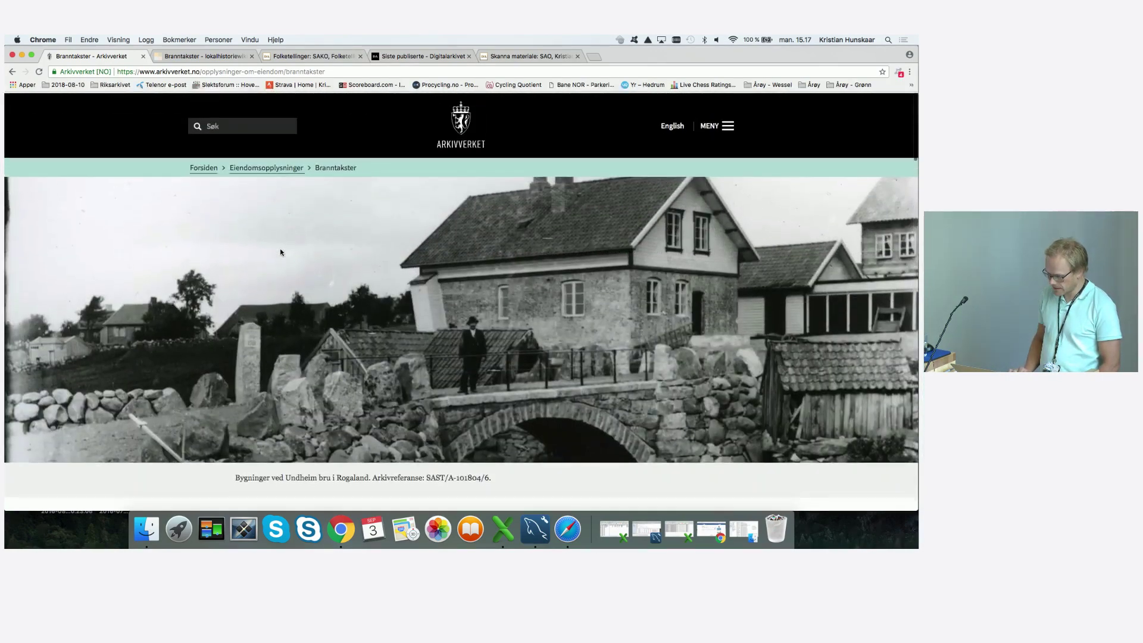
click(233, 125)
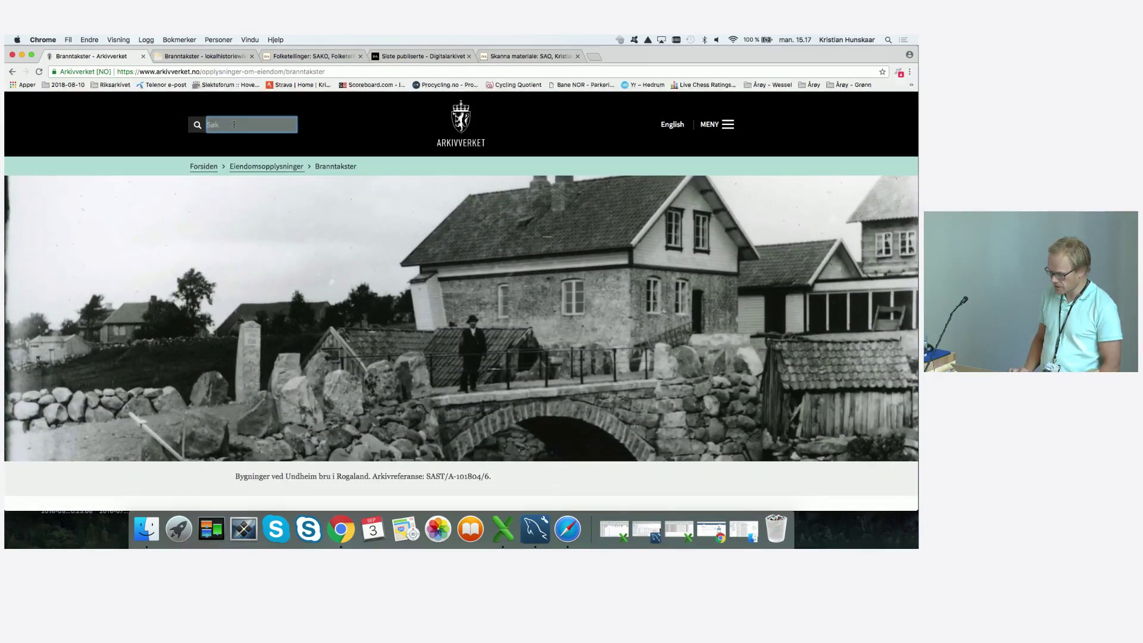
click(233, 125)
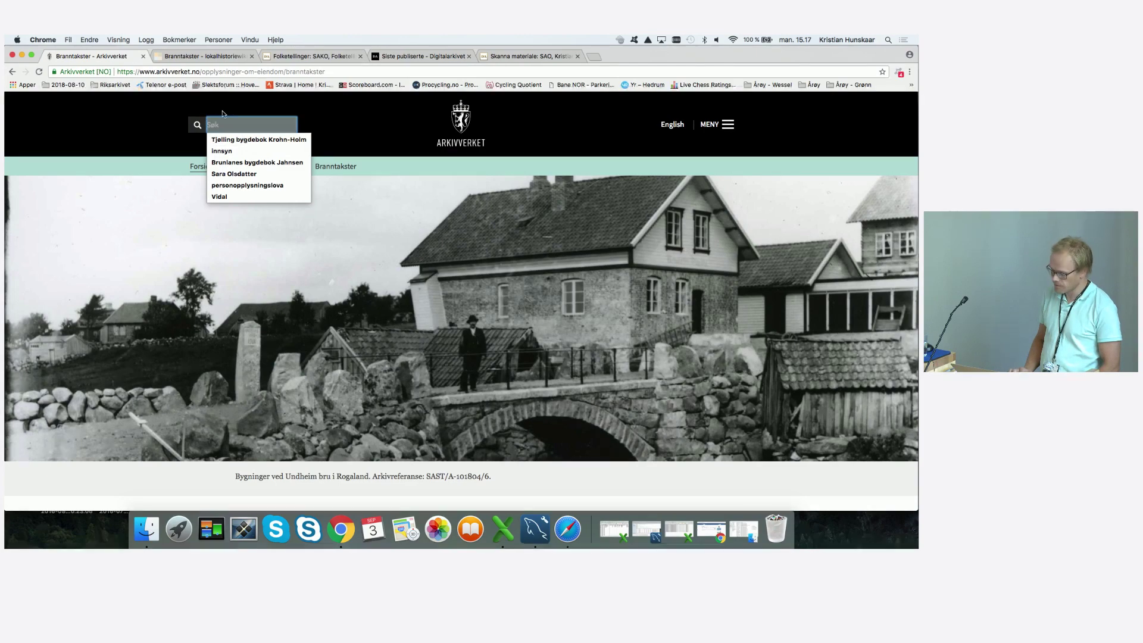
click(156, 115)
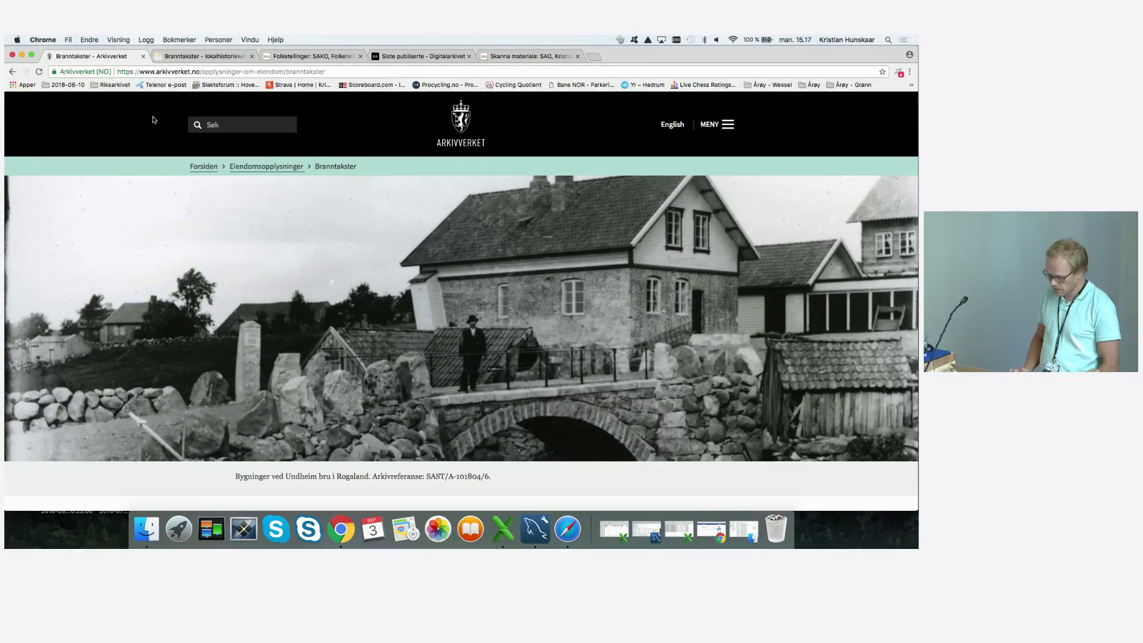
Read through the Branntakster article on lokalhistoriewiki.no, including the section on Kjøpsteder
click(214, 56)
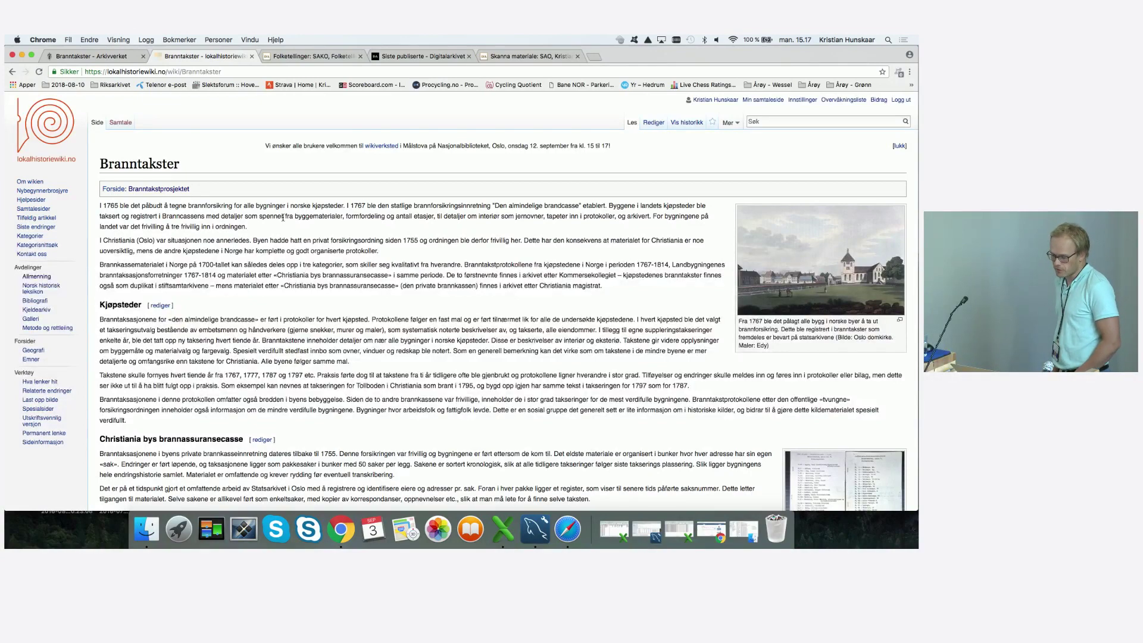
scroll(283, 218, down, 3)
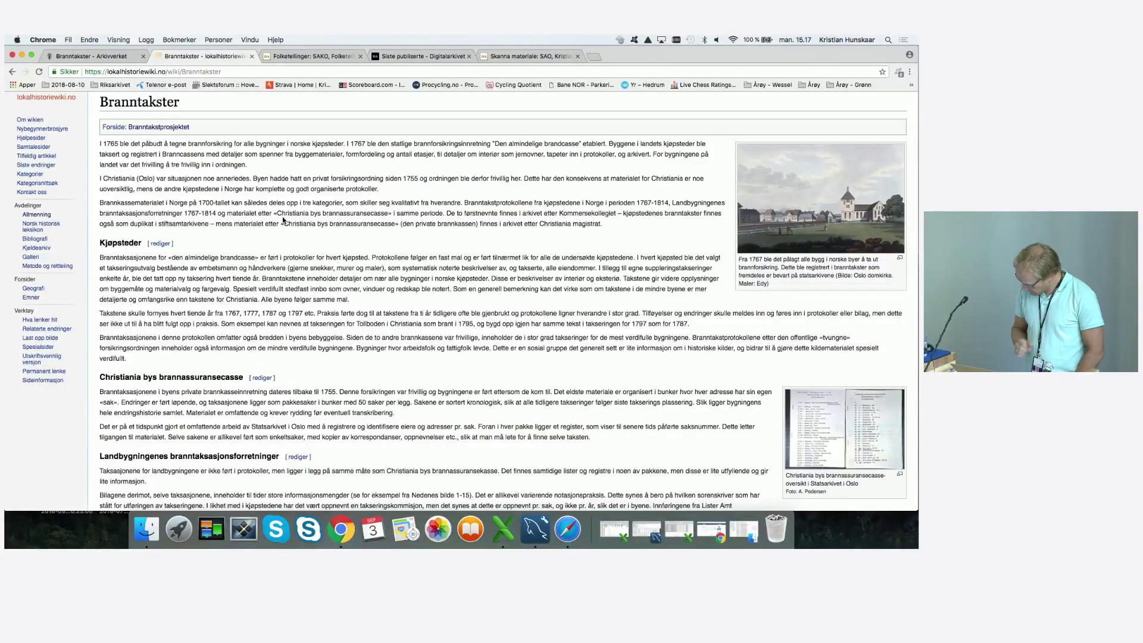
Go from the scanned 1765 Branntakster protocol back to the scanned-material search and clear all its search criteria
click(494, 59)
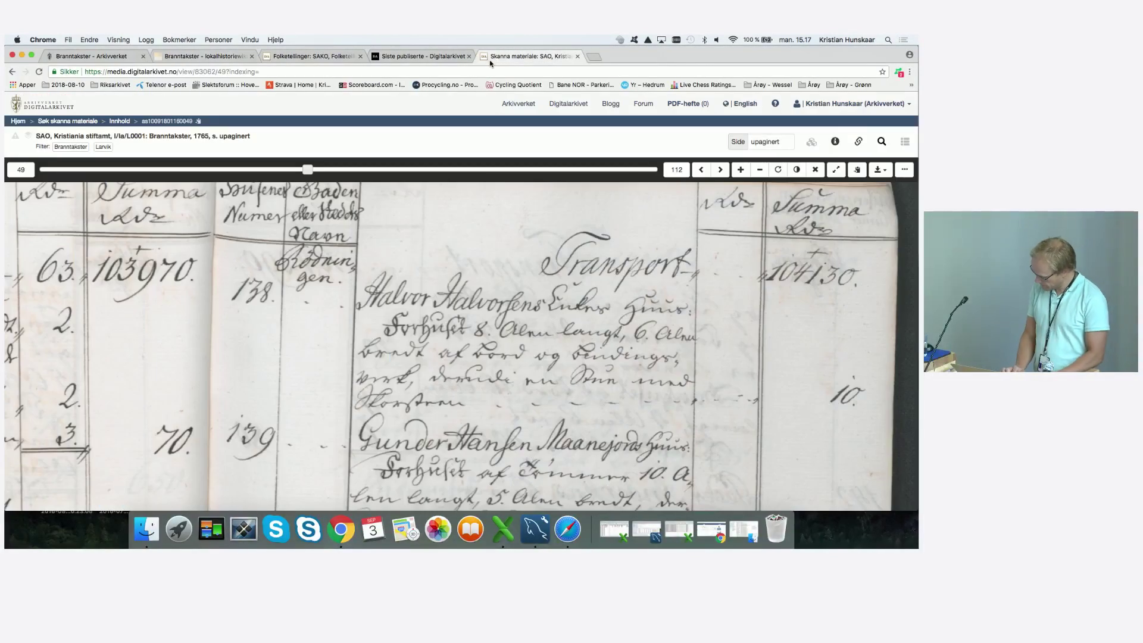
click(67, 121)
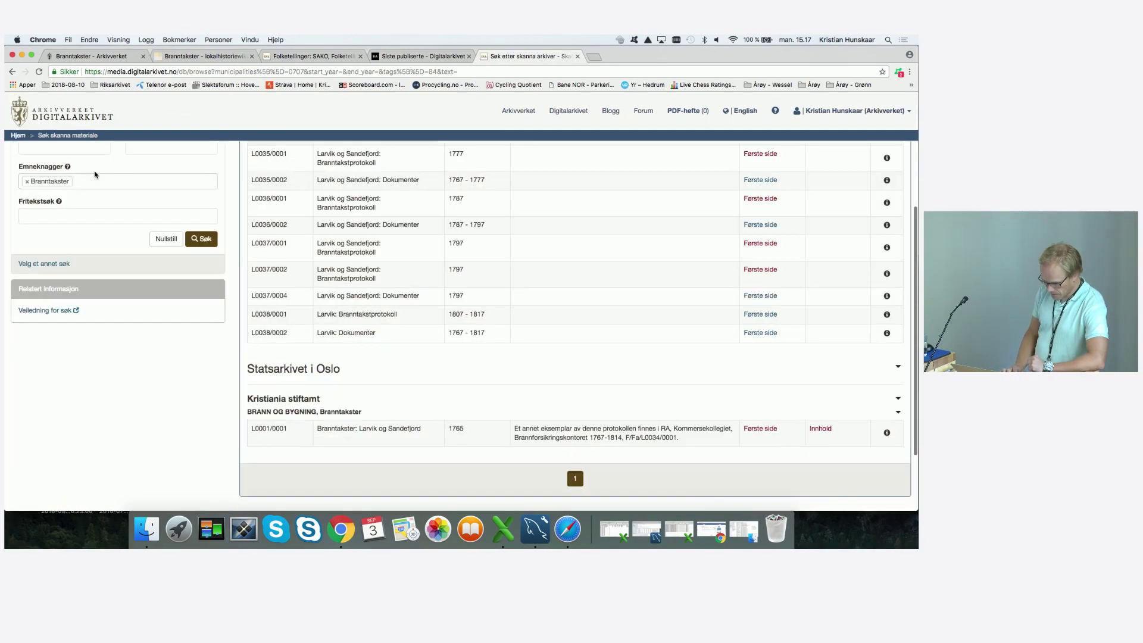
scroll(111, 194, up, 3)
click(167, 338)
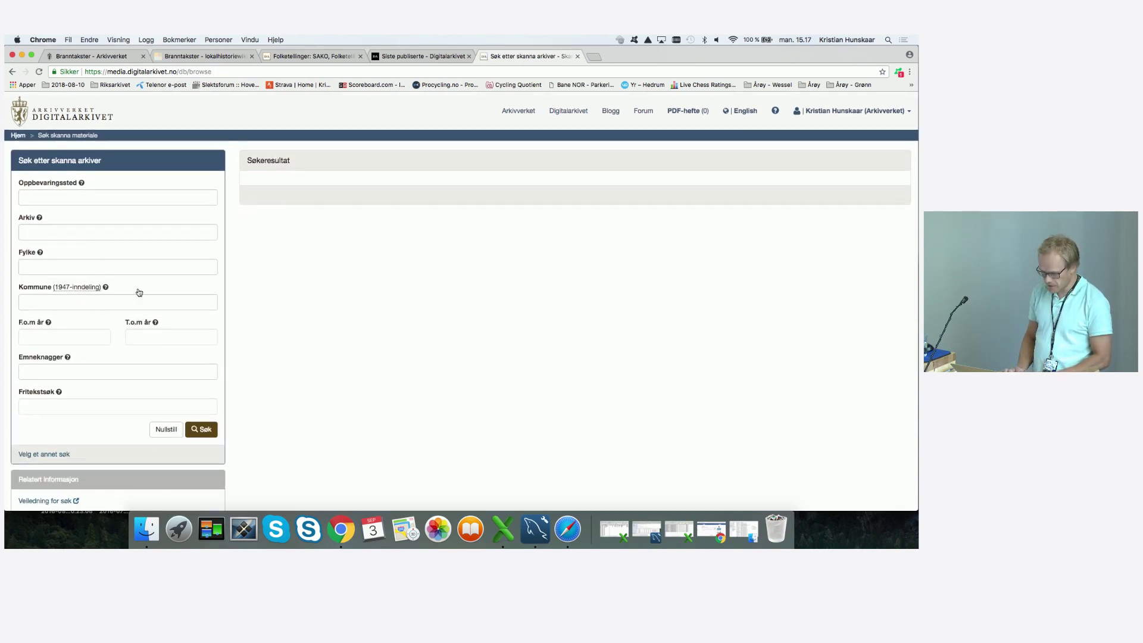
Search the scanned archives with the archive set to "Danske Kanselli, Skapsaker"
click(55, 232)
text(Danske)
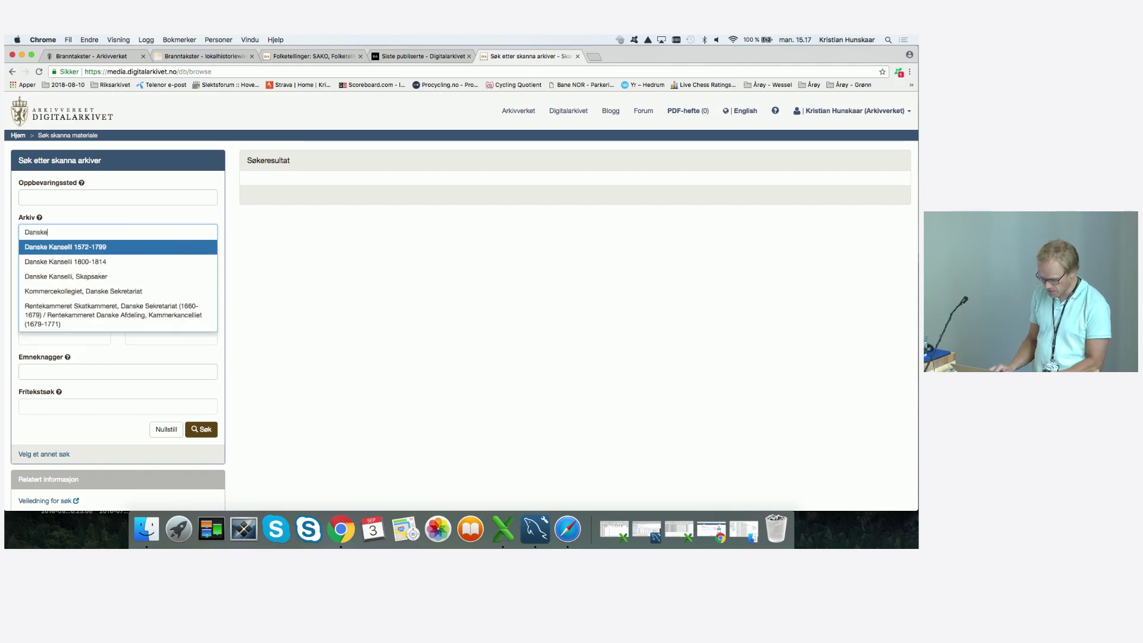
key(Down)
key(Down)
key(Return)
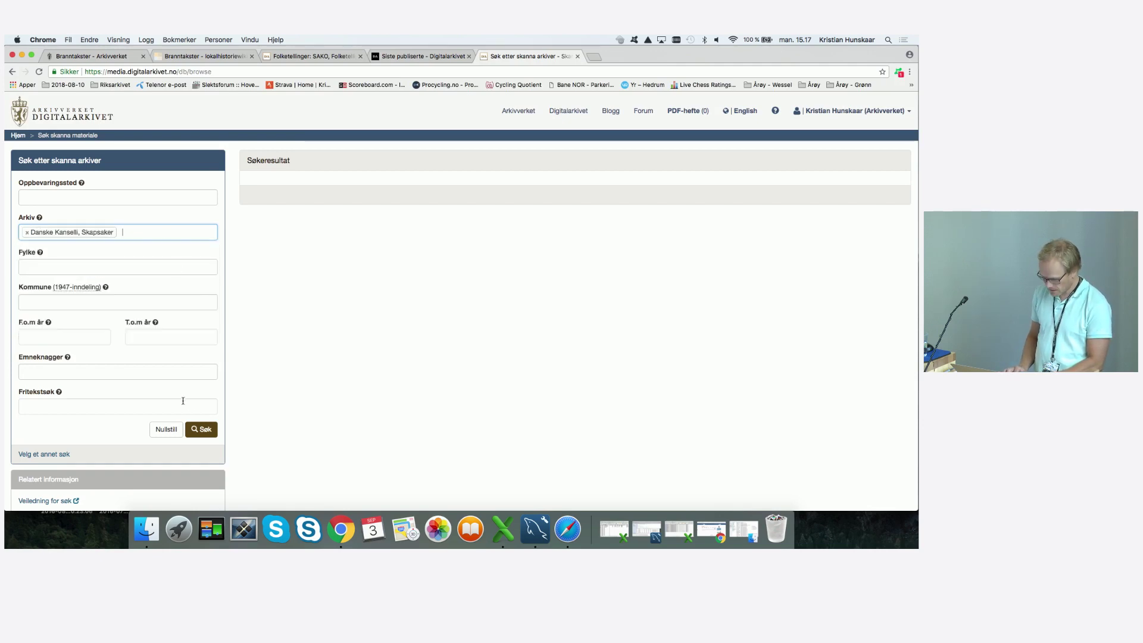
click(199, 426)
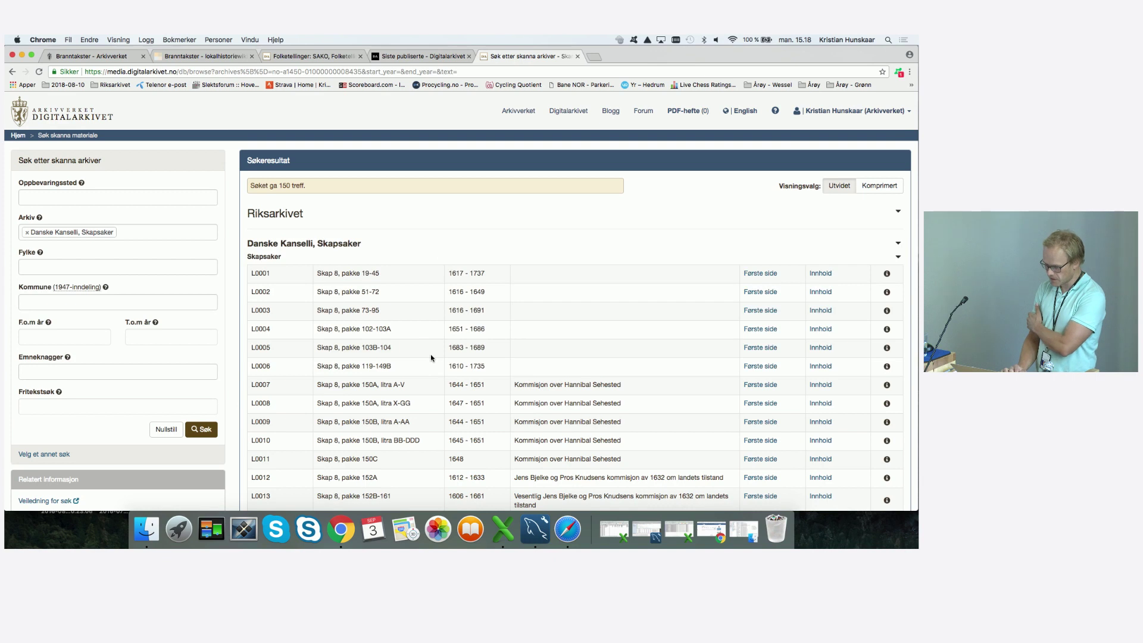
Open the contents of item L0001, Skap 8, pakke 19-45, and look through its list of packages
scroll(432, 358, down, 2)
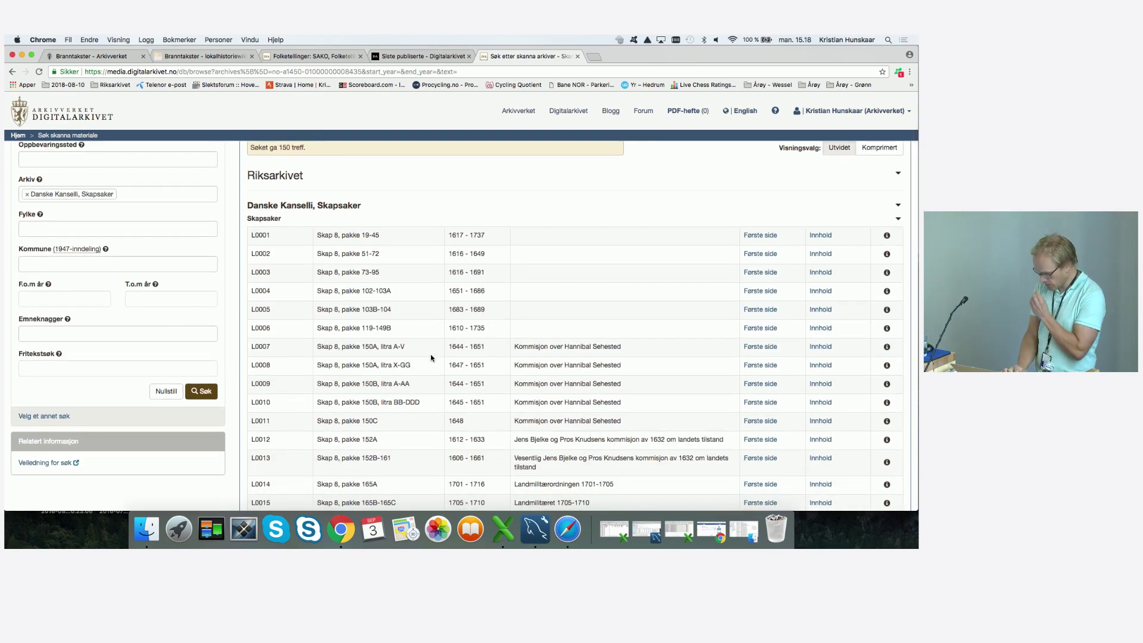
click(821, 236)
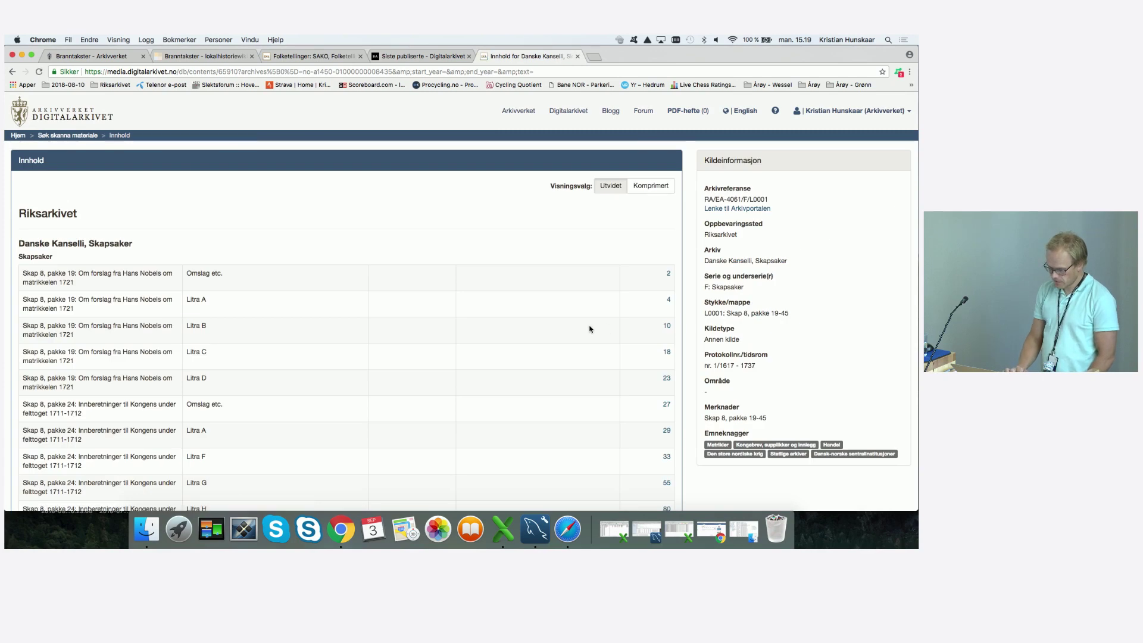
scroll(595, 329, down, 5)
scroll(585, 329, down, 12)
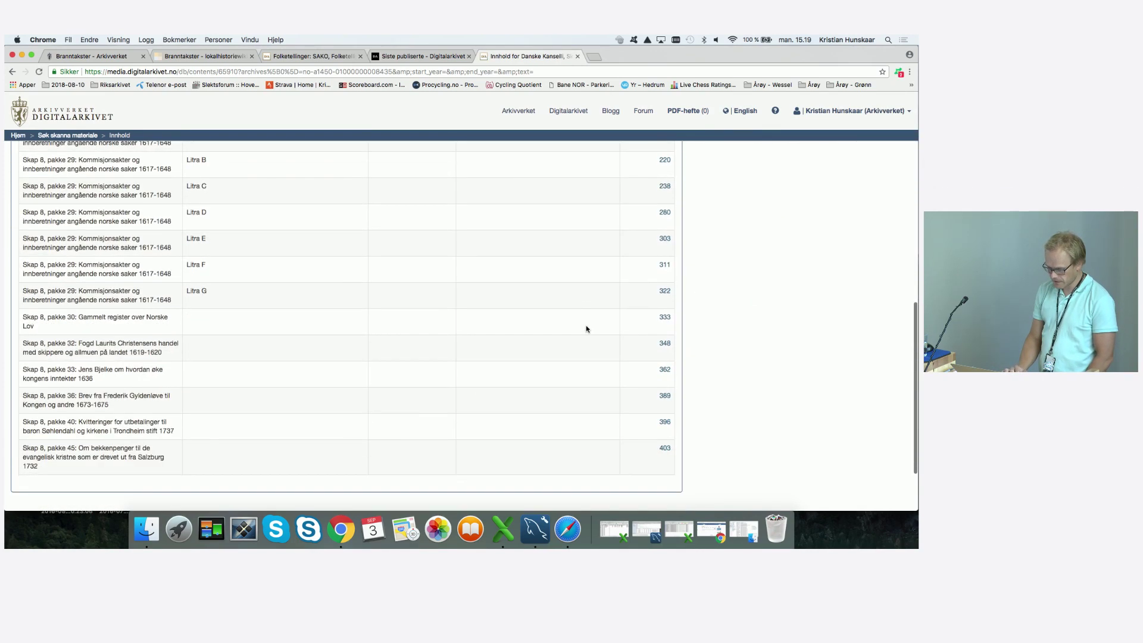
scroll(585, 327, down, 2)
scroll(586, 329, up, 6)
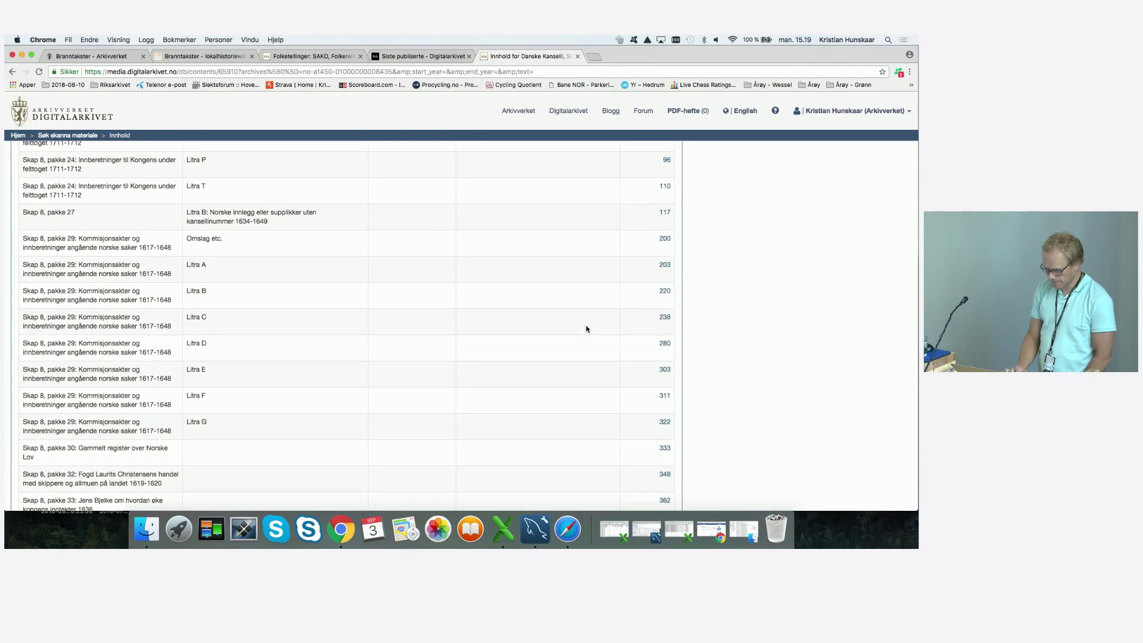
scroll(586, 329, up, 4)
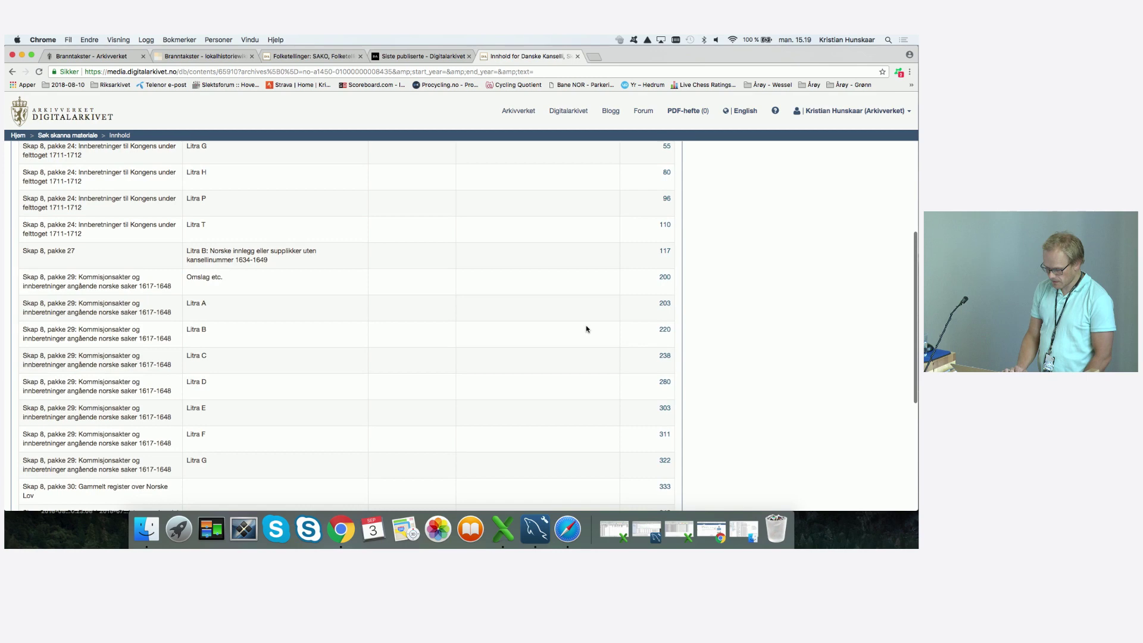
scroll(586, 329, up, 10)
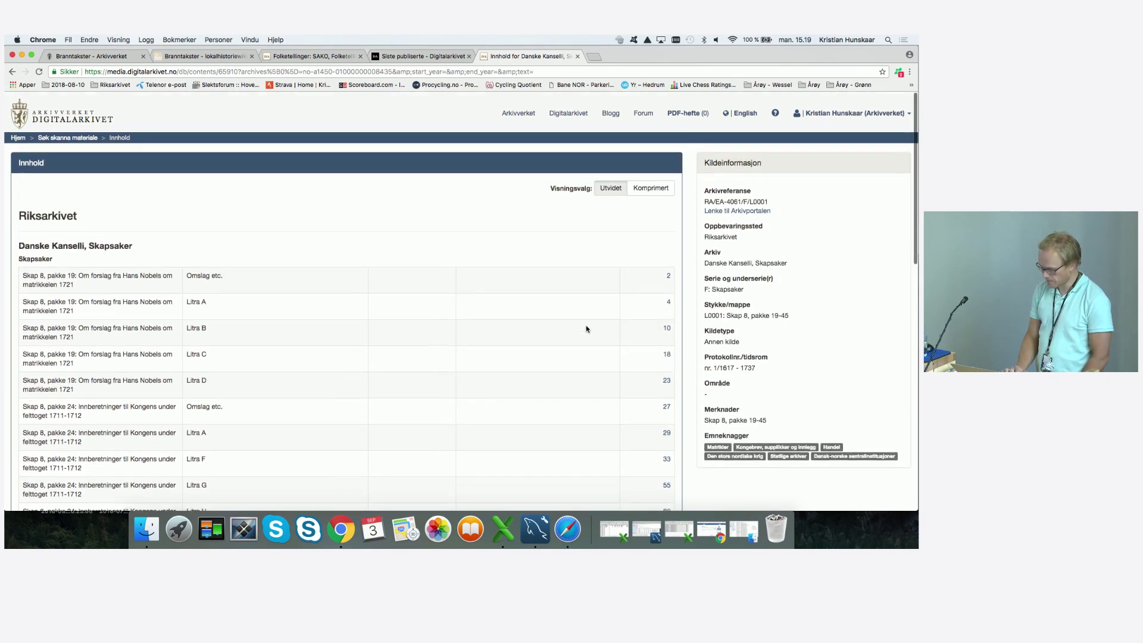
Open the Arkivportalen link for L0001 in a new tab and examine its entry and sub-packages there
right_click(732, 208)
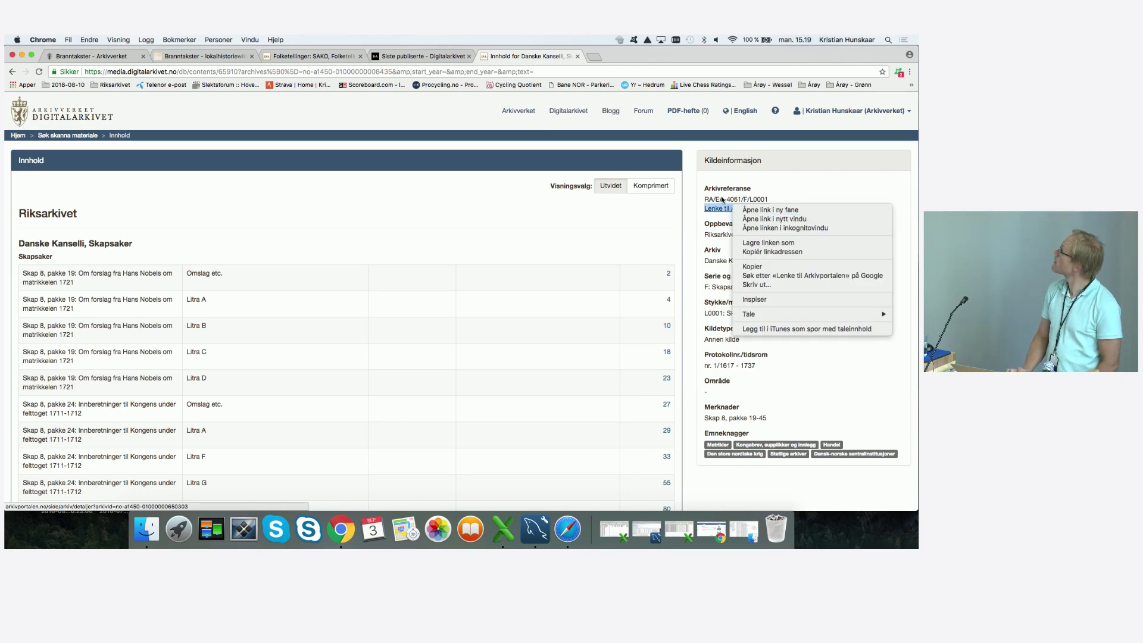
click(767, 212)
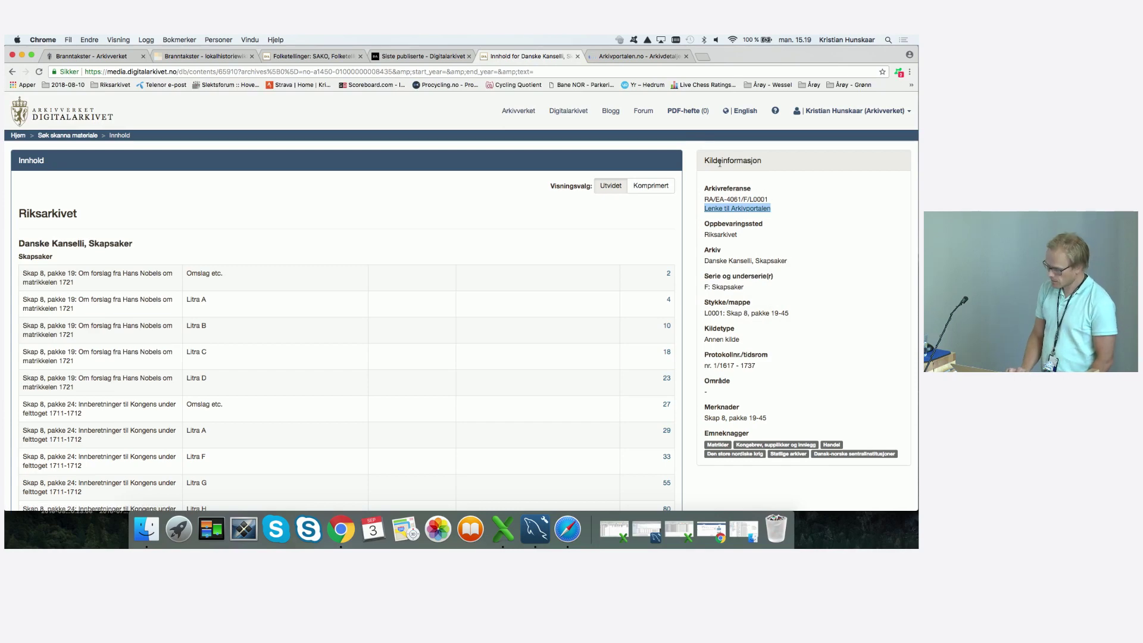
click(636, 56)
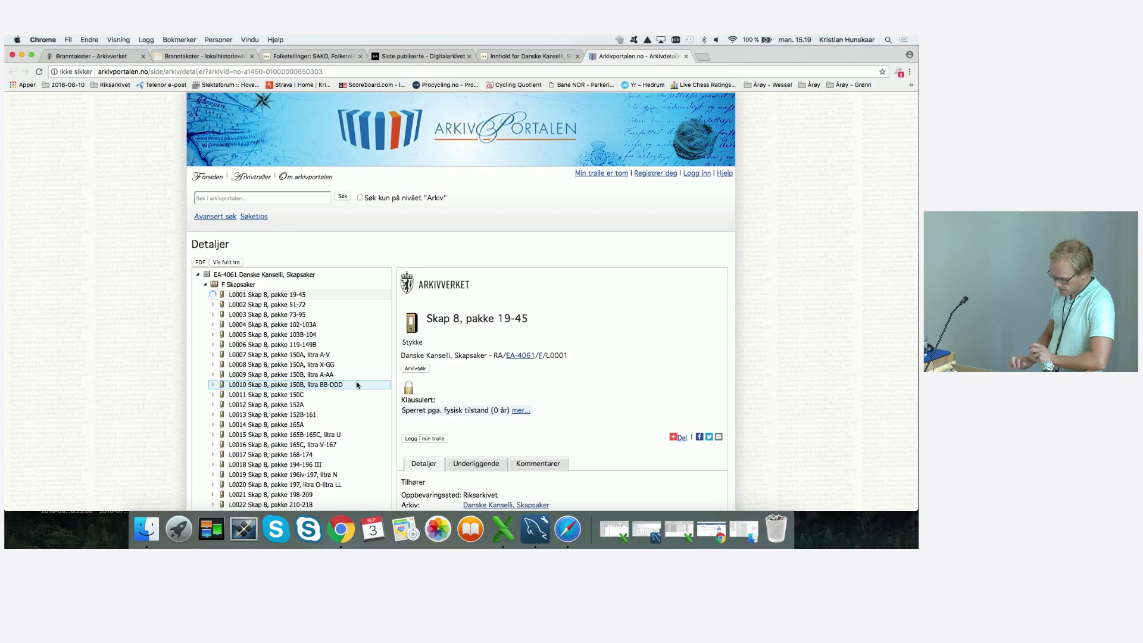
scroll(432, 375, down, 2)
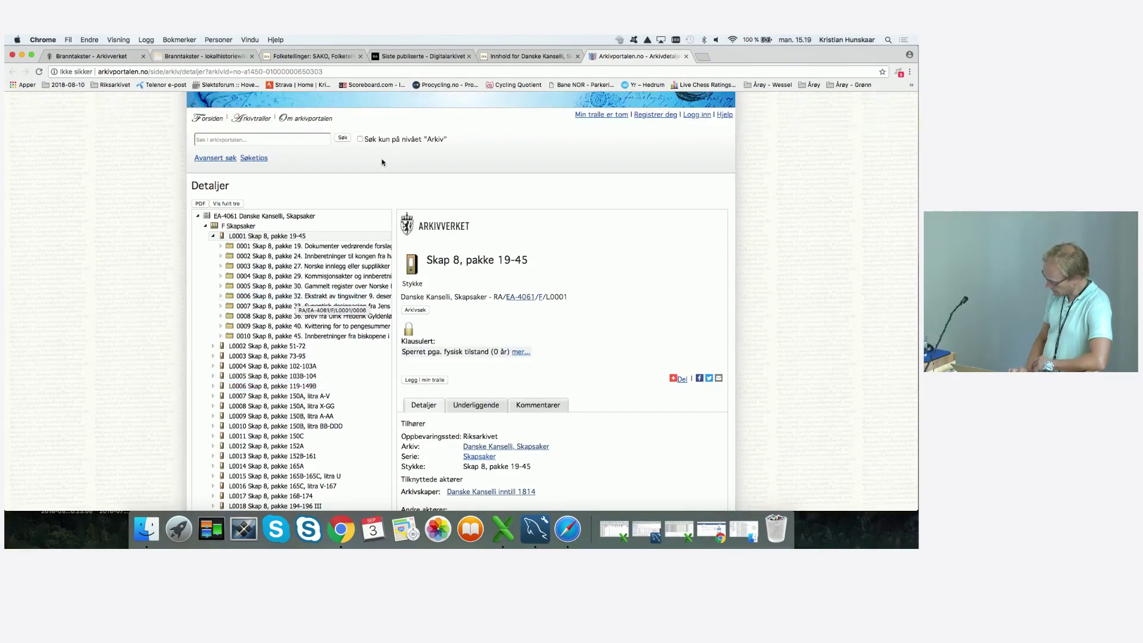
Return to the Digitalarkivet search results for Danske Kanselli, Skapsaker and look through the listed items
click(518, 57)
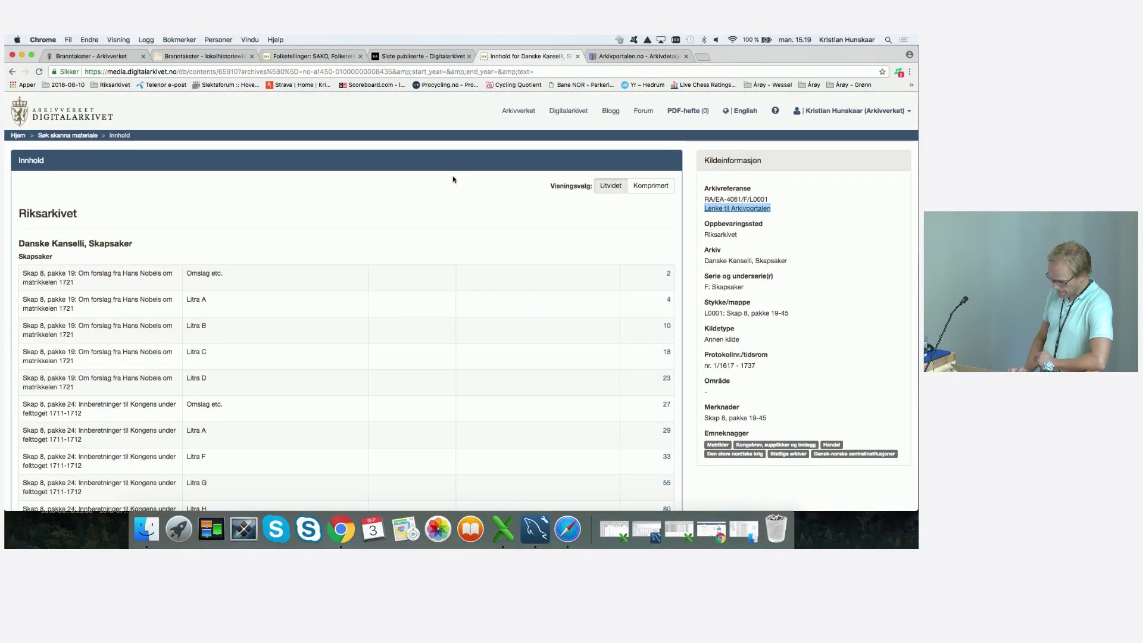
click(67, 136)
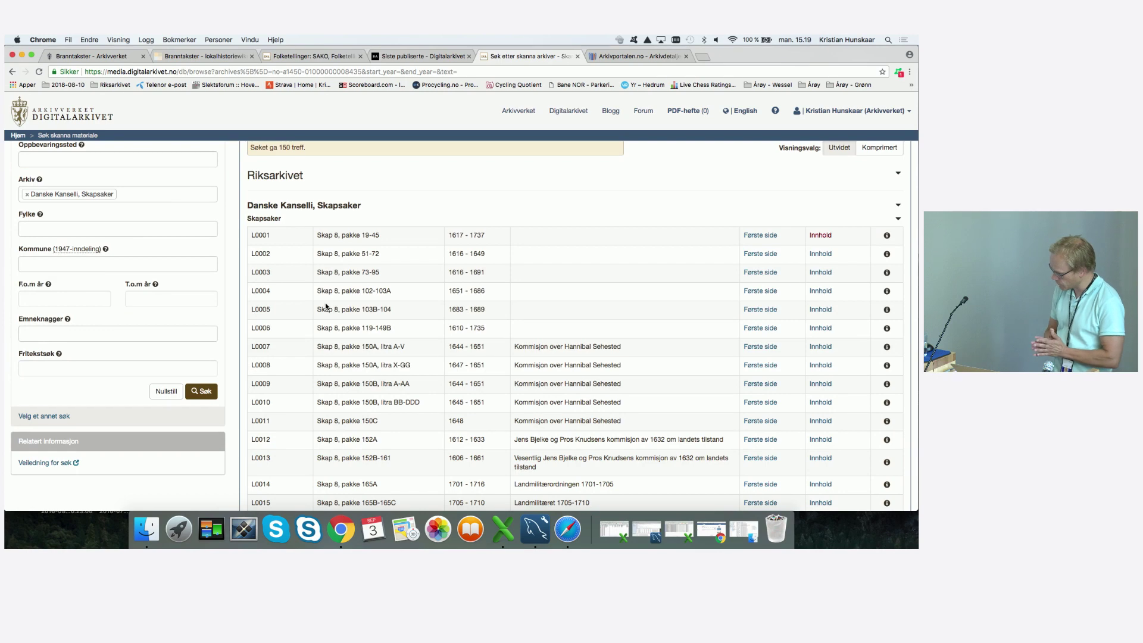
scroll(357, 326, down, 3)
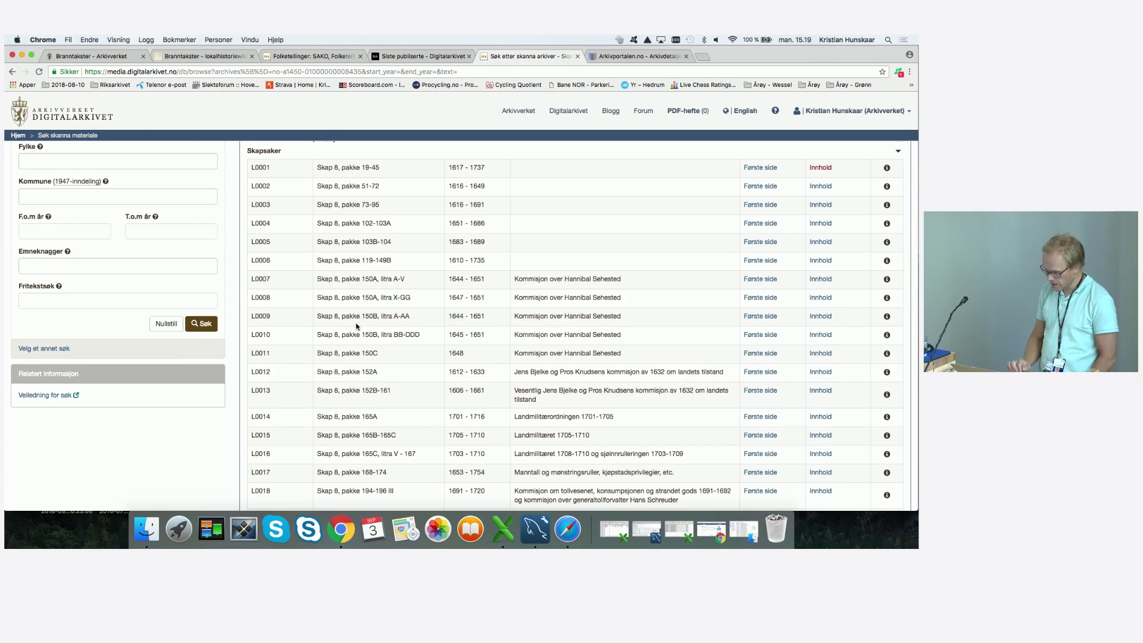
scroll(339, 322, up, 1)
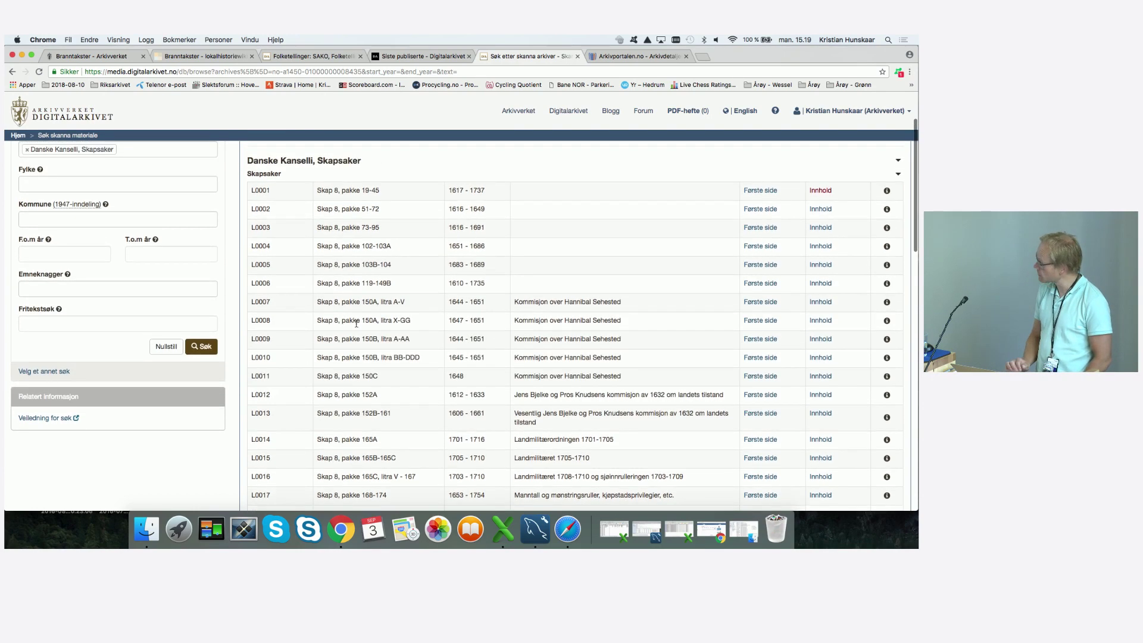
Restrict the Skapsaker search to the municipality 0103 Fredrikstad, run it and look through the resulting items
scroll(316, 318, up, 4)
click(83, 302)
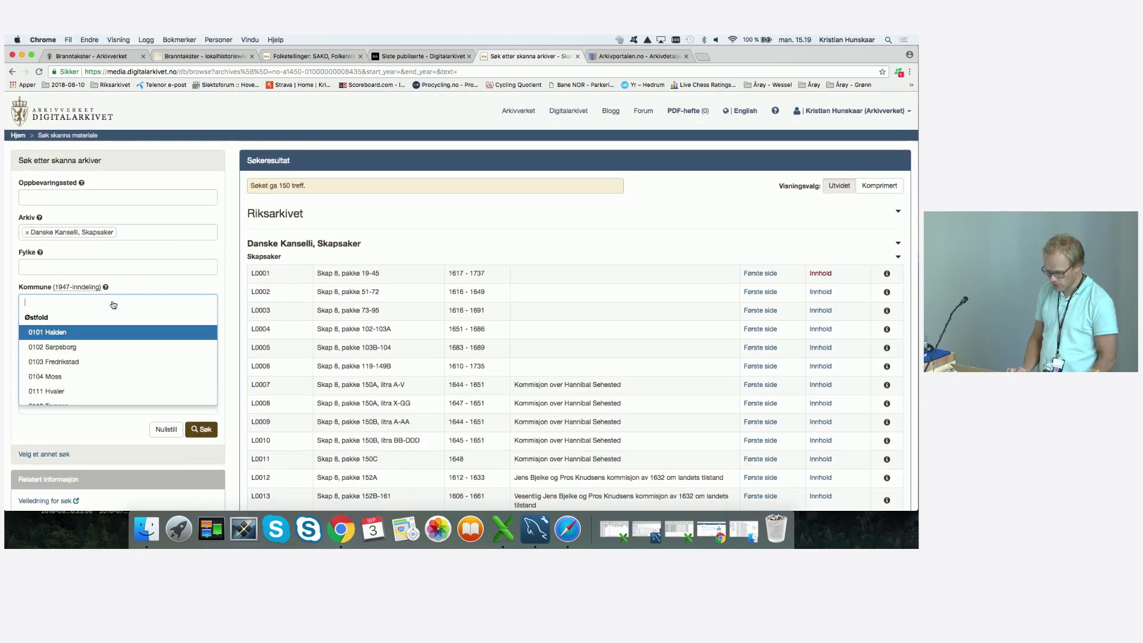
click(64, 436)
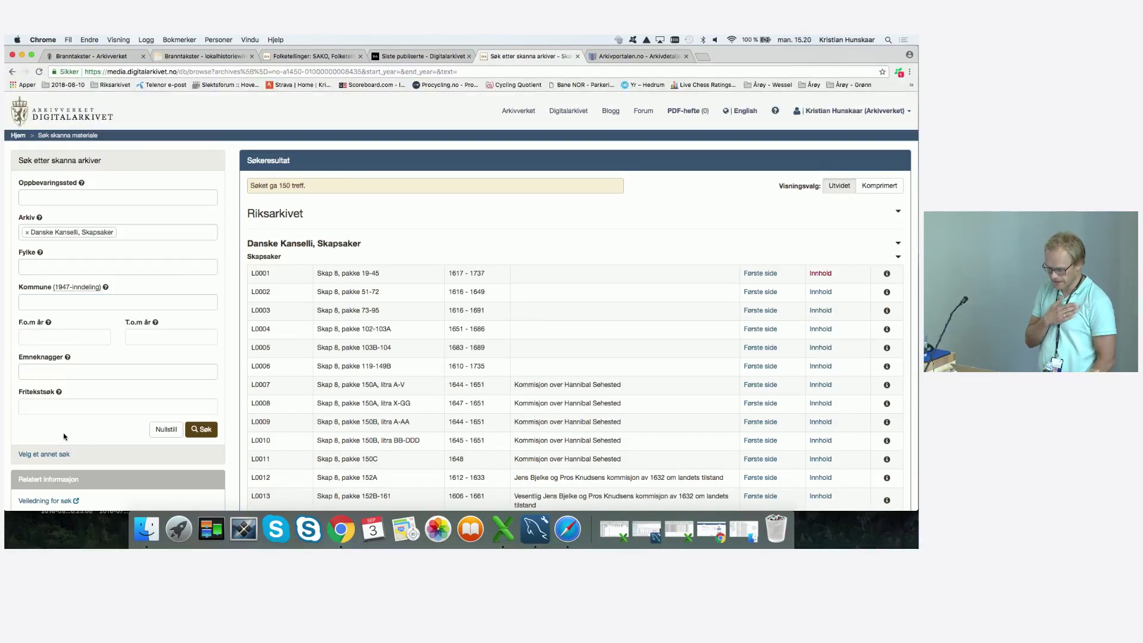
mouse_move(105, 288)
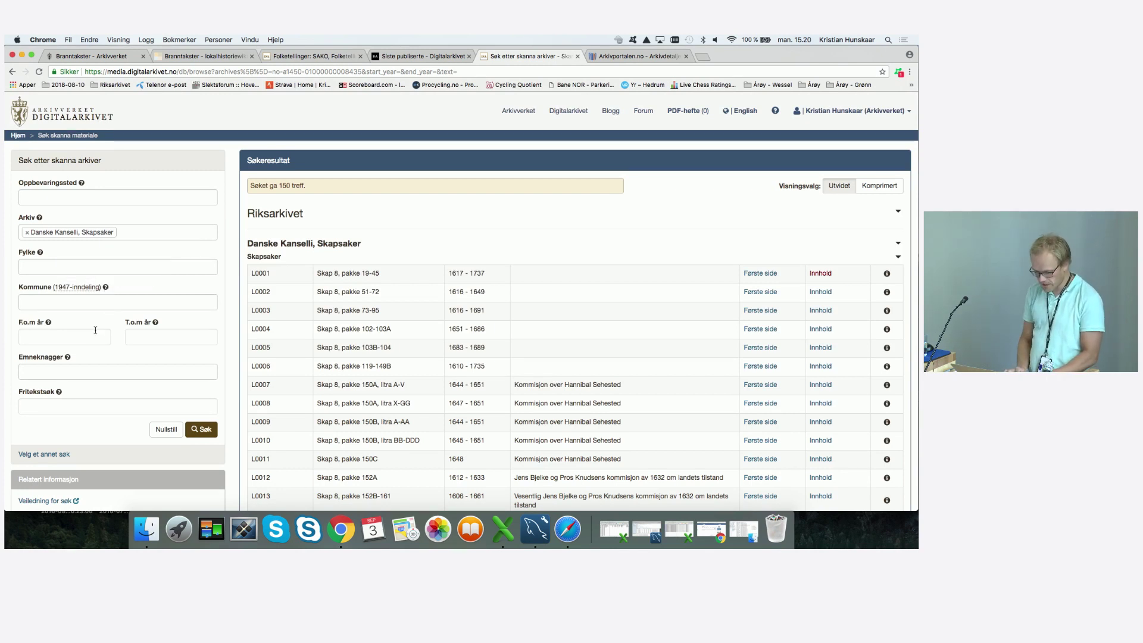
click(63, 304)
text(fredr)
key(Return)
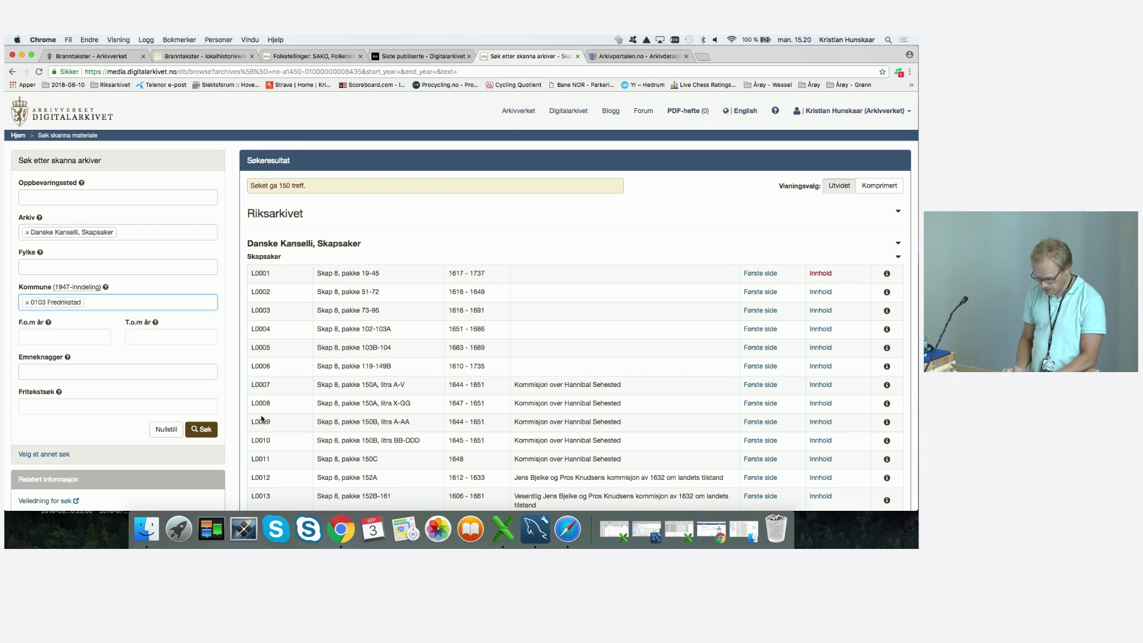
click(213, 431)
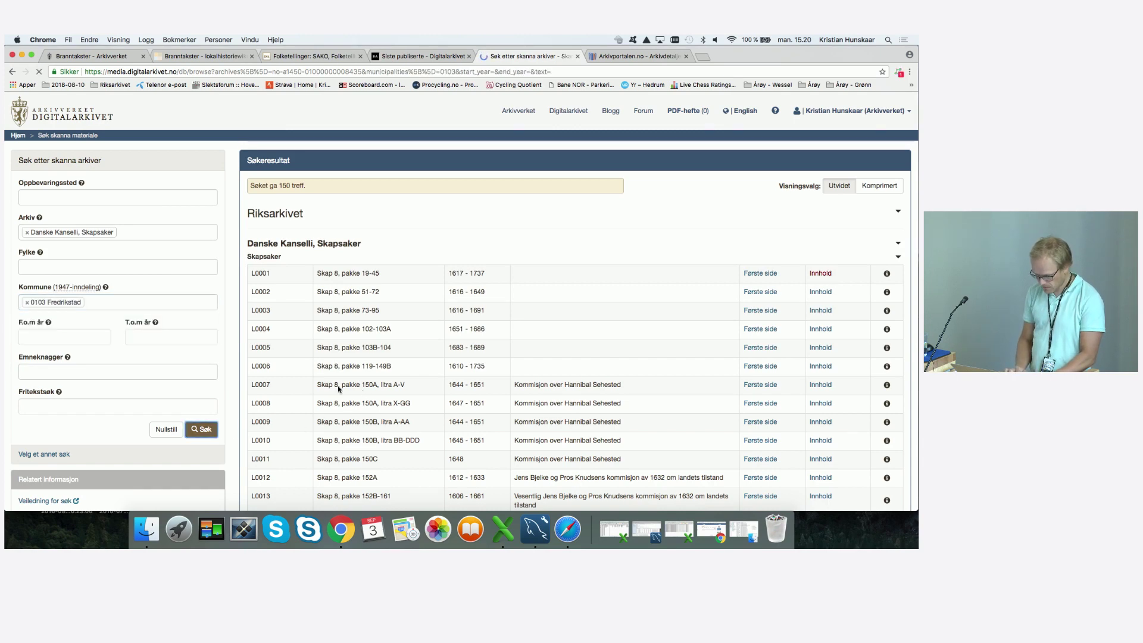
scroll(360, 388, down, 3)
scroll(360, 388, down, 2)
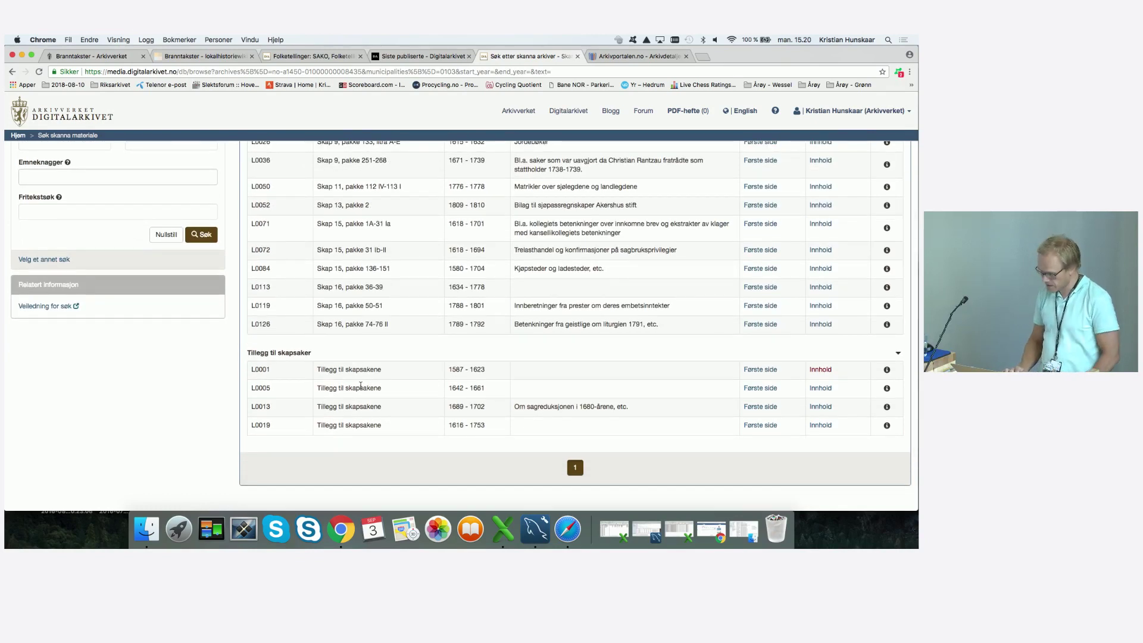
scroll(361, 385, down, 1)
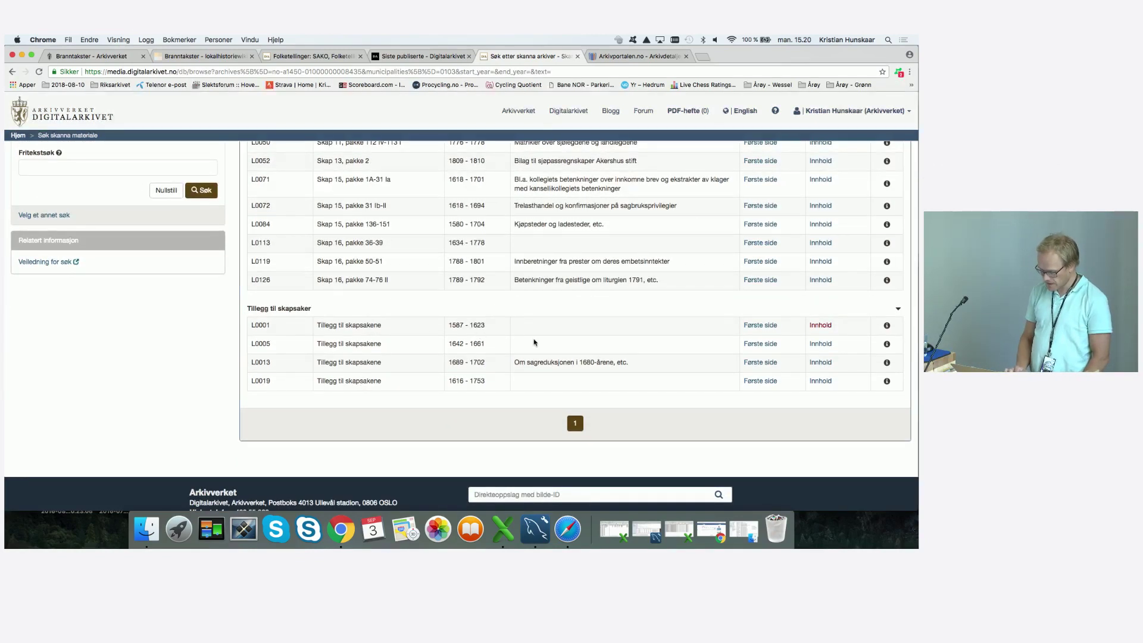
Open the contents of L0001 under Tillegg til skapsaker and view Manntall ugifte menn i Fredrikstad 1615, from page 52 through page 54
click(823, 328)
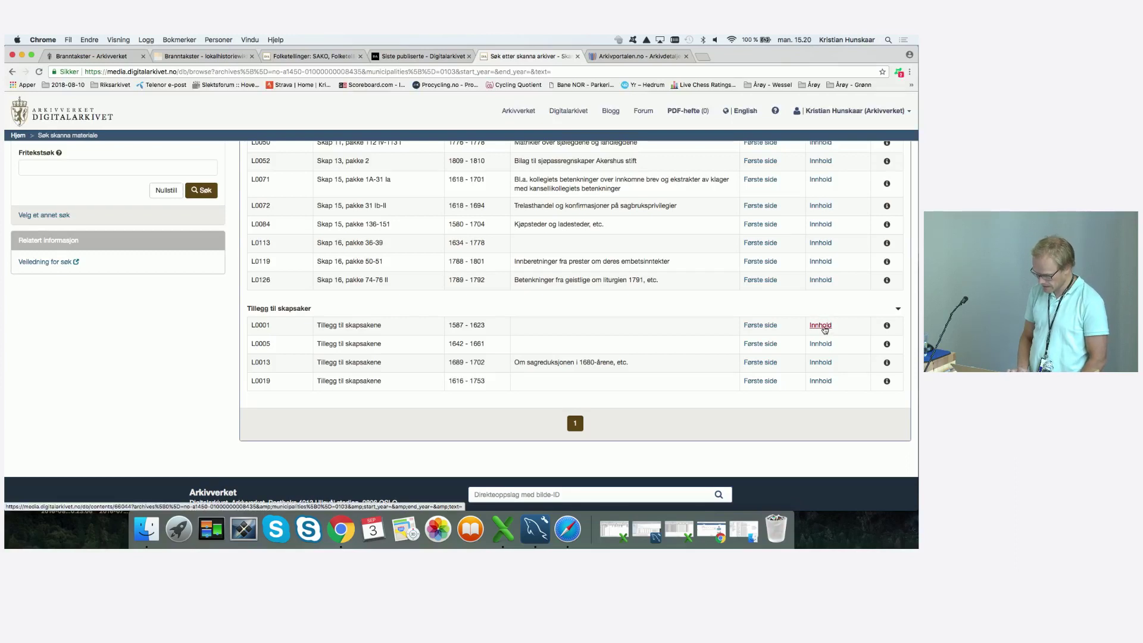
scroll(661, 340, down, 3)
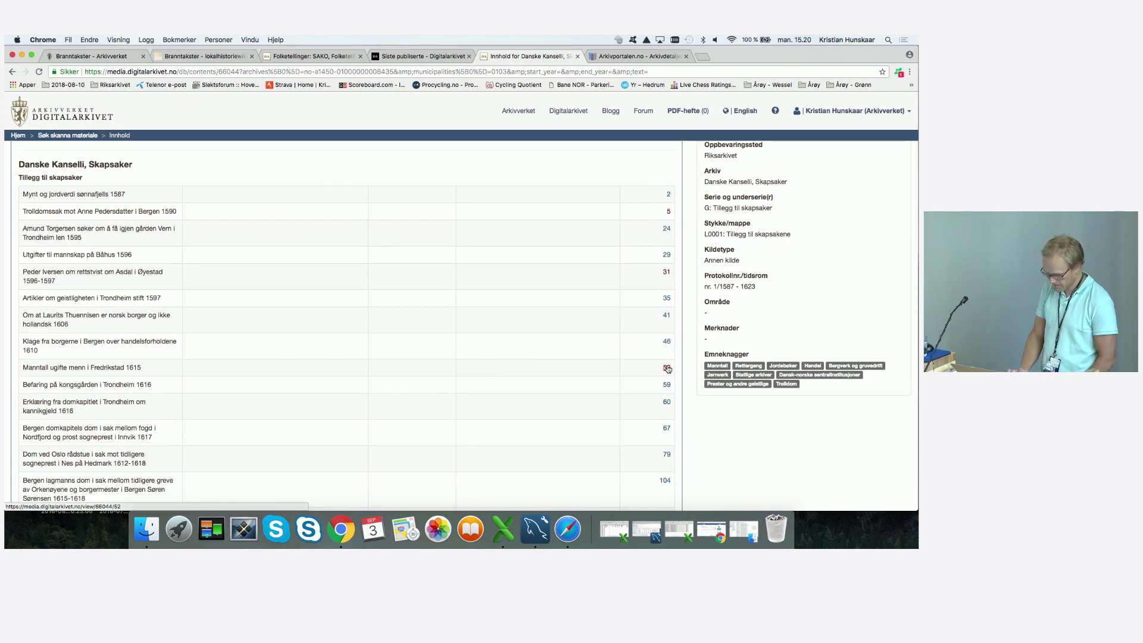
click(666, 368)
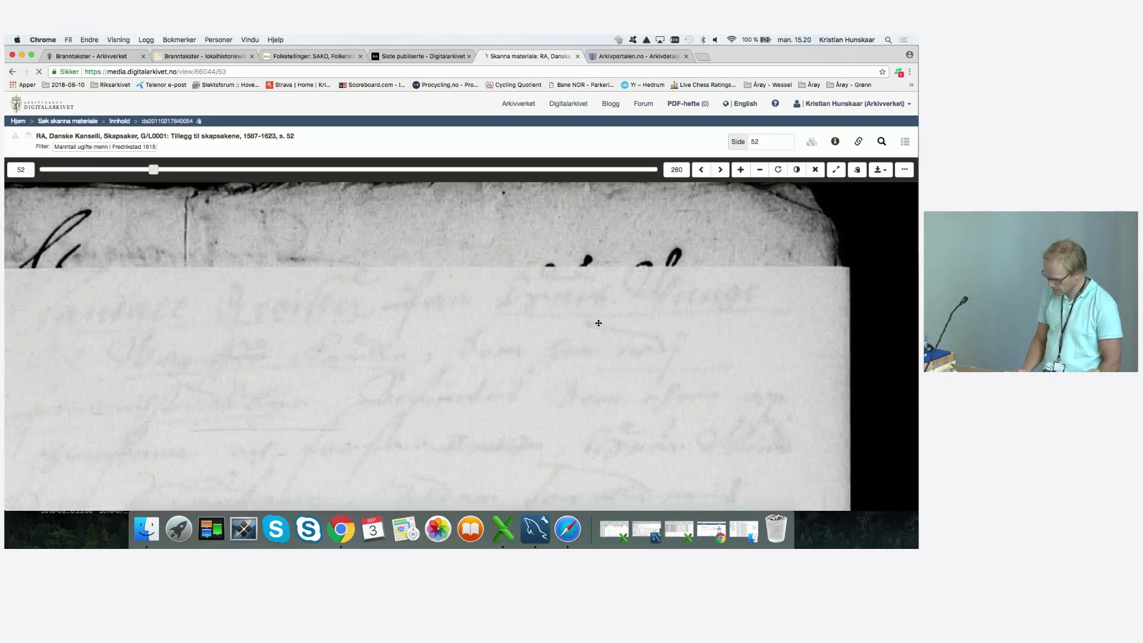
key(Right)
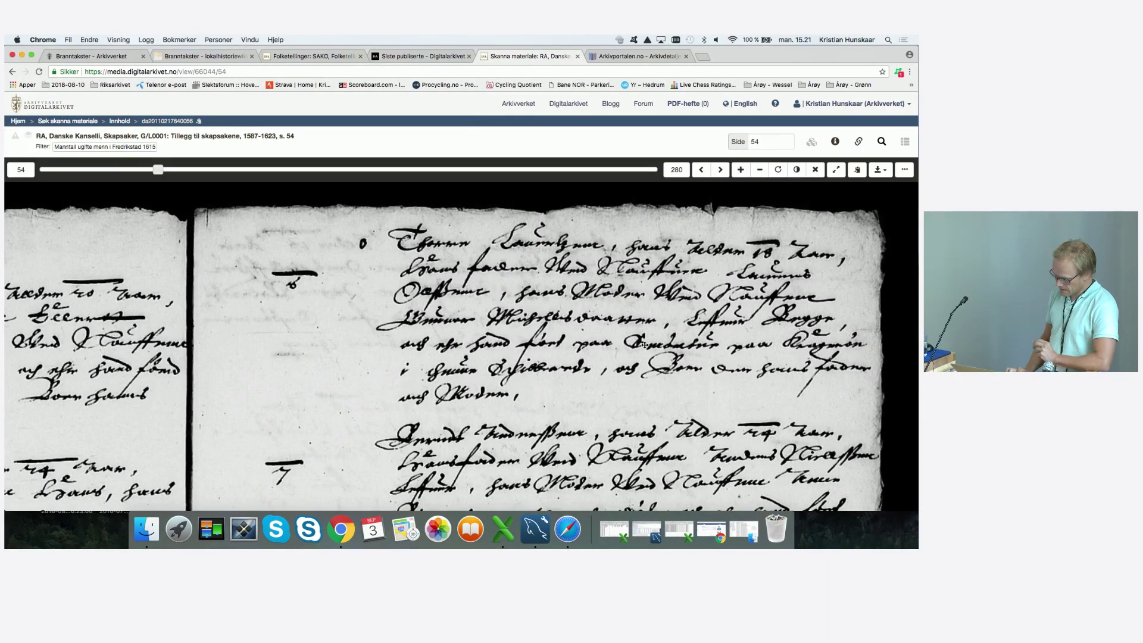
scroll(570, 381, up, 1)
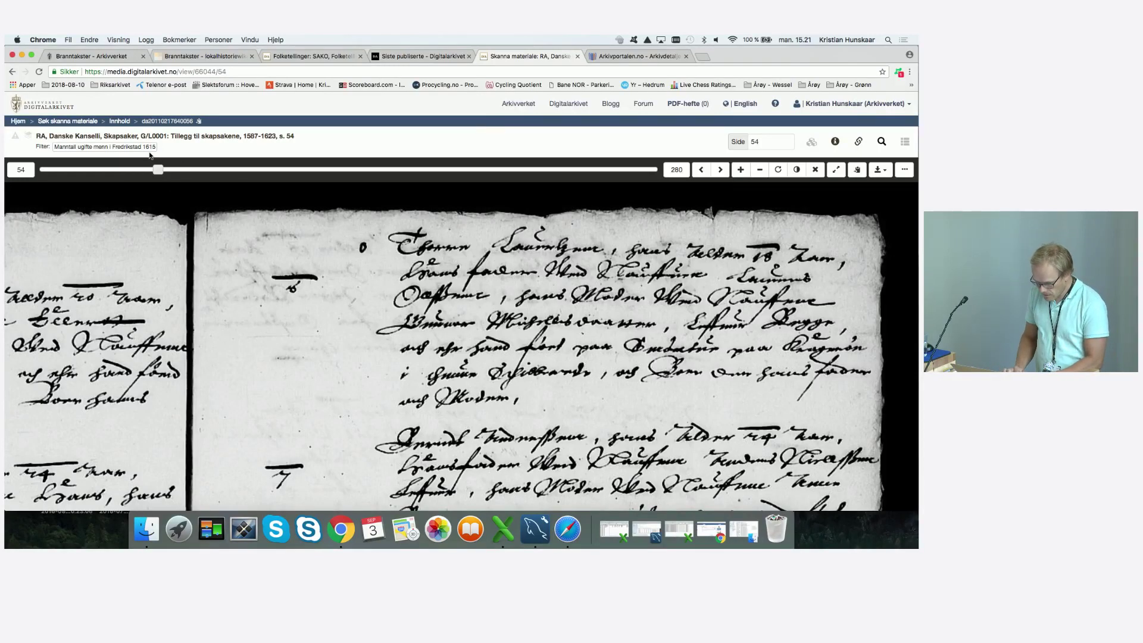
Return to the scanned archives search, clear all criteria and add the subject tag Sjøinnrullering
click(78, 122)
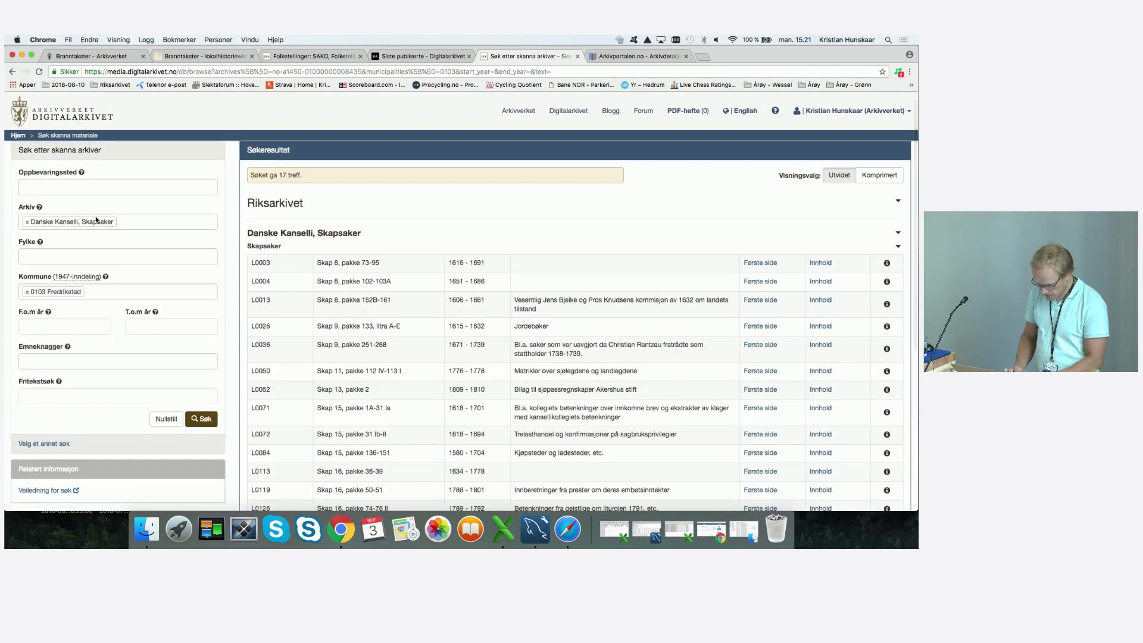
click(164, 431)
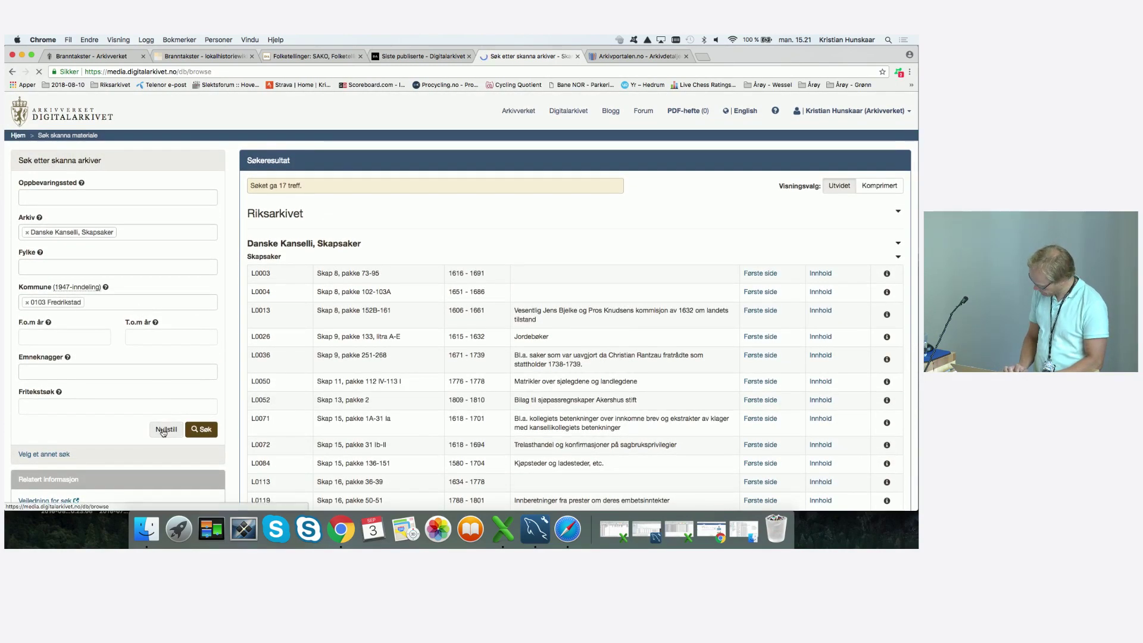
click(60, 374)
text(sjøinnr)
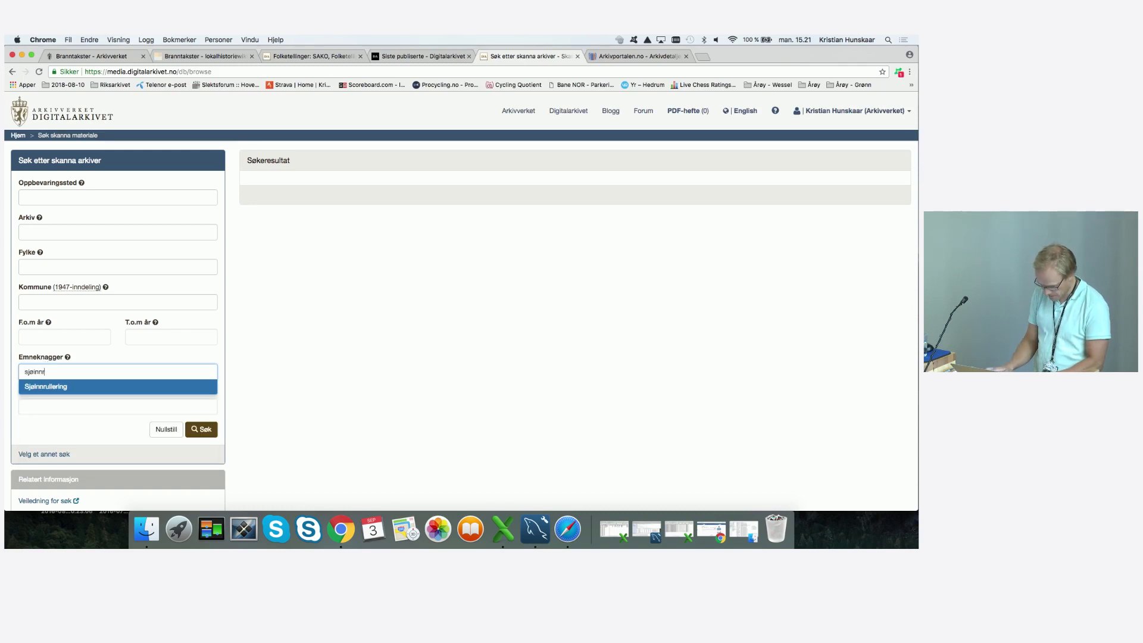
key(Return)
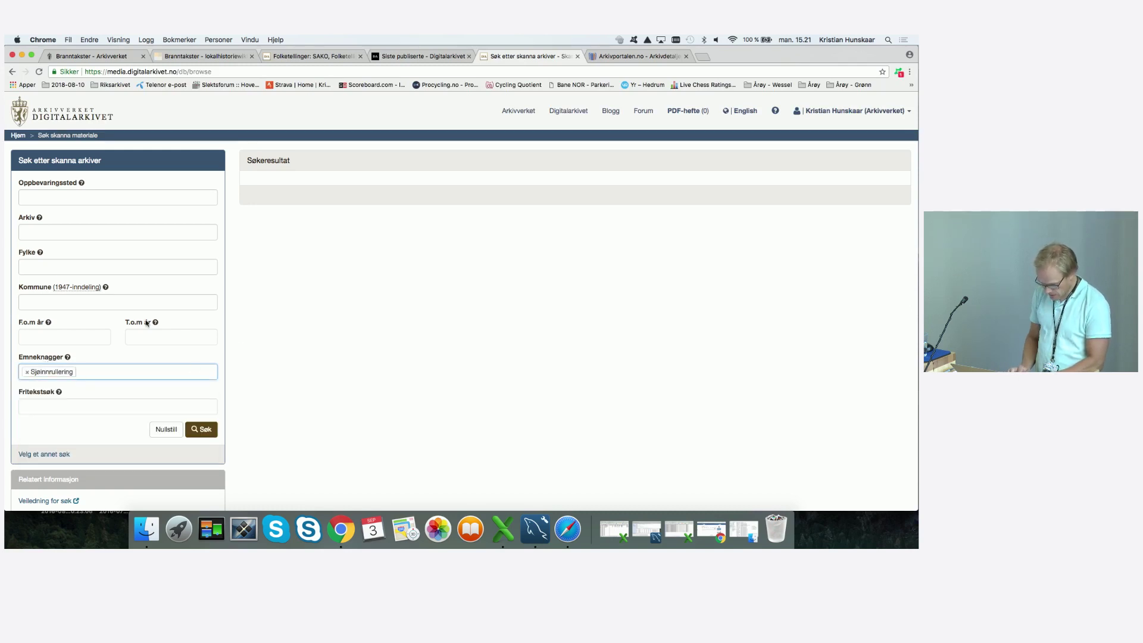
Restrict the repository to Statsarkivet i Bergen and Statsarkivet i Trondheim and run the search
click(41, 197)
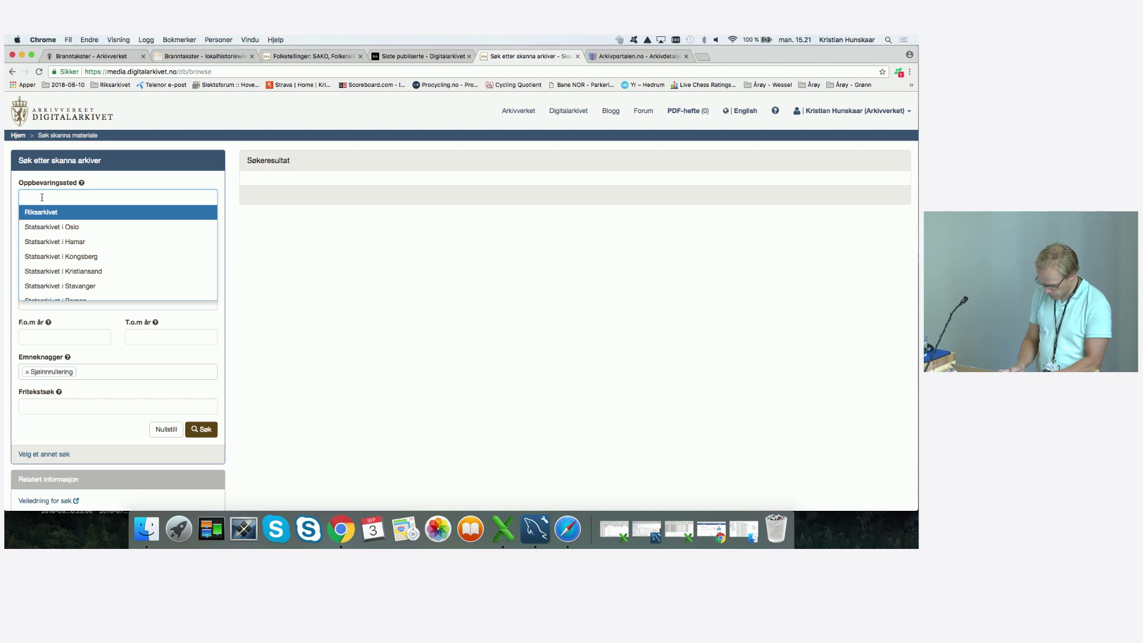
text(berg)
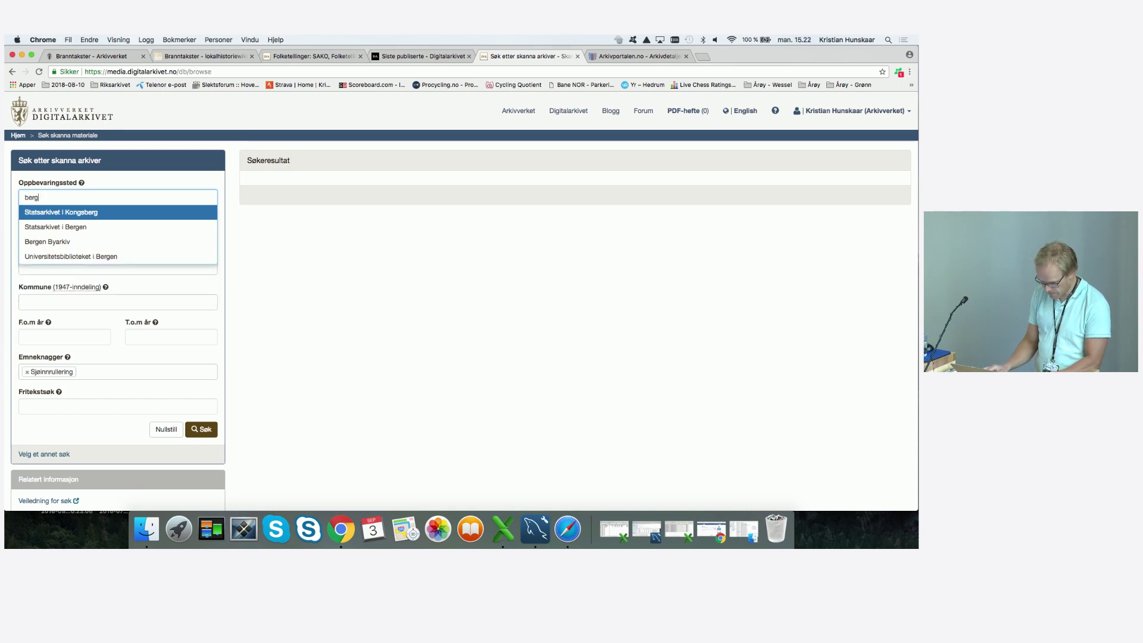
key(Down)
key(Return)
text(stat)
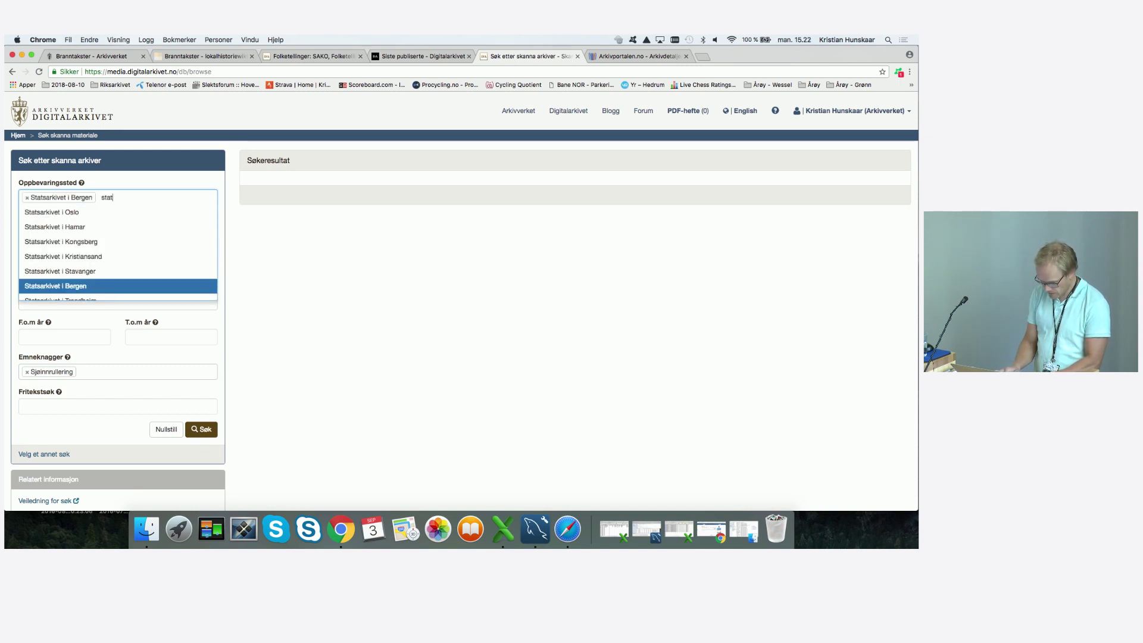
key(Down)
key(Return)
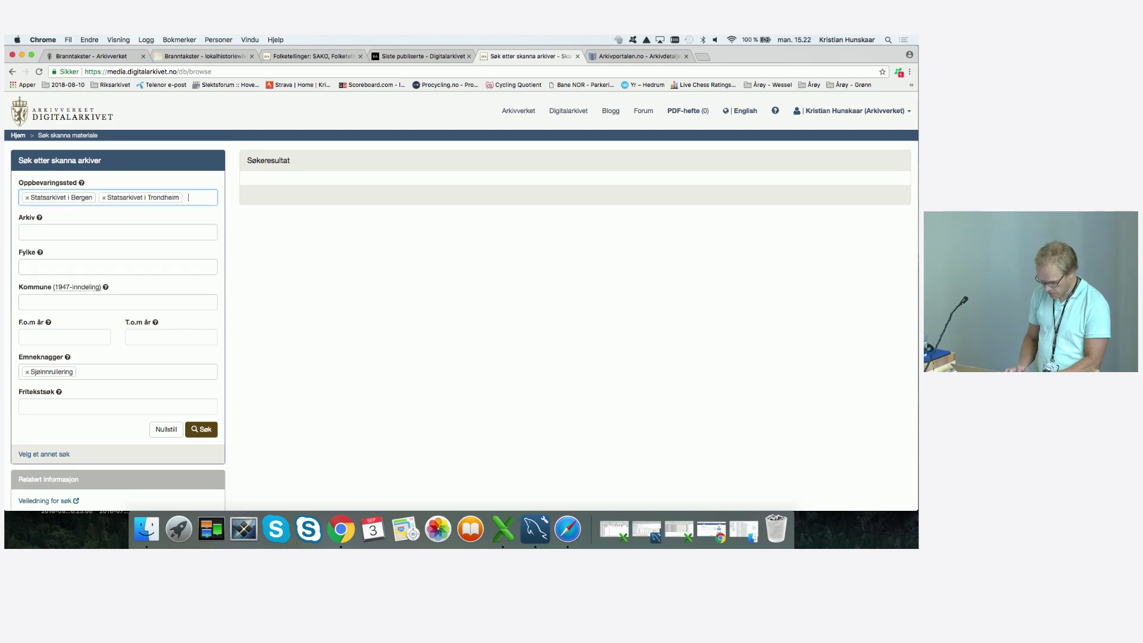
click(196, 431)
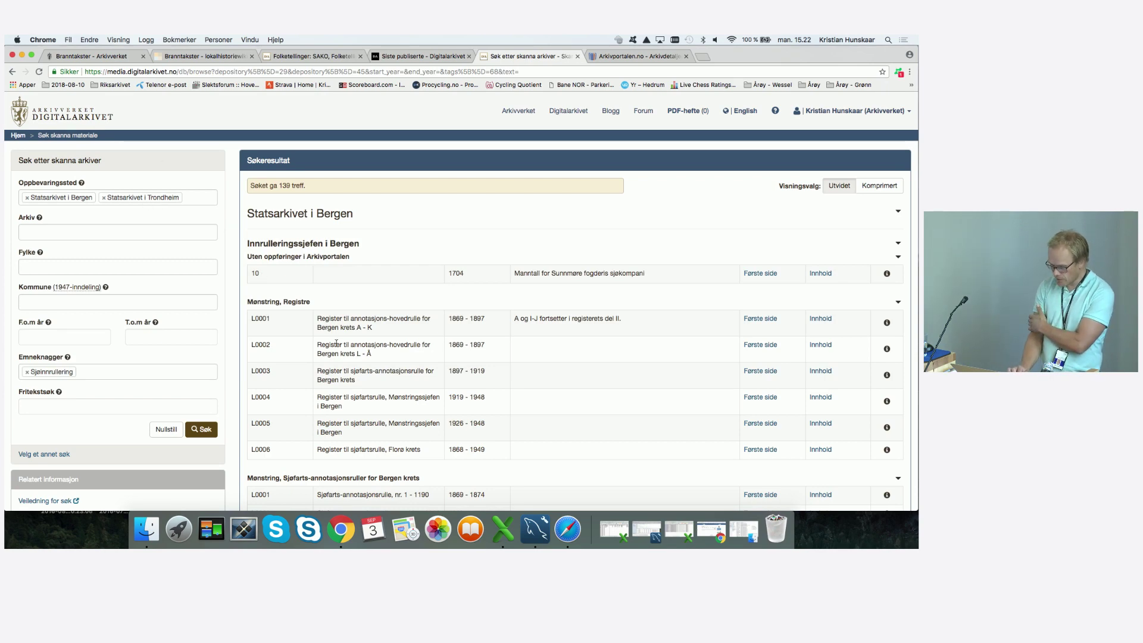
Look through the listed rolls from Statsarkivet i Bergen and, on results page 2, those from Statsarkivet i Trondheim
scroll(340, 346, down, 1)
scroll(340, 346, down, 5)
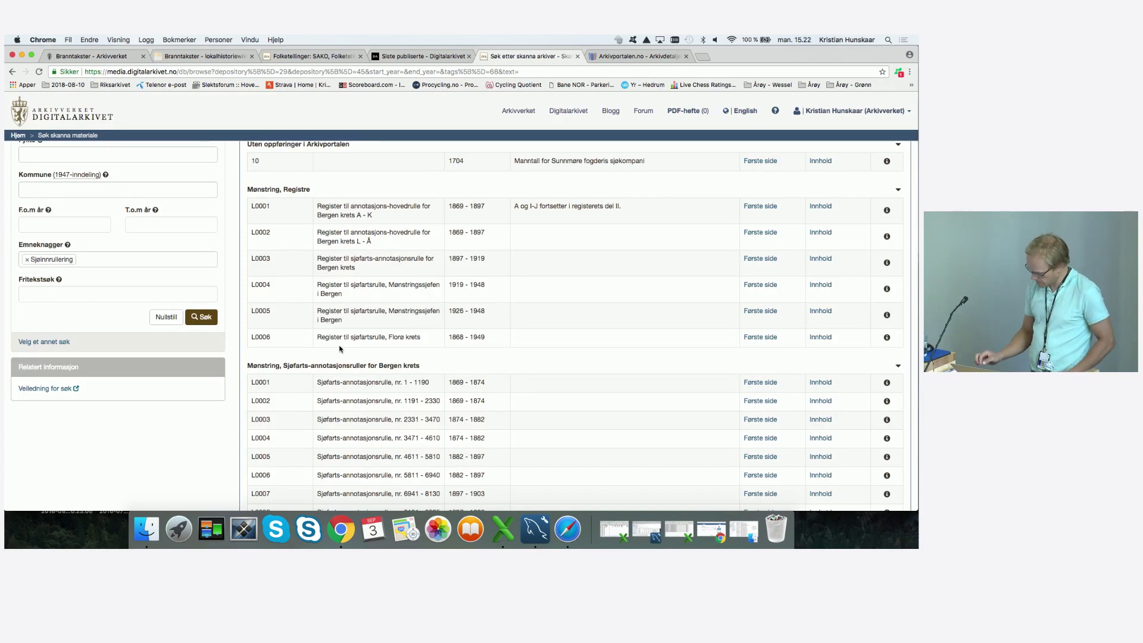
scroll(340, 348, down, 10)
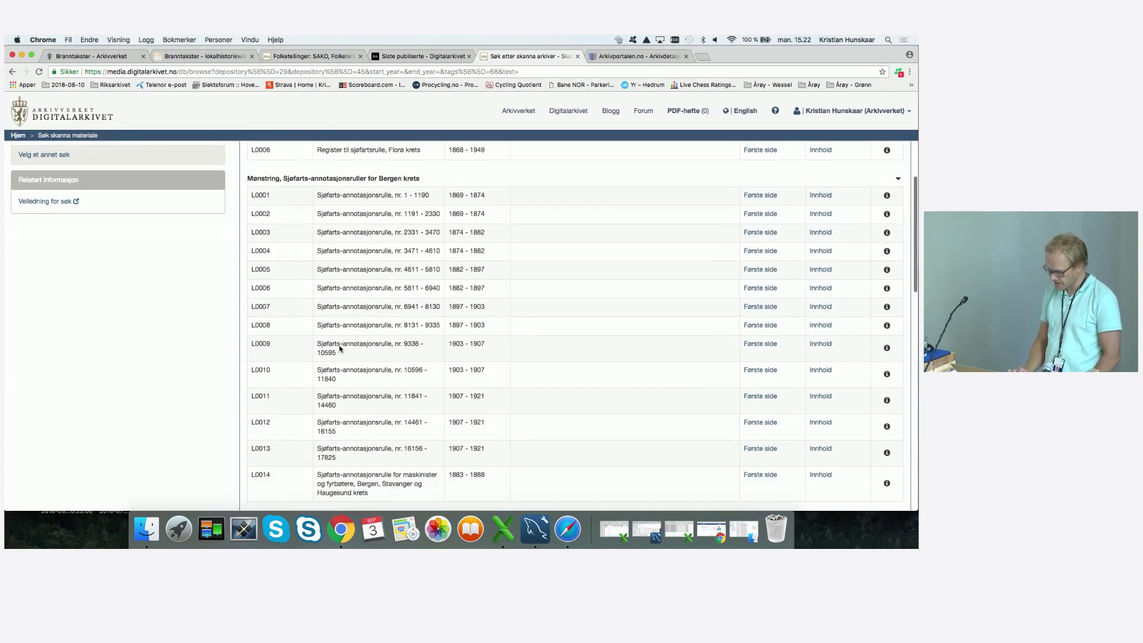
scroll(339, 348, down, 15)
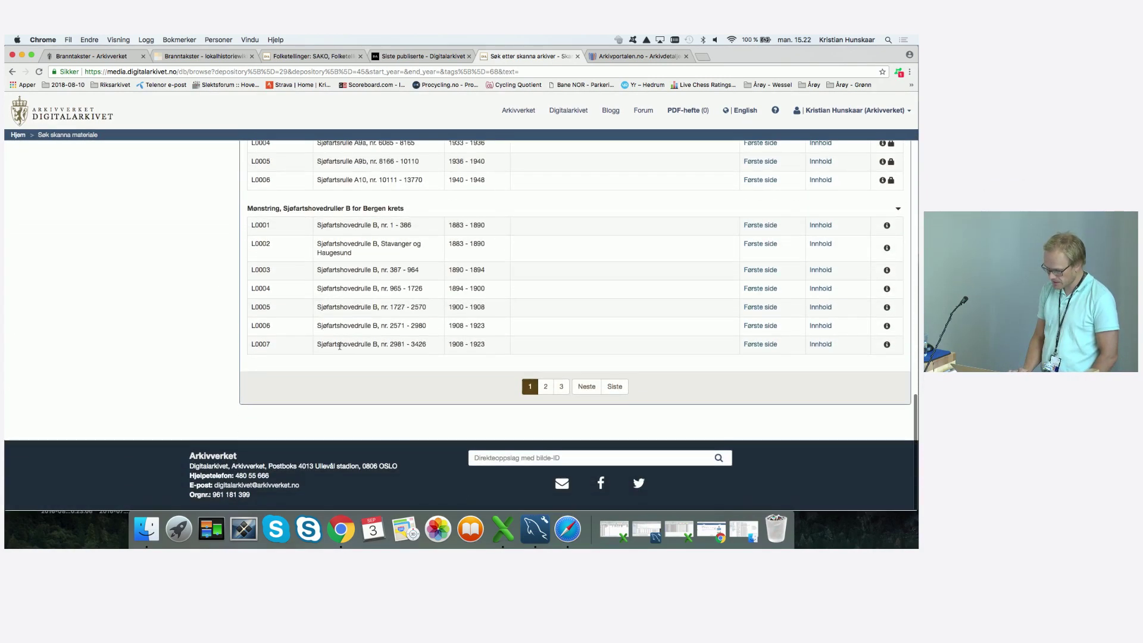
click(545, 386)
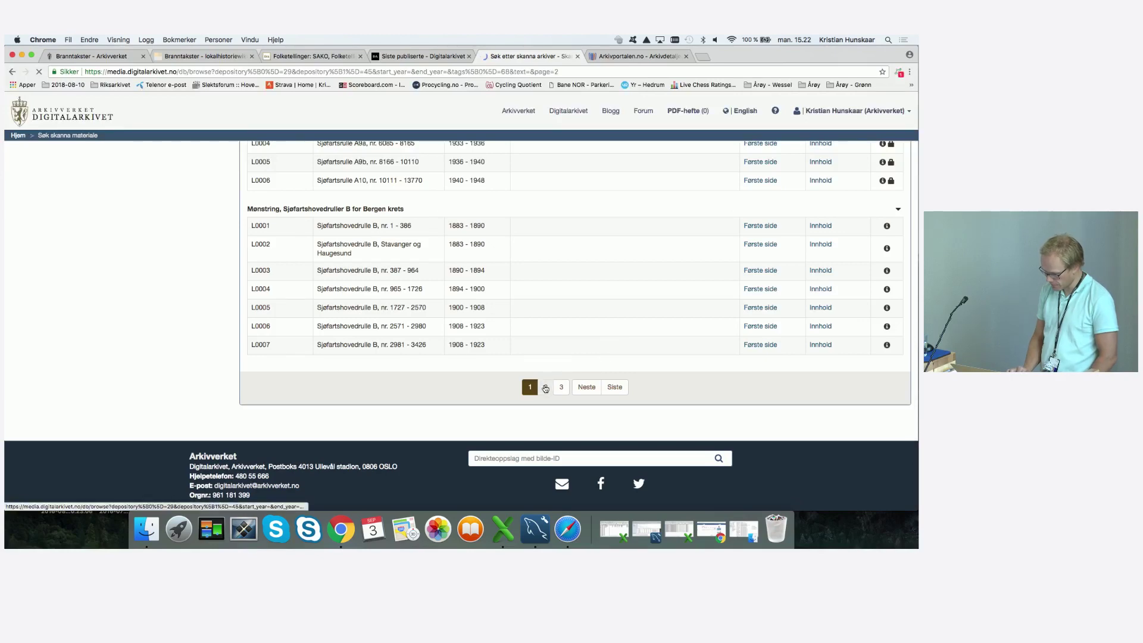
scroll(545, 388, down, 5)
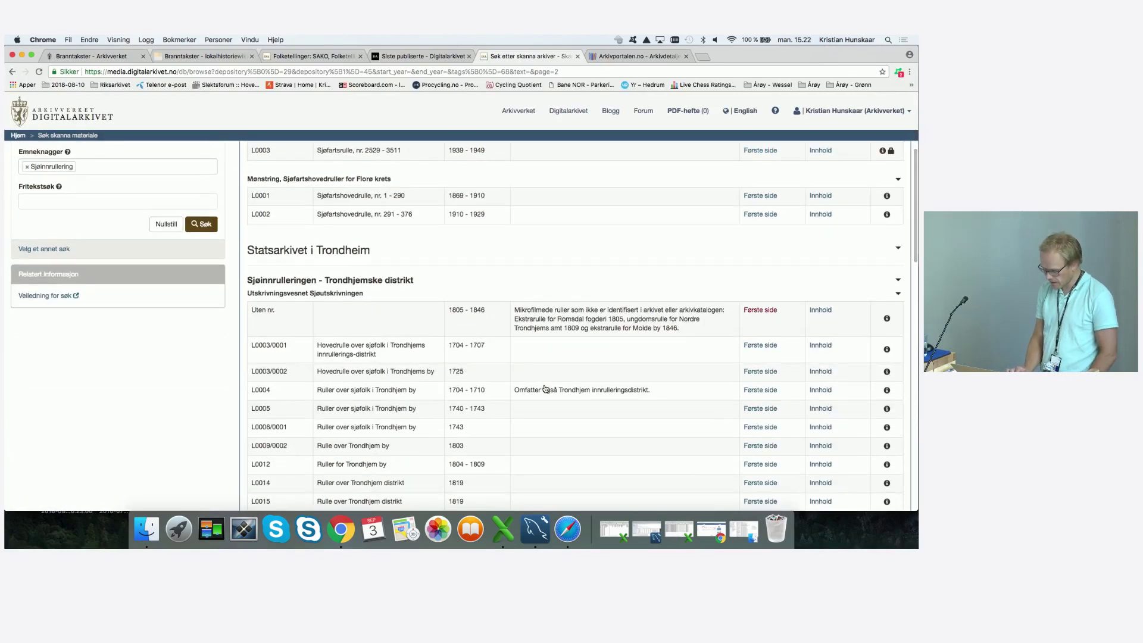
scroll(545, 389, down, 1)
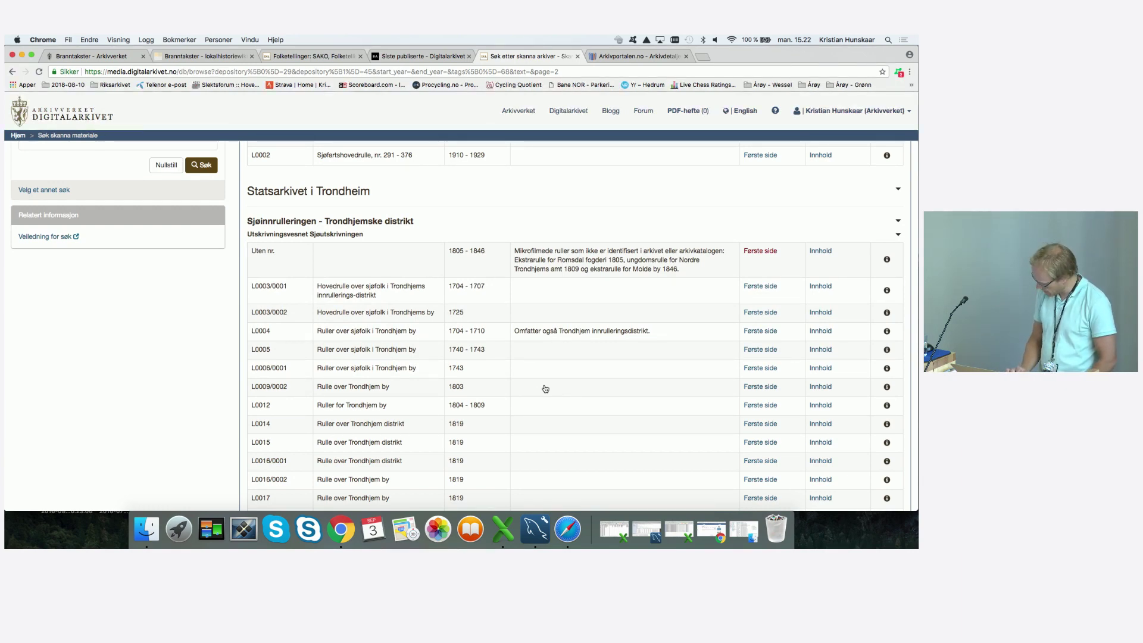
scroll(545, 389, down, 1)
scroll(545, 389, up, 6)
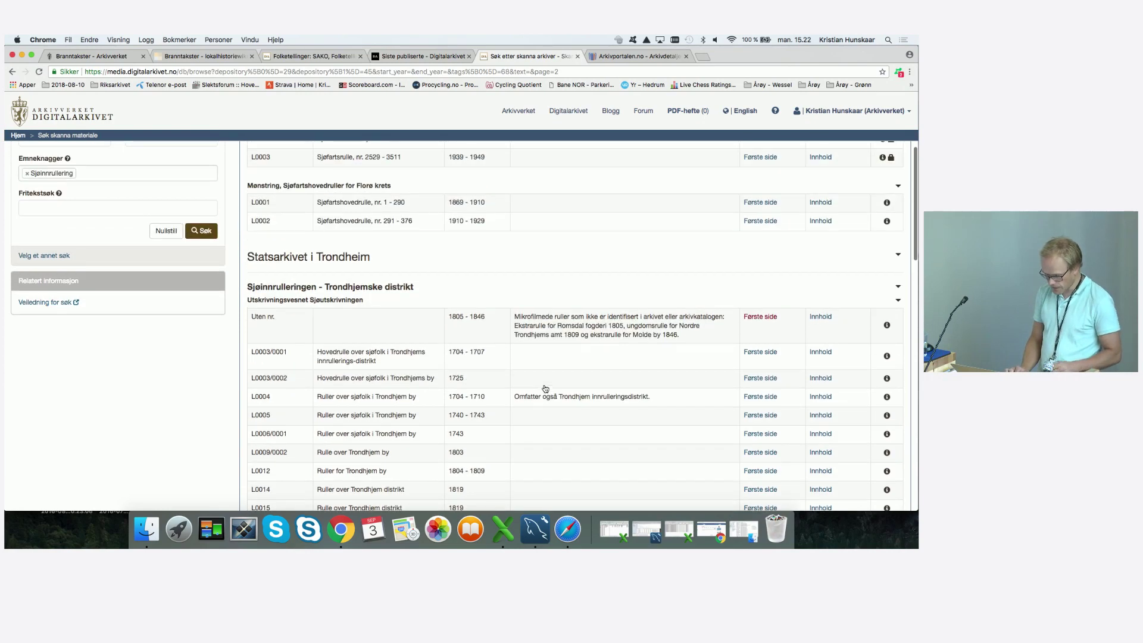
Limit the search to the years 1700 to 1750 and run it
click(91, 291)
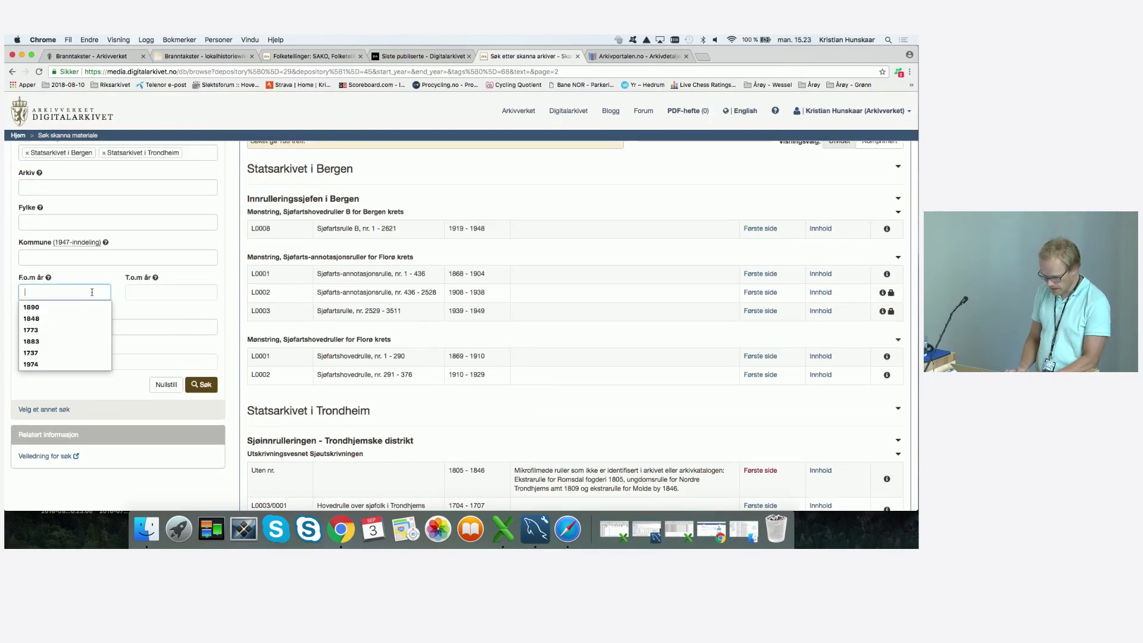
text(1700)
key(Tab)
text(175)
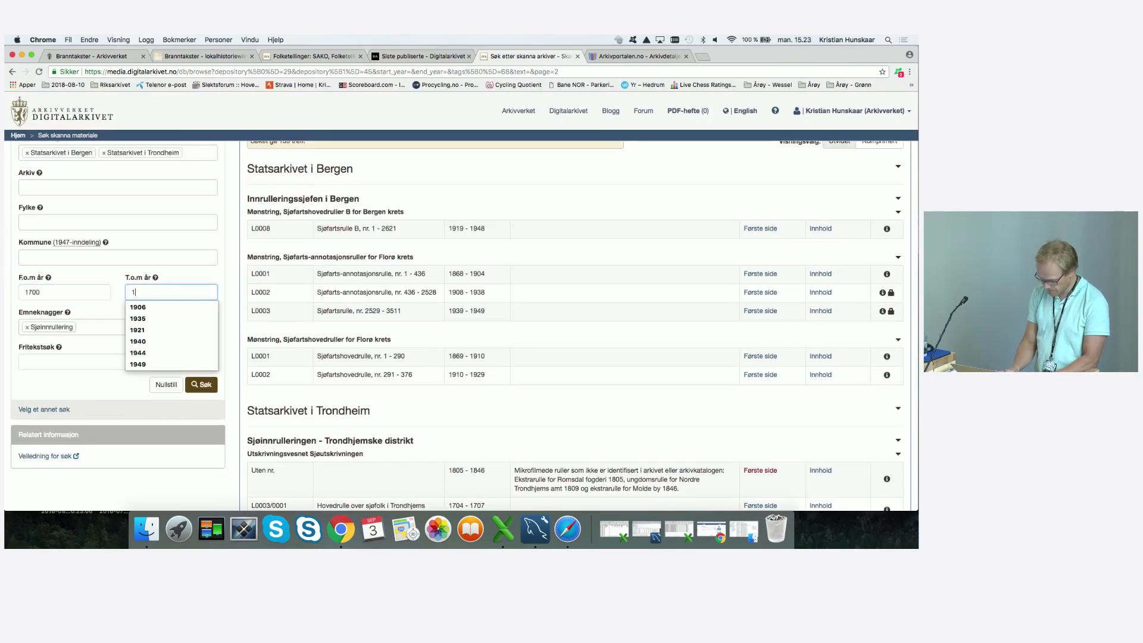
text(0)
key(Return)
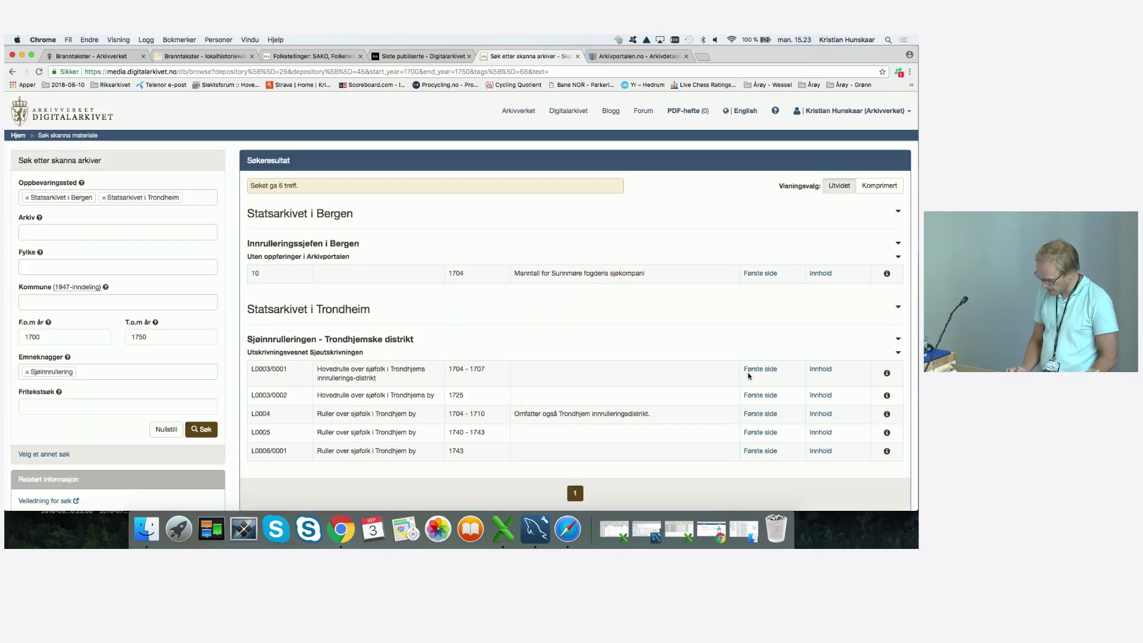
Open the Trondheim by Hovedrulle on page 2 of L0003/0001 and examine the seamen's entries across its columns
click(829, 369)
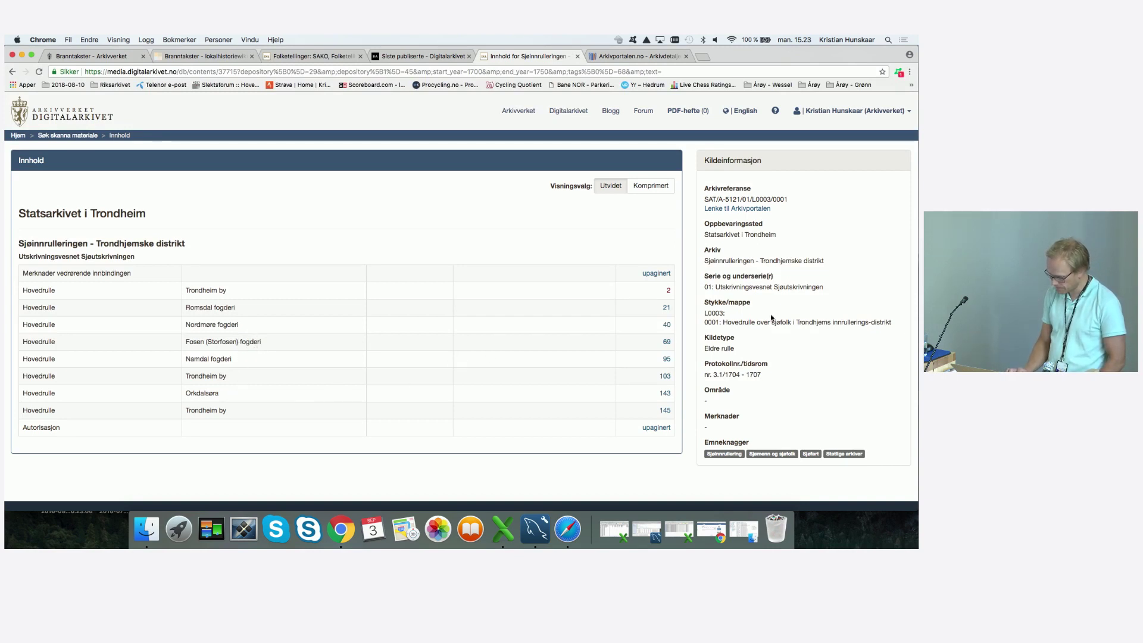
click(667, 291)
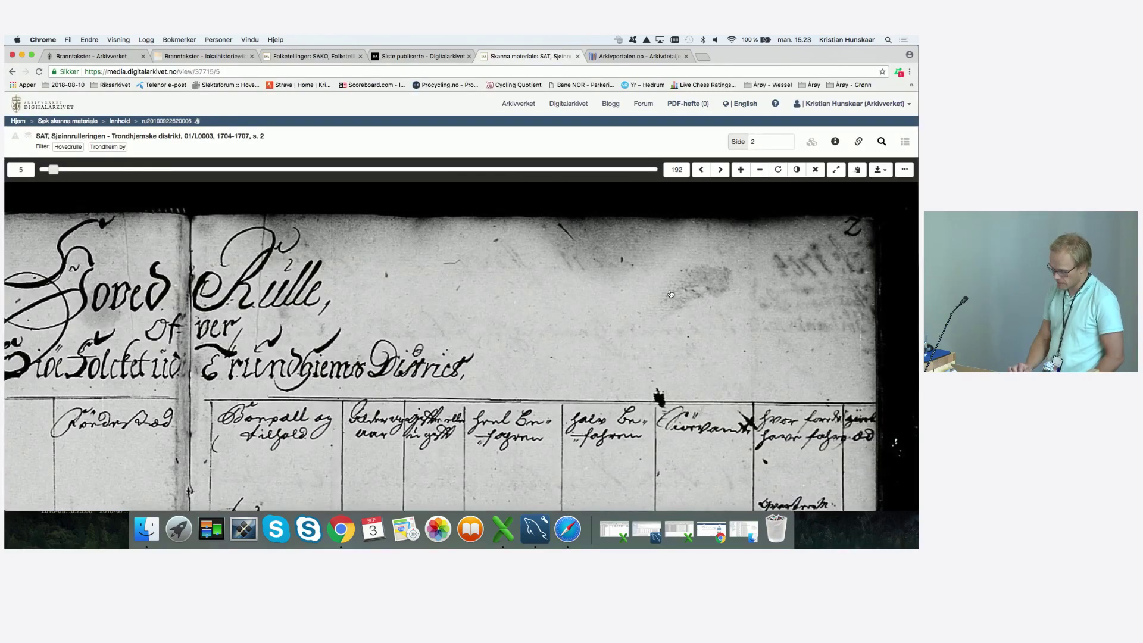
scroll(670, 294, down, 5)
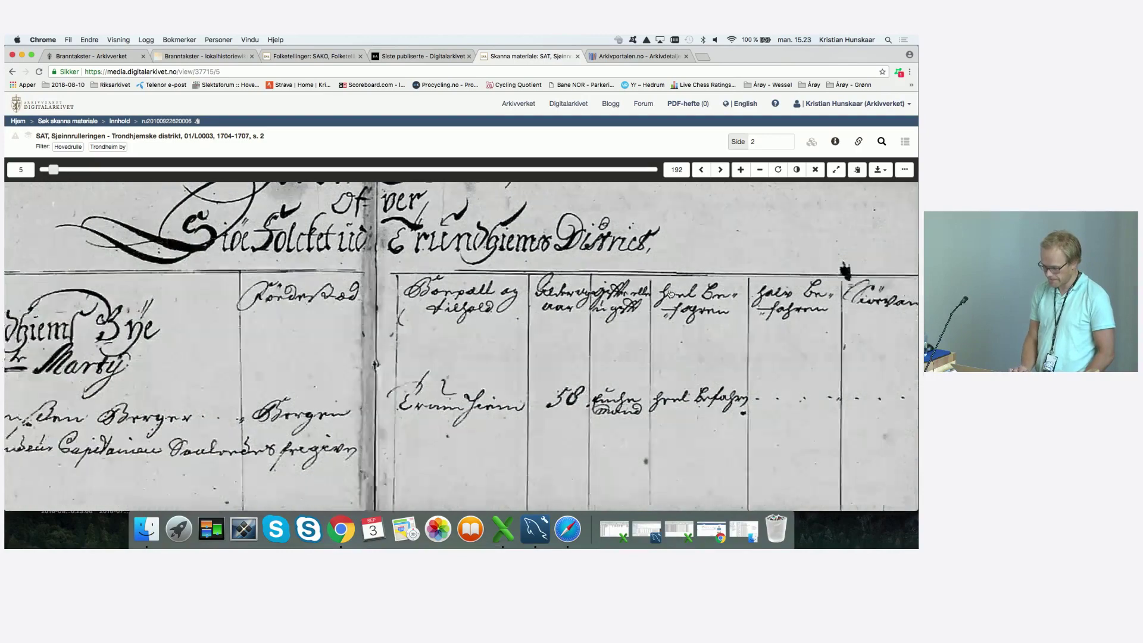
scroll(669, 291, down, 8)
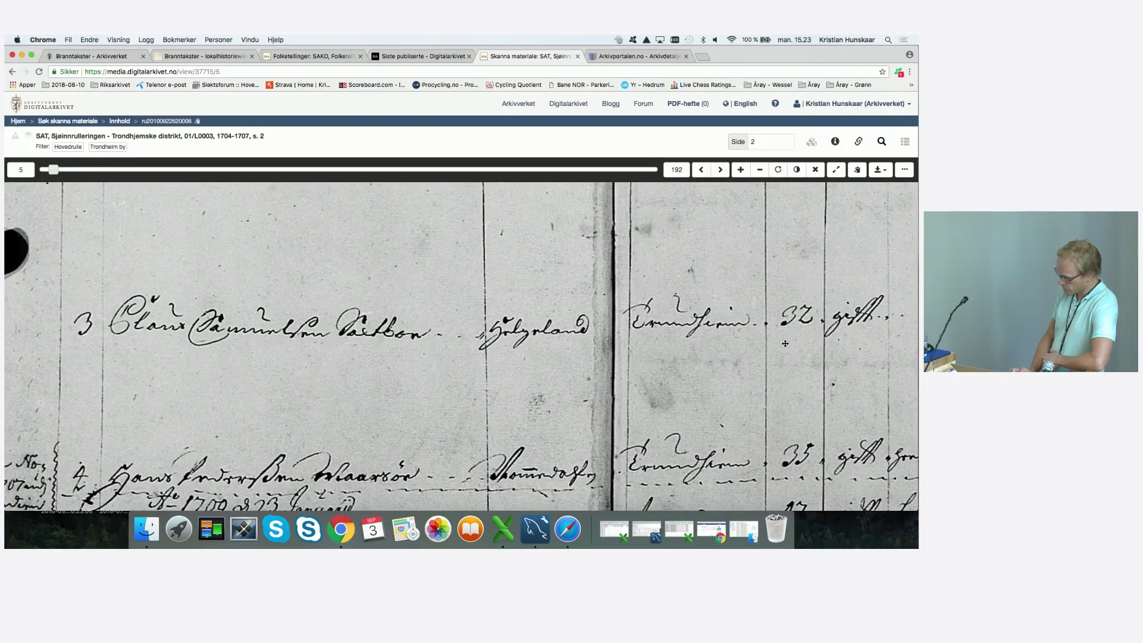
scroll(857, 343, right, 10)
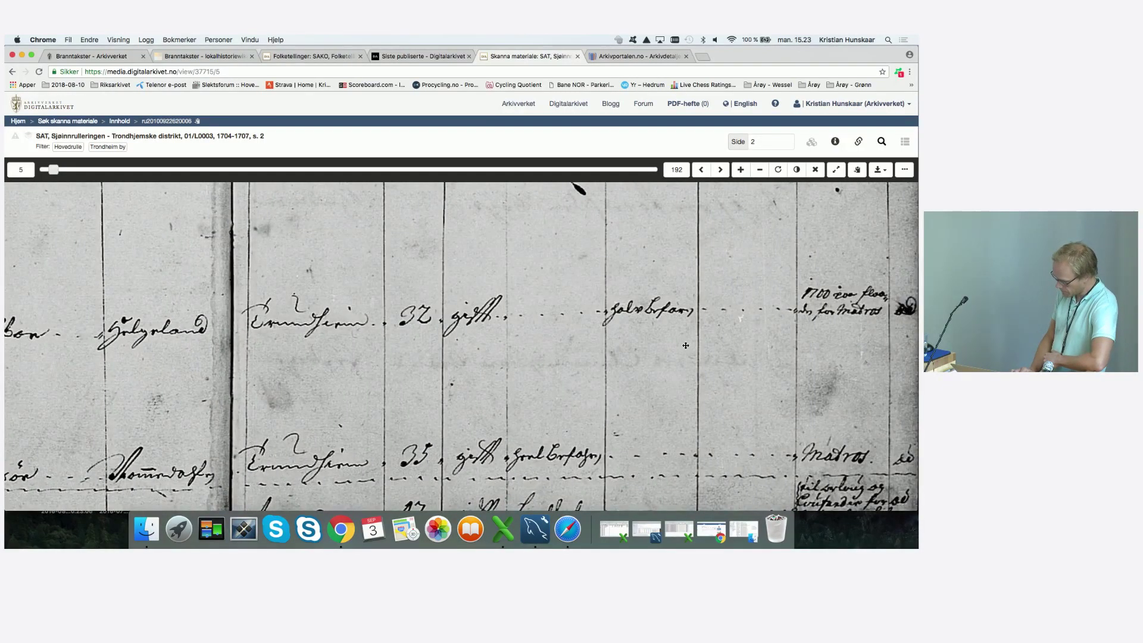
scroll(686, 346, right, 1)
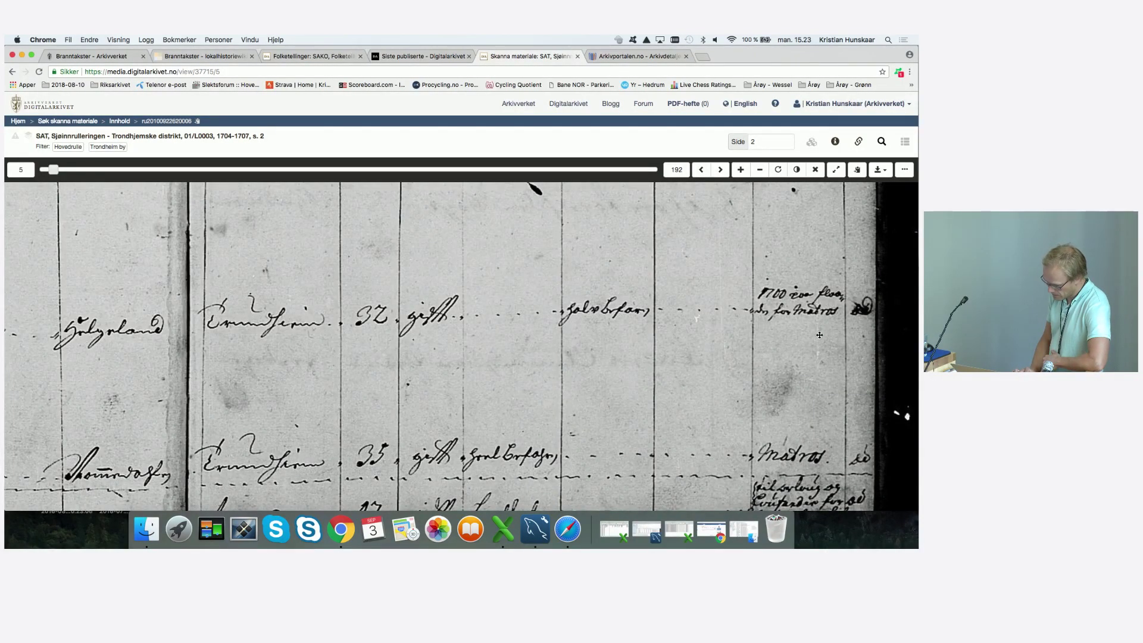
scroll(819, 335, left, 10)
scroll(819, 335, up, 3)
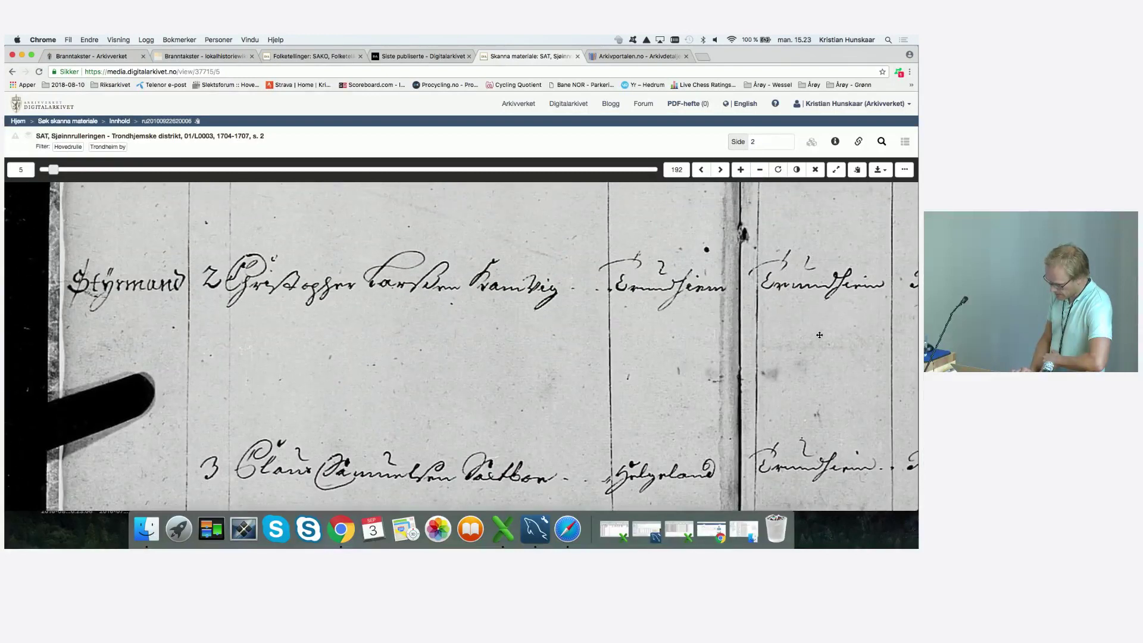
scroll(819, 334, down, 3)
scroll(819, 335, up, 8)
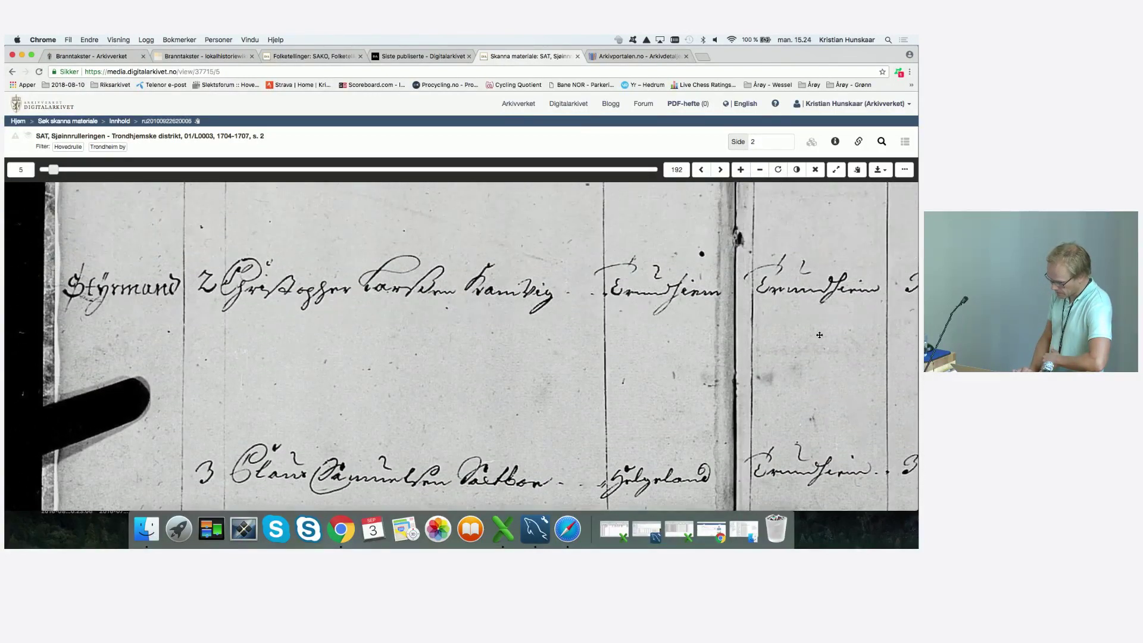
scroll(819, 334, down, 1)
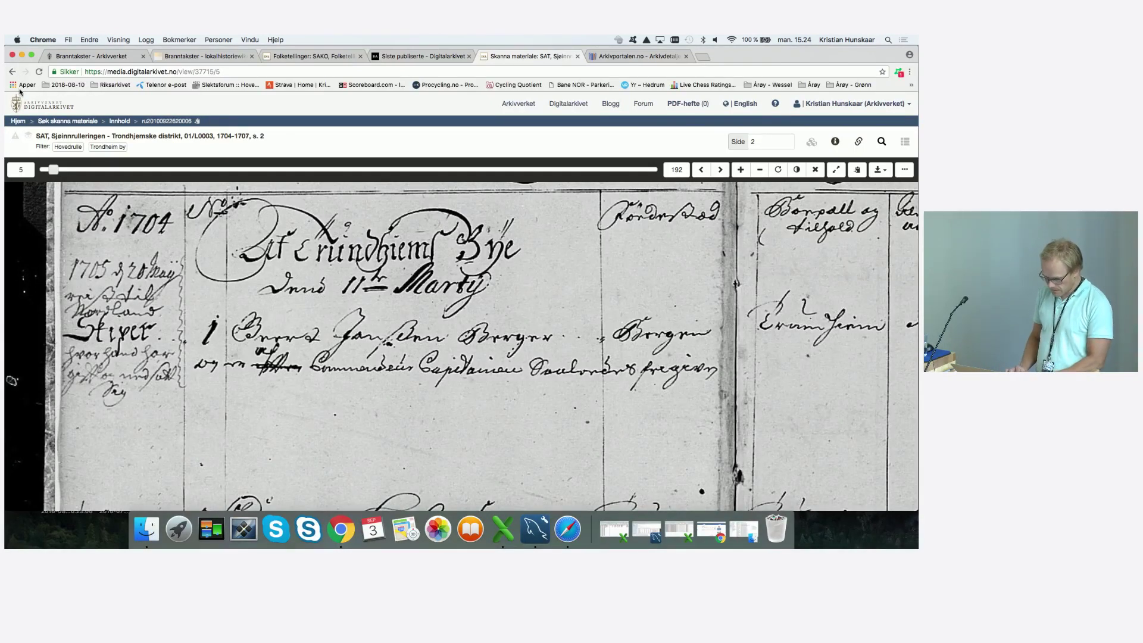
Return to the scanned archives search, clear all filters and search for material in the archive Publikasjoner
click(88, 124)
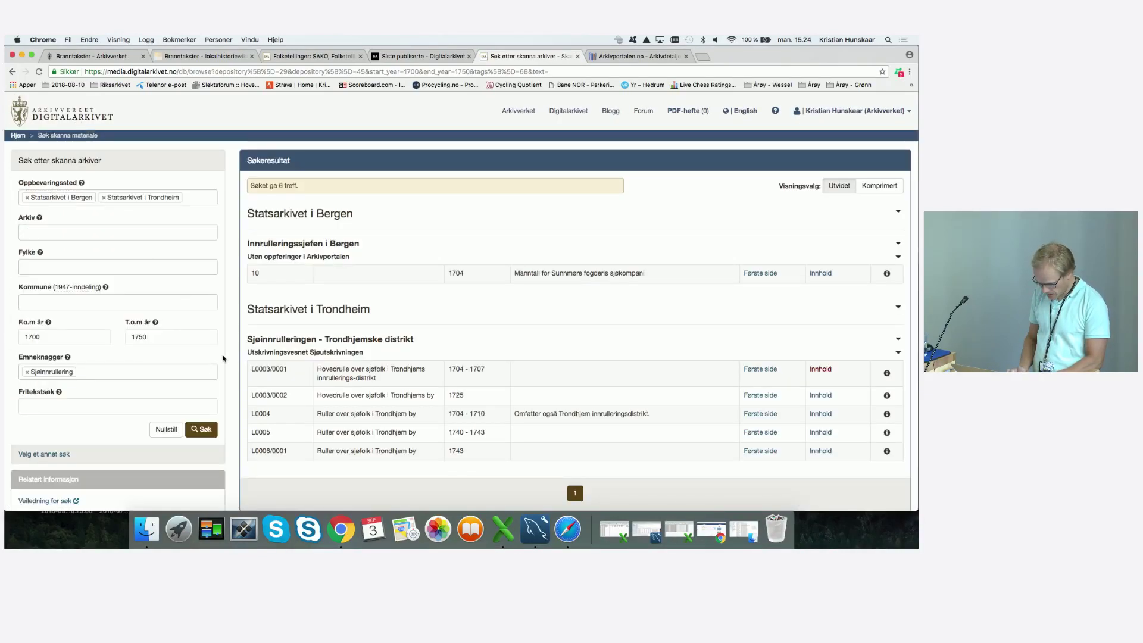
click(160, 431)
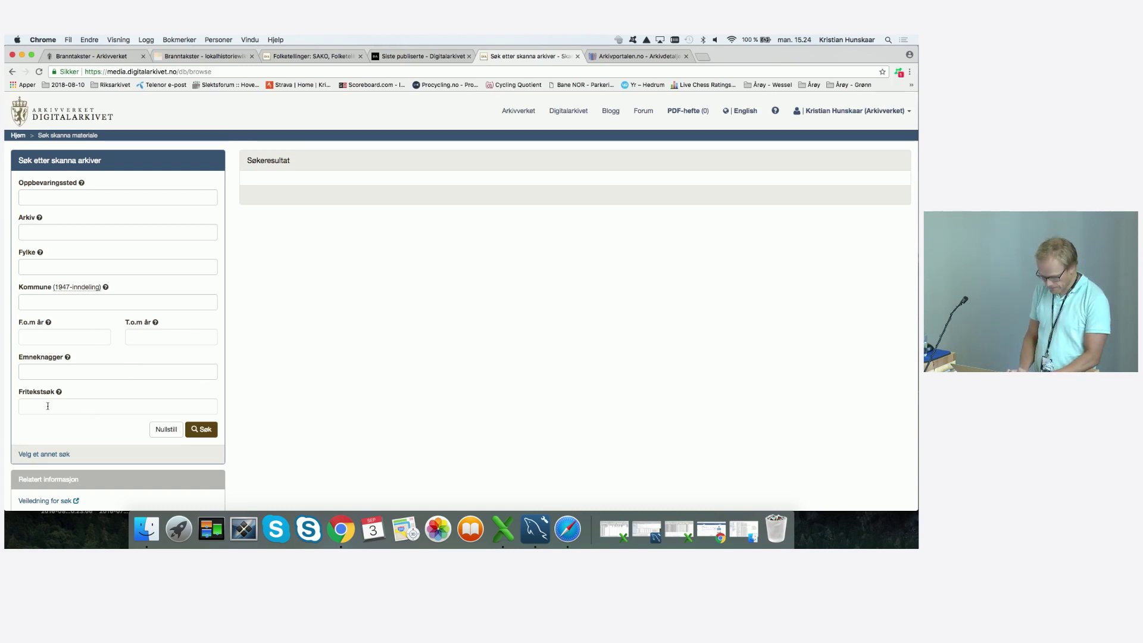
click(59, 233)
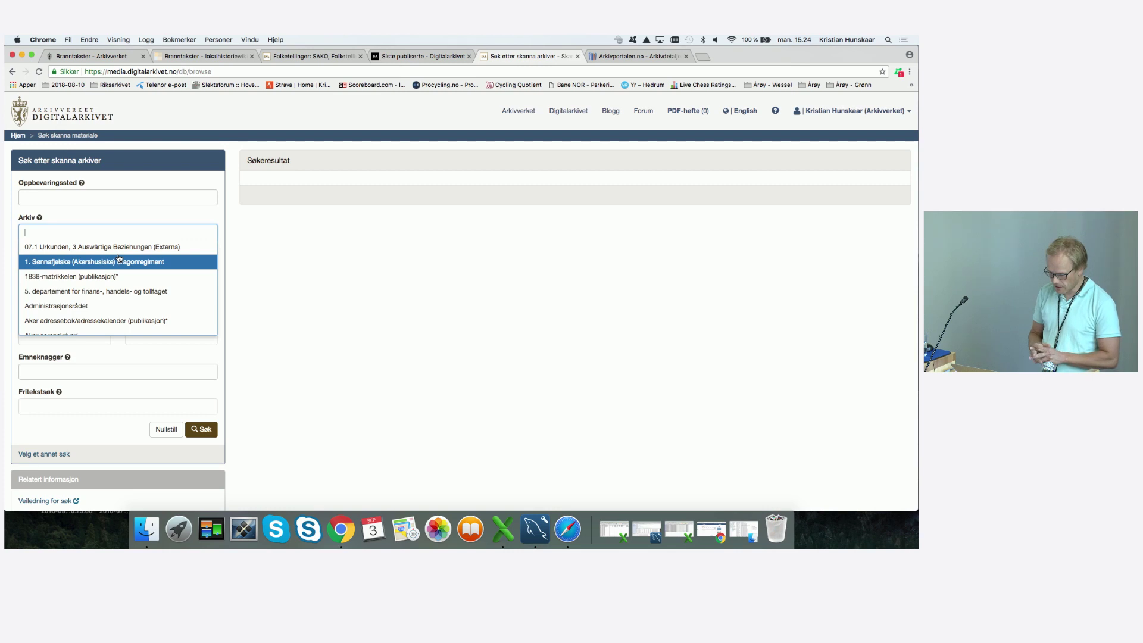
text(Pub)
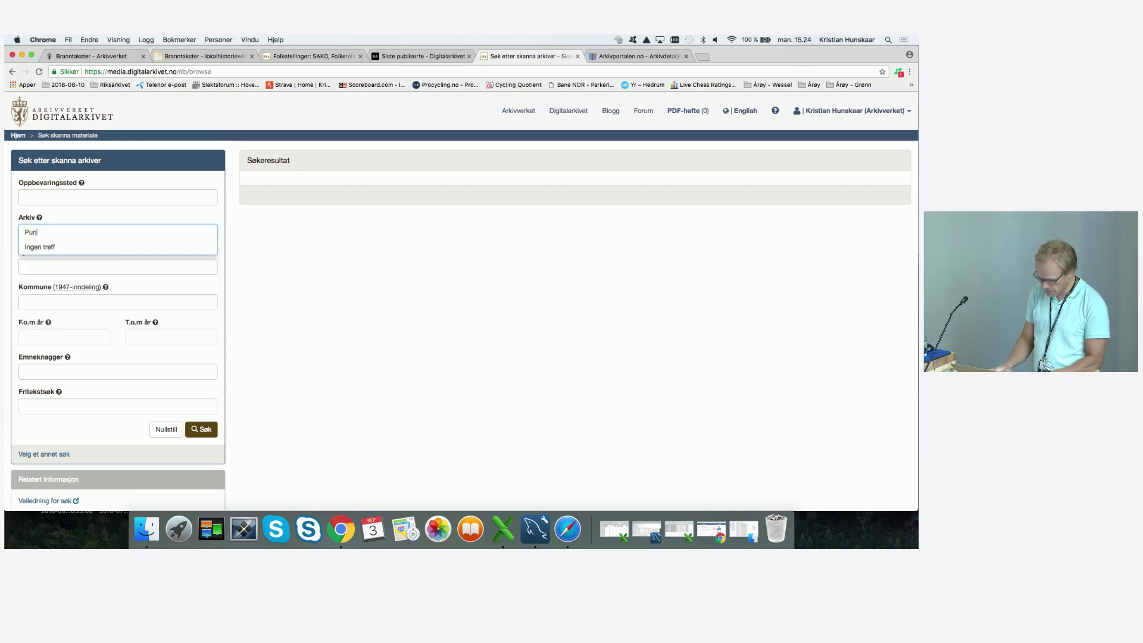
text(likasjoner)
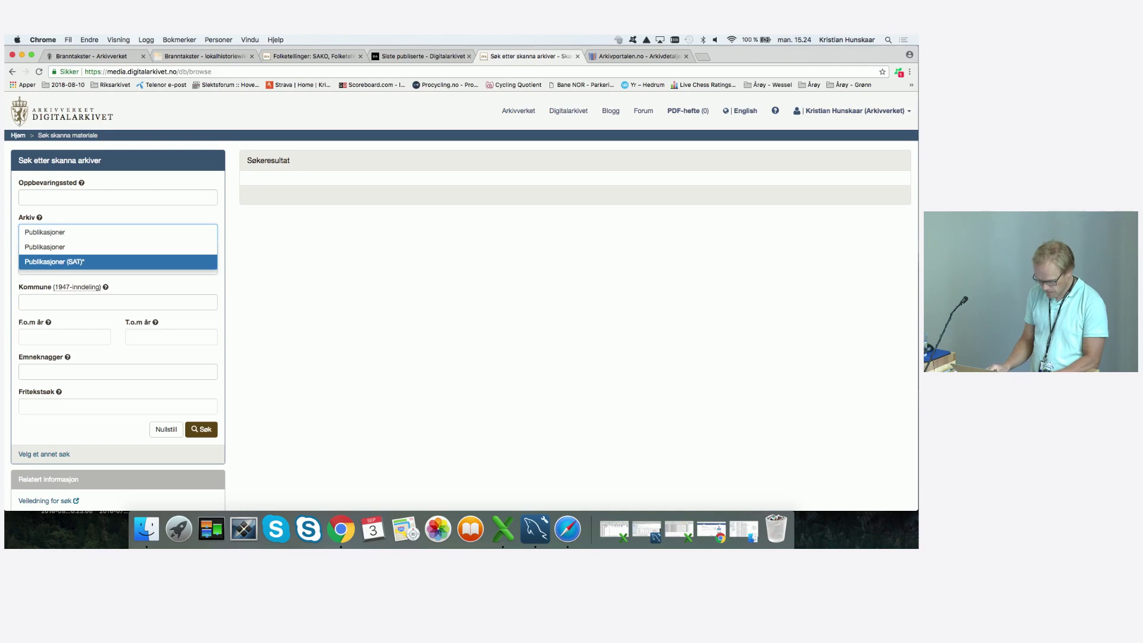
key(Up)
key(Return)
click(203, 430)
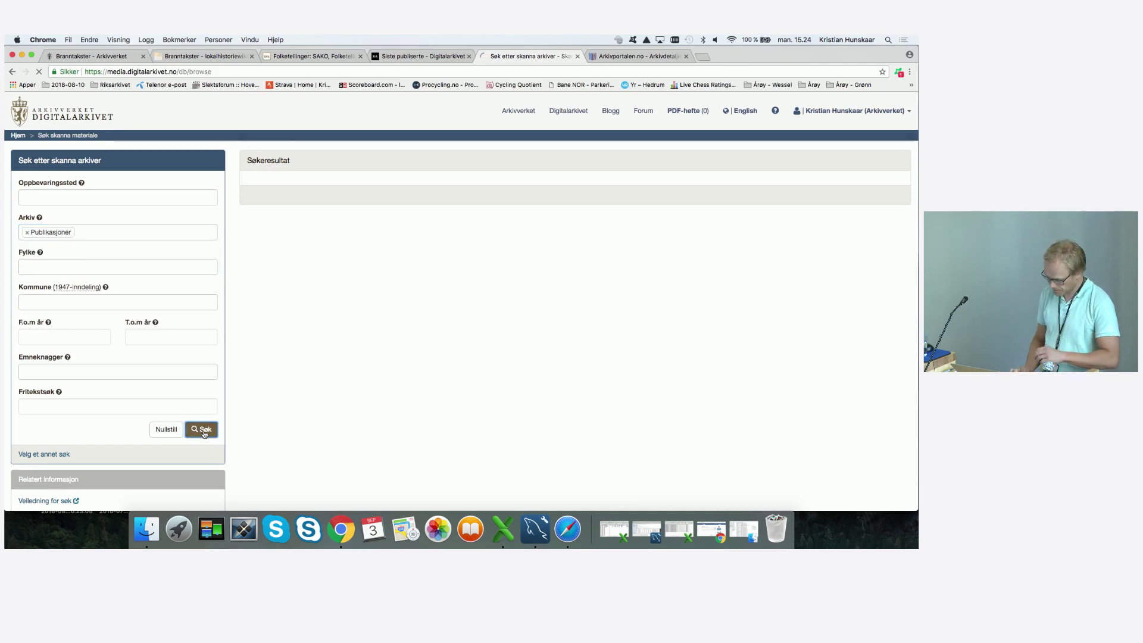
Open the contents of the 2005 handbook "Håndbok for brukere av statsarkivene" and look through its chapter list
scroll(462, 364, down, 2)
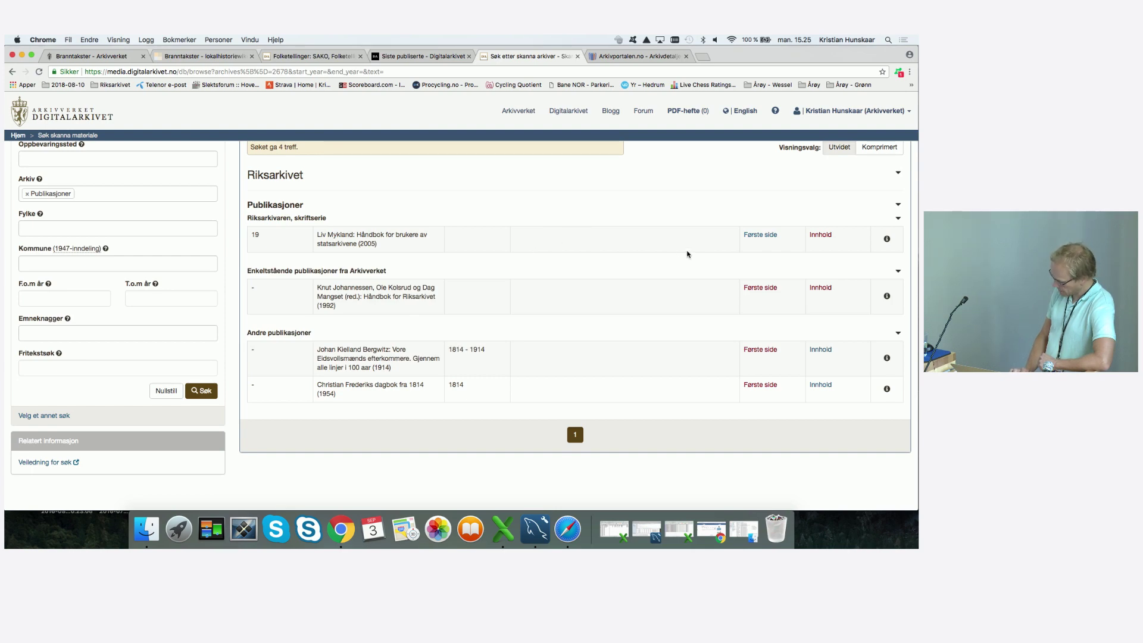
click(822, 236)
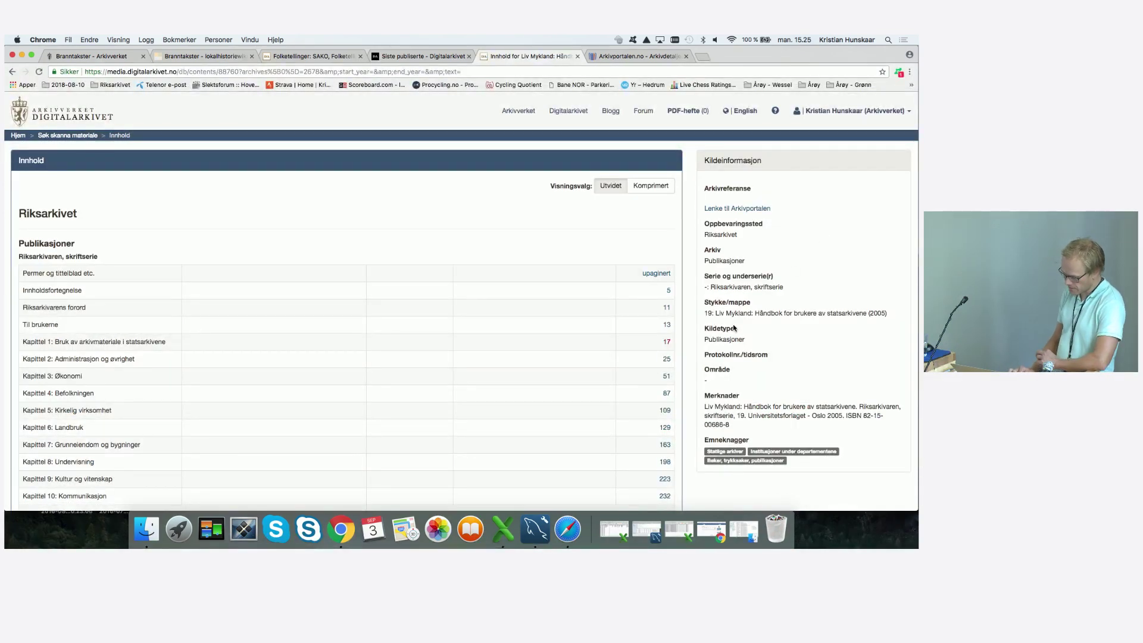
scroll(734, 326, down, 5)
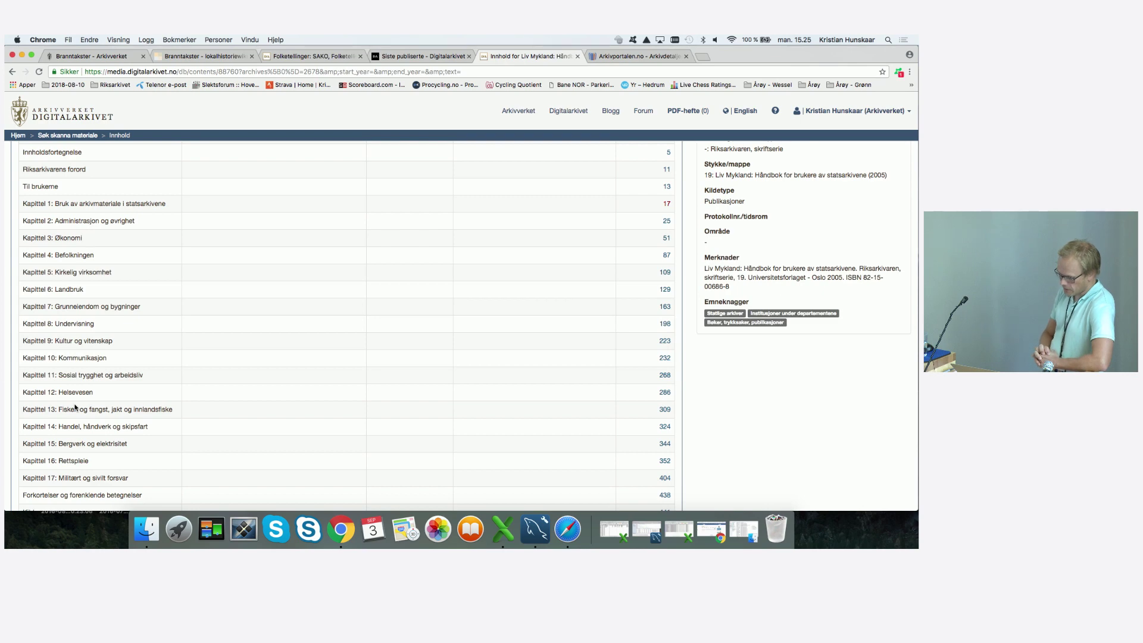
scroll(75, 408, down, 2)
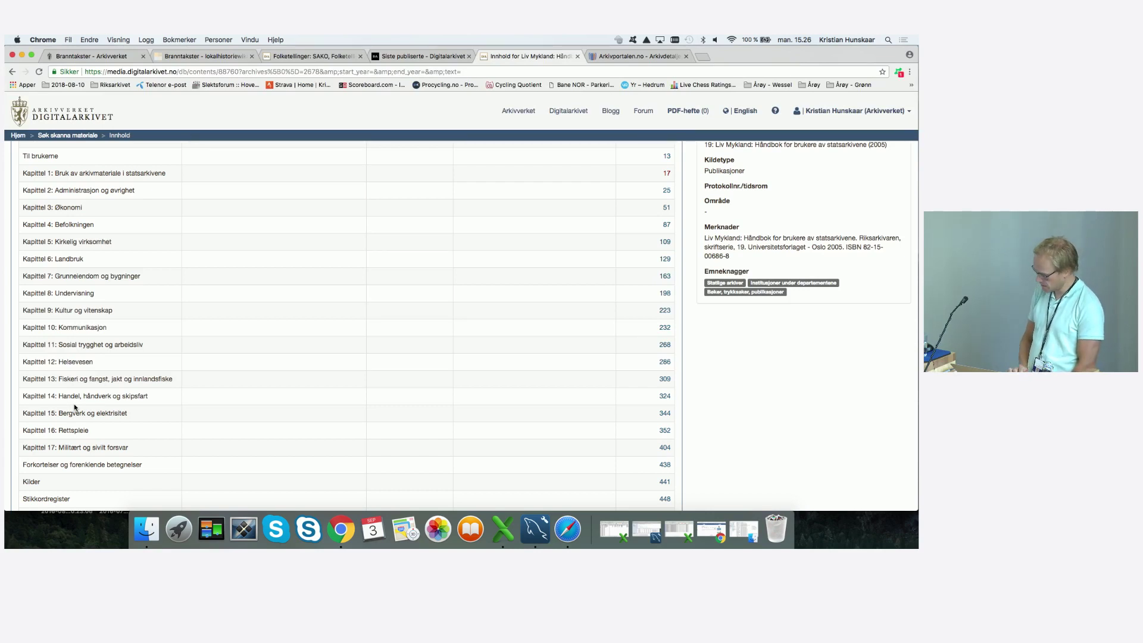
scroll(75, 408, up, 1)
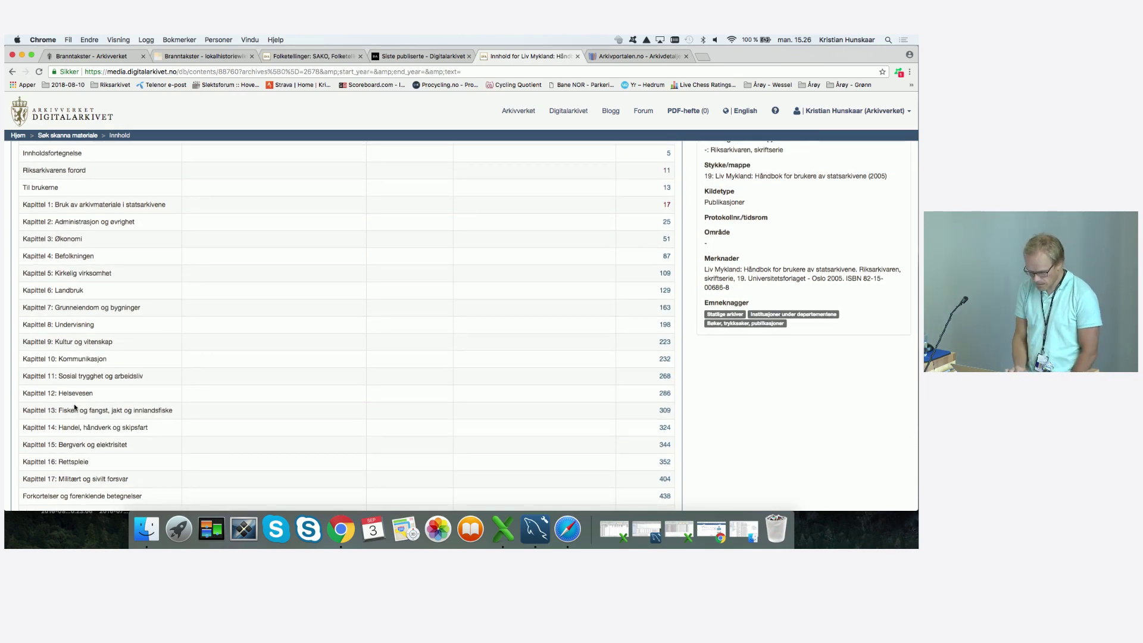
scroll(76, 405, up, 5)
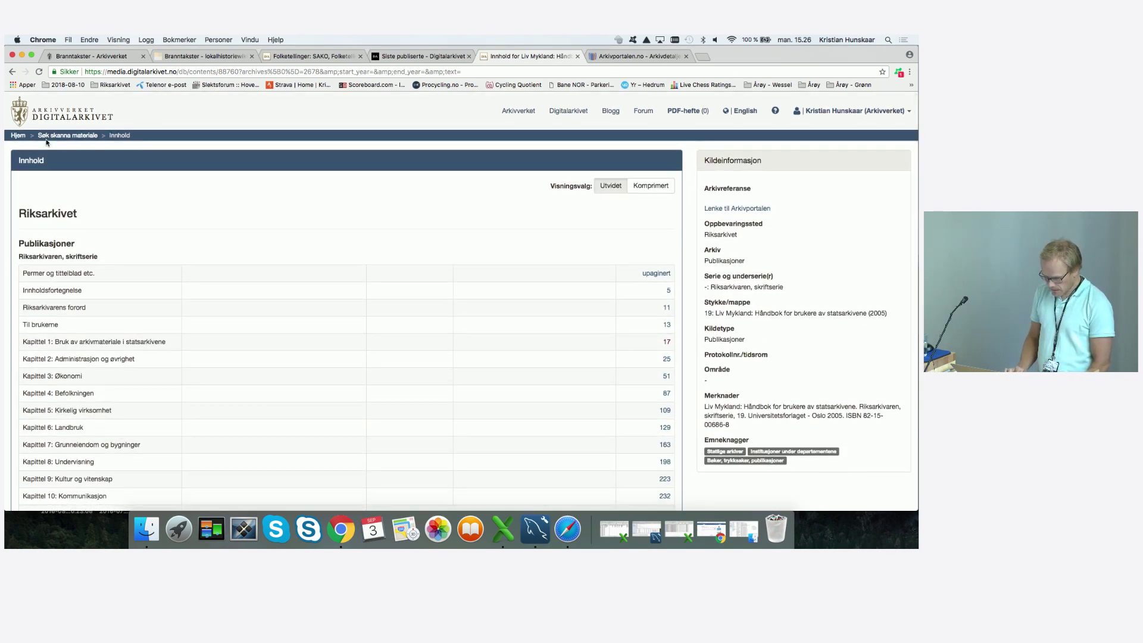
Go back to the scanned archives home page and open the search for censuses and manntall
click(18, 138)
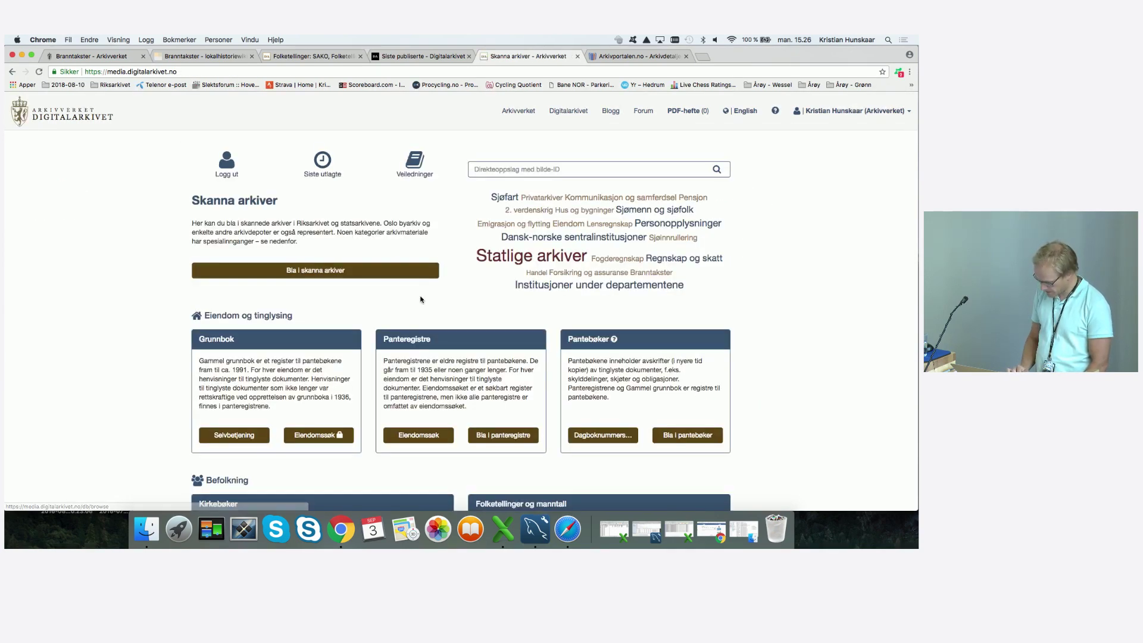
scroll(421, 300, down, 3)
scroll(421, 299, down, 8)
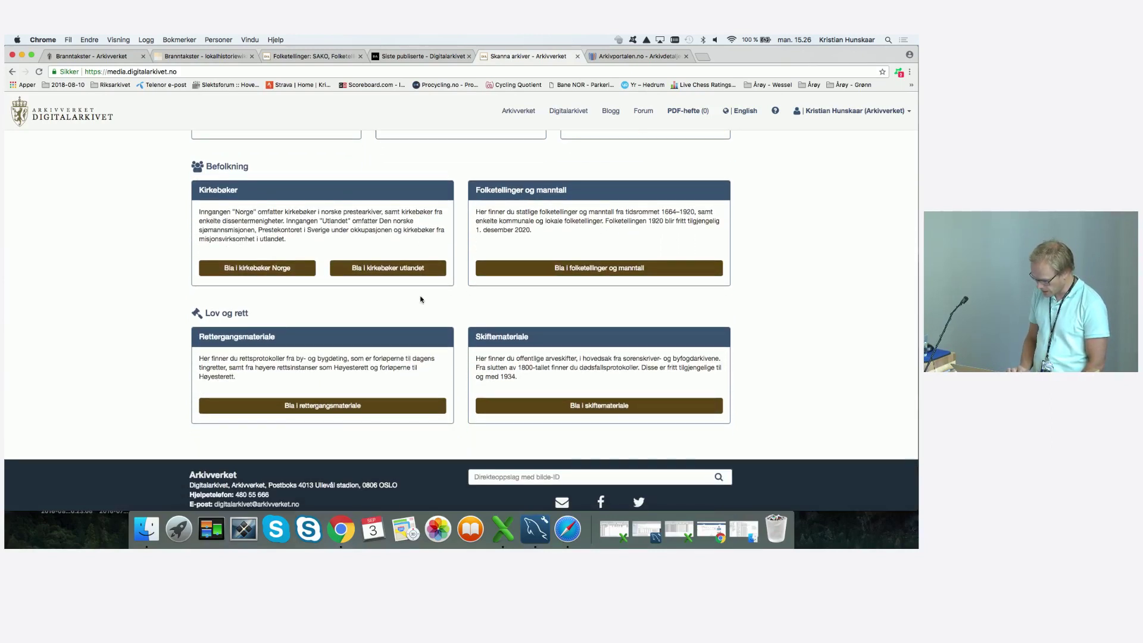
click(586, 269)
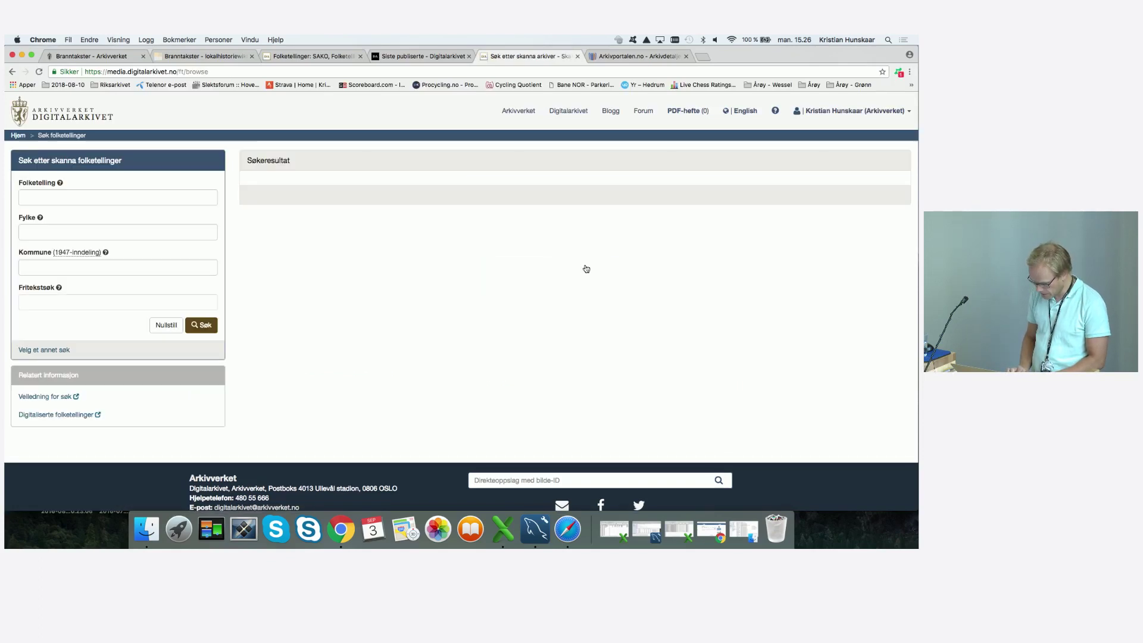
Search the scanned censuses for the municipality 0218 Aker
click(57, 273)
text(aker)
key(Return)
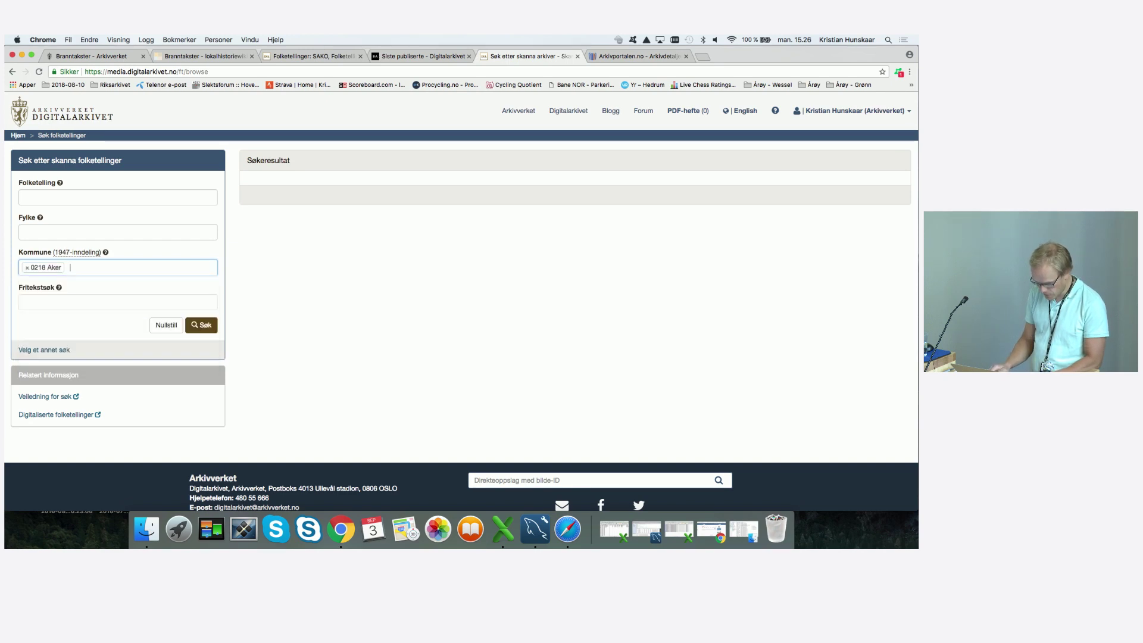
click(203, 326)
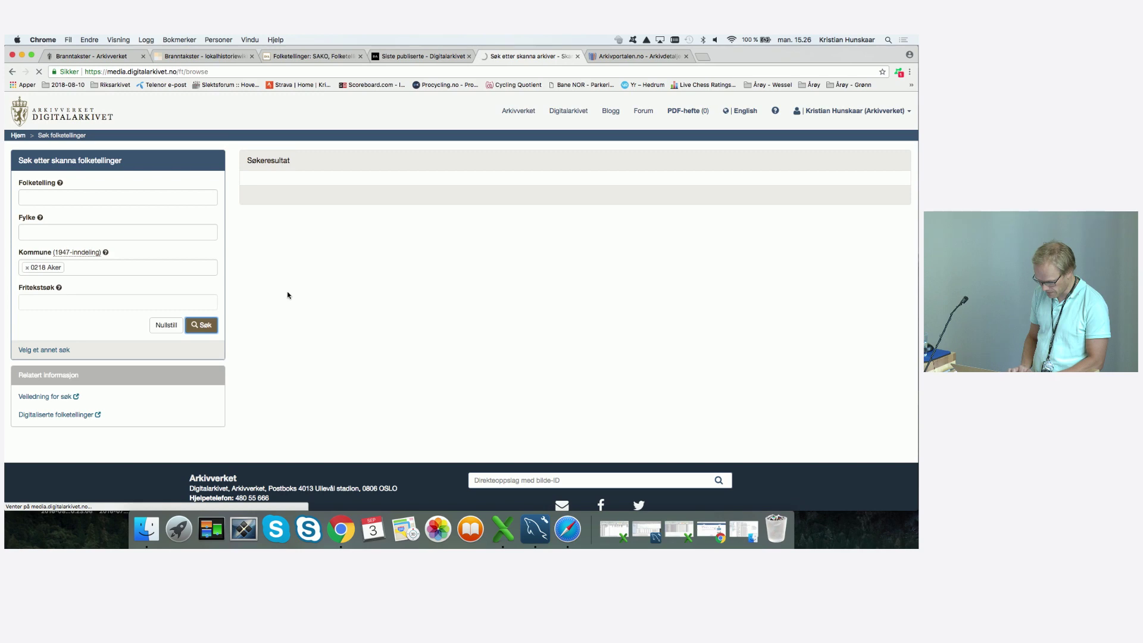
Find the municipal census of Aker herred dated 01.12.1917 in the results and open its contents
scroll(423, 313, down, 10)
scroll(423, 310, down, 10)
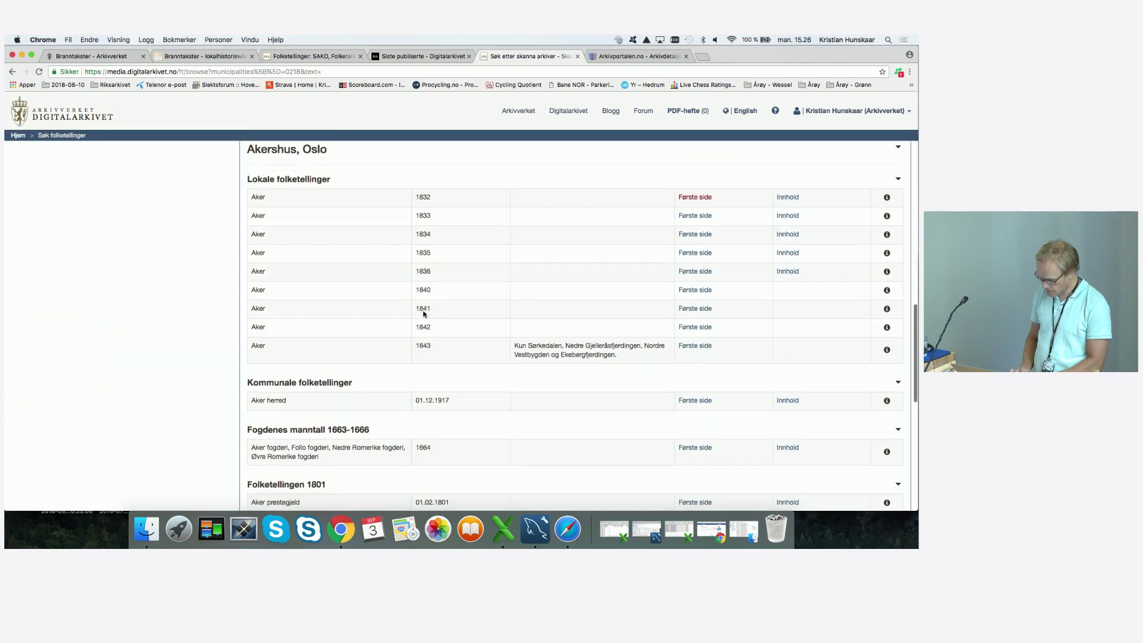
scroll(423, 314, down, 1)
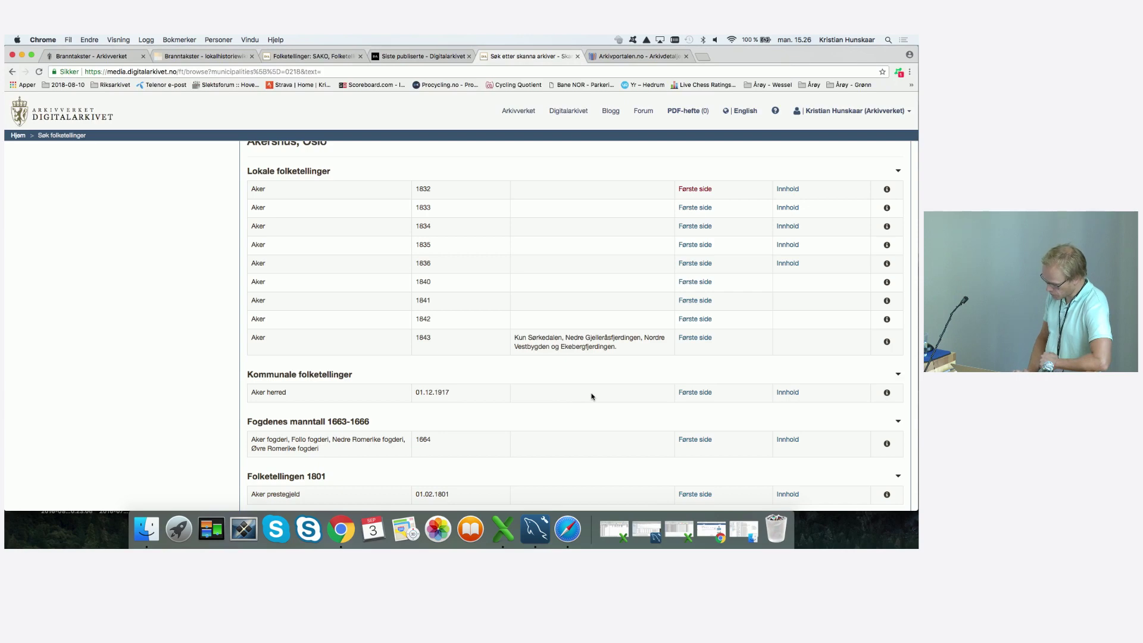
click(787, 393)
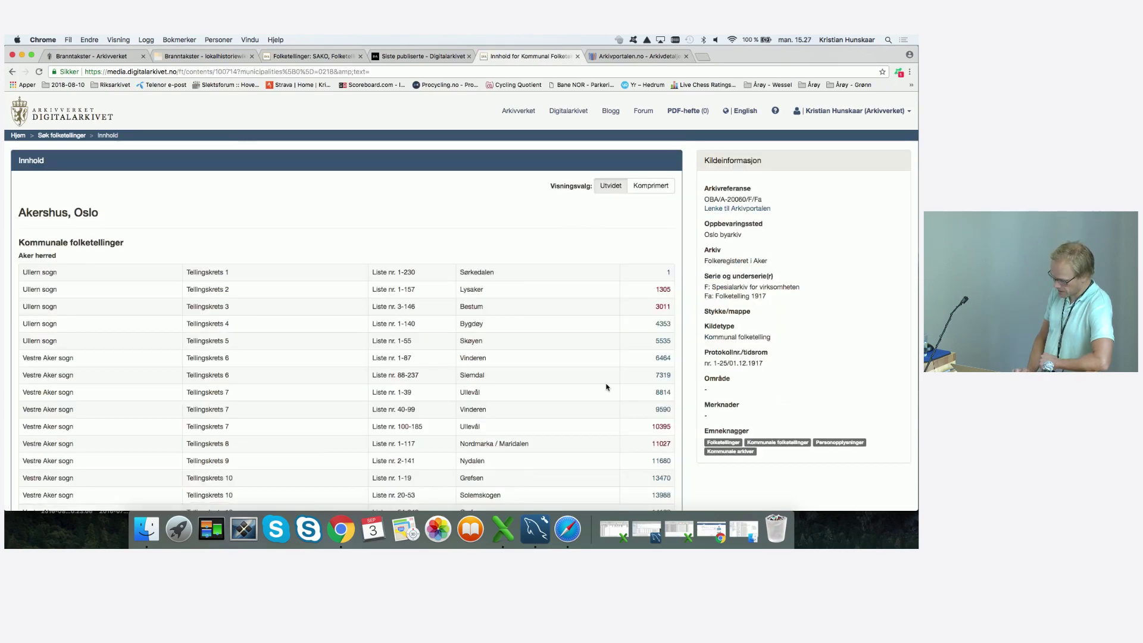
Look through the parishes, counting districts and list numbers in the contents of the 1917 Aker herred census
scroll(605, 386, down, 3)
scroll(606, 387, down, 1)
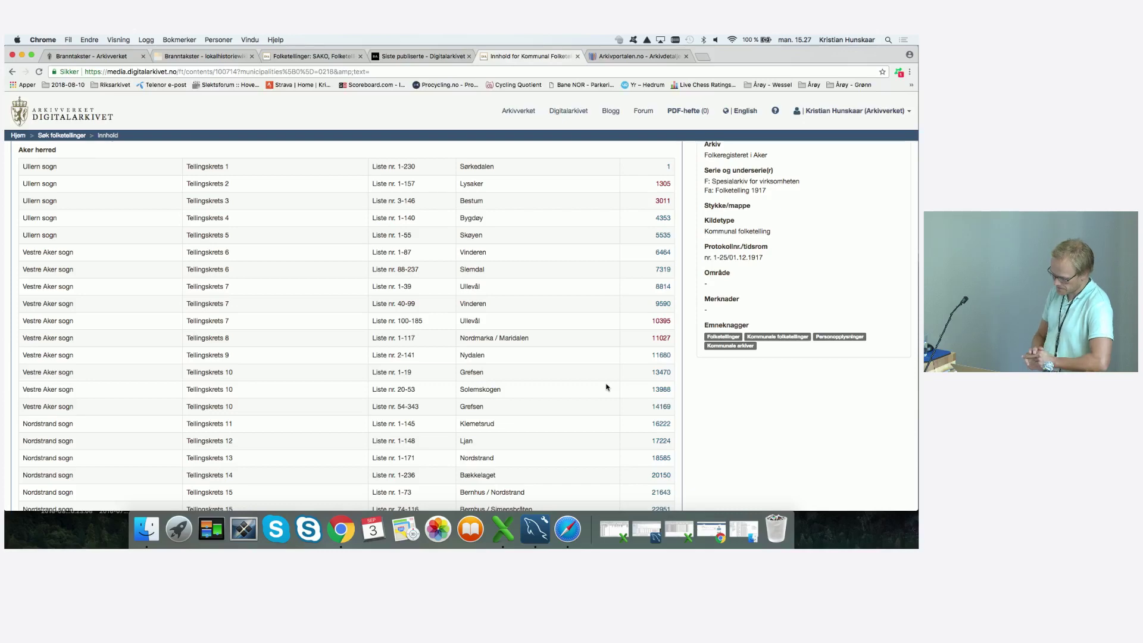
scroll(605, 387, down, 3)
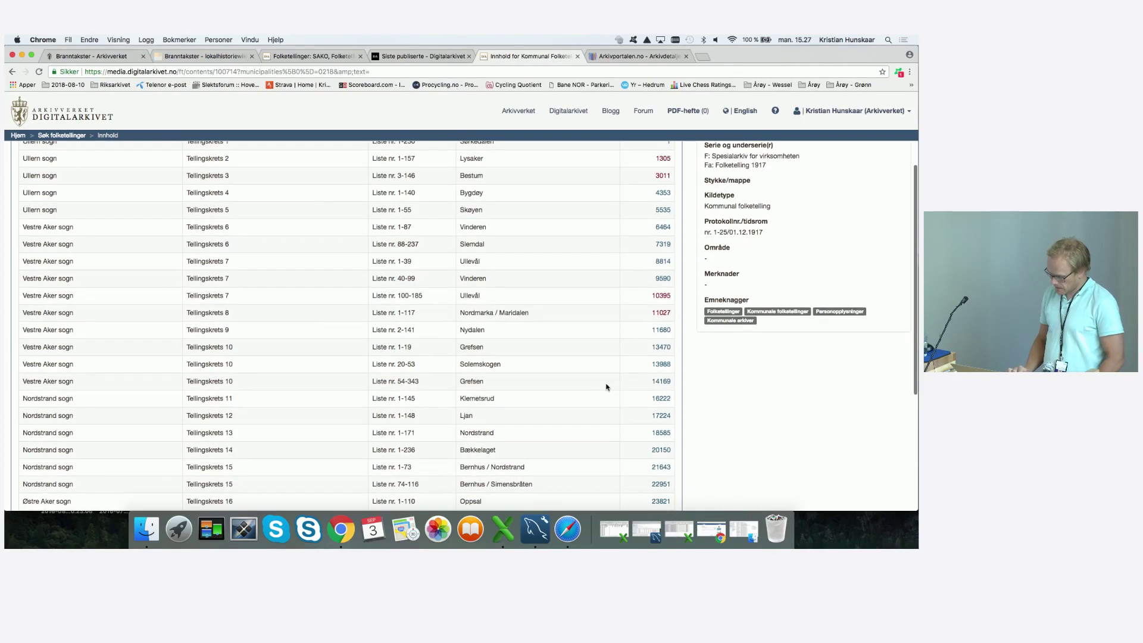
scroll(606, 387, down, 4)
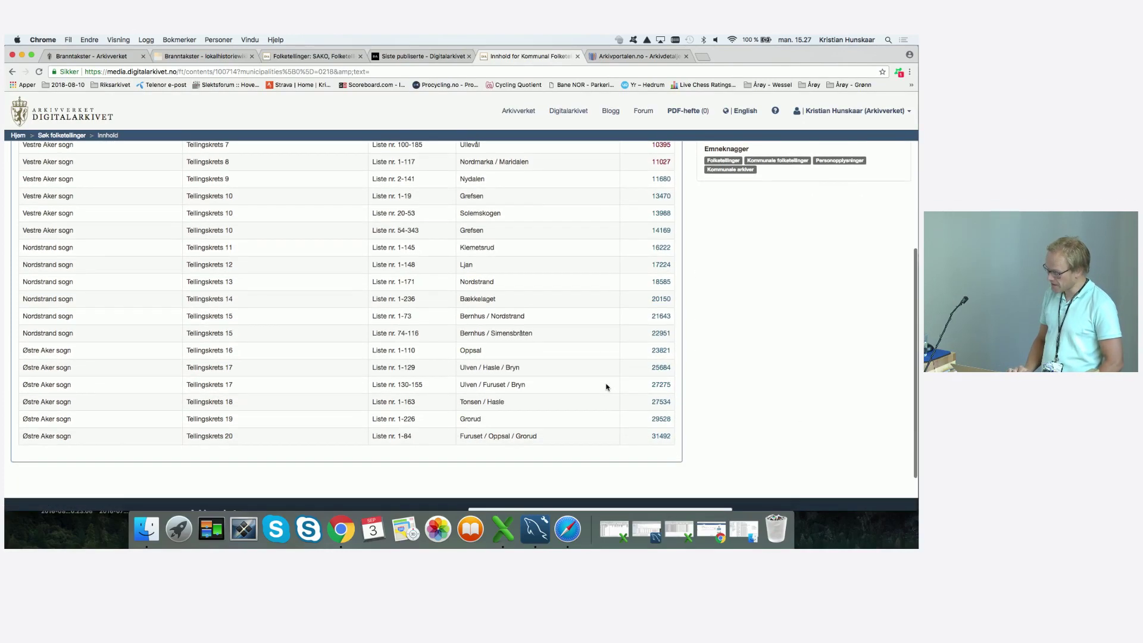
scroll(606, 387, up, 8)
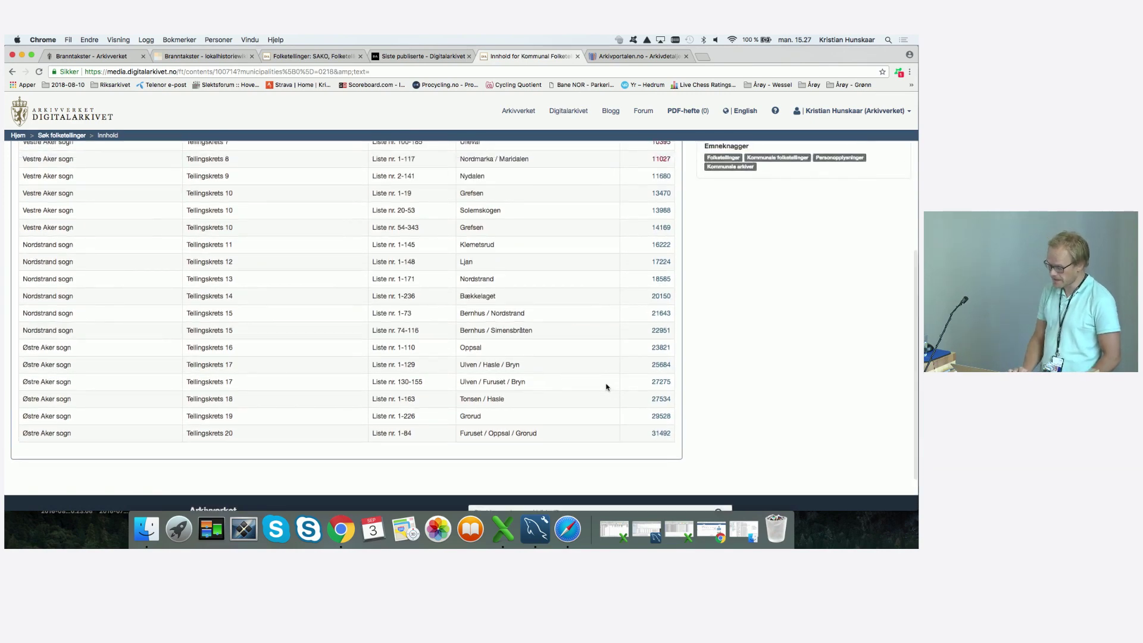
scroll(605, 386, down, 1)
scroll(606, 387, up, 1)
scroll(606, 387, down, 2)
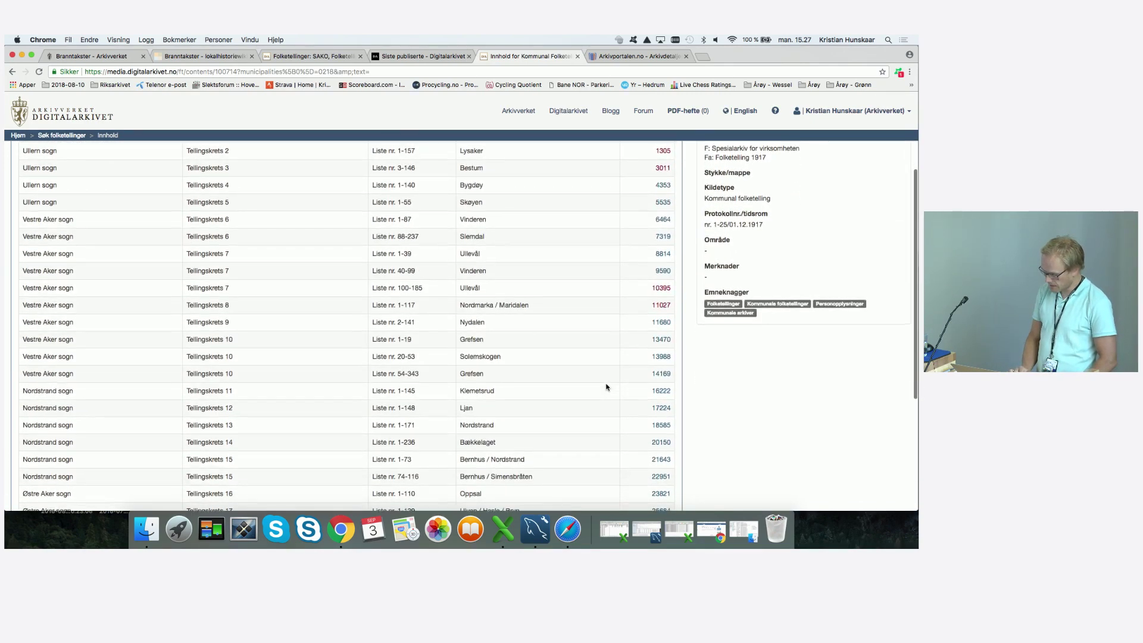
scroll(606, 387, up, 2)
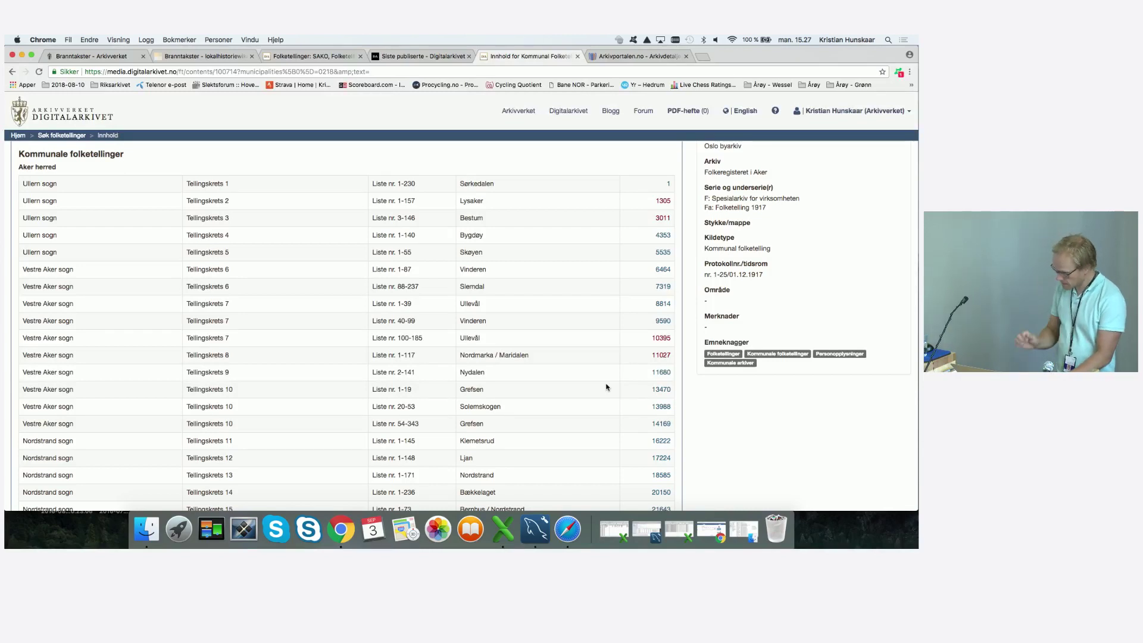
scroll(605, 387, up, 1)
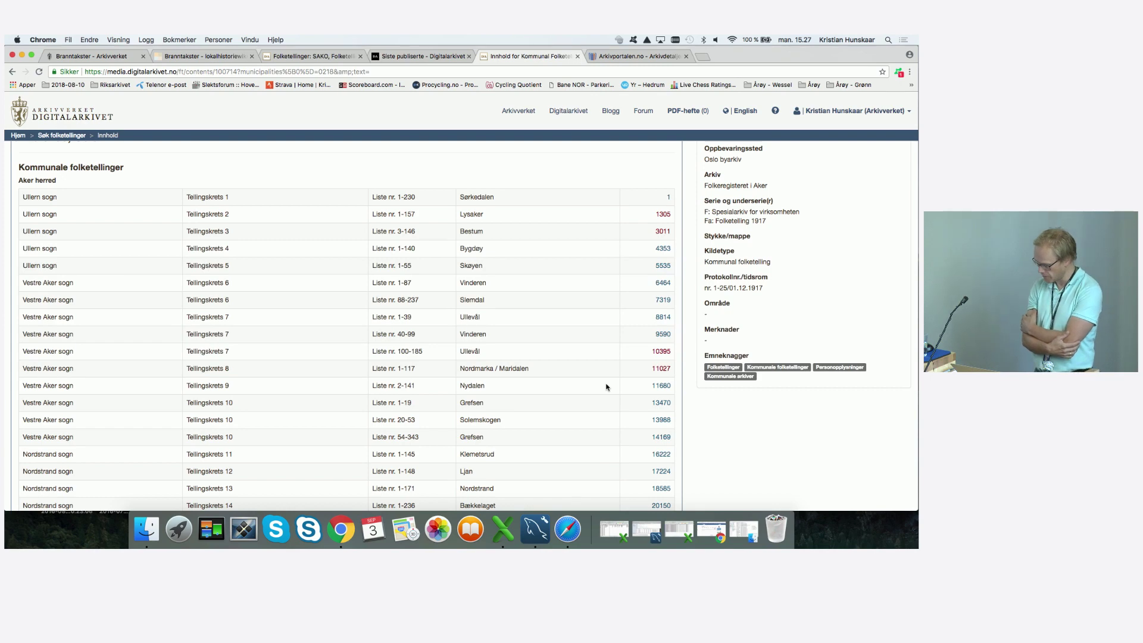
scroll(547, 436, up, 3)
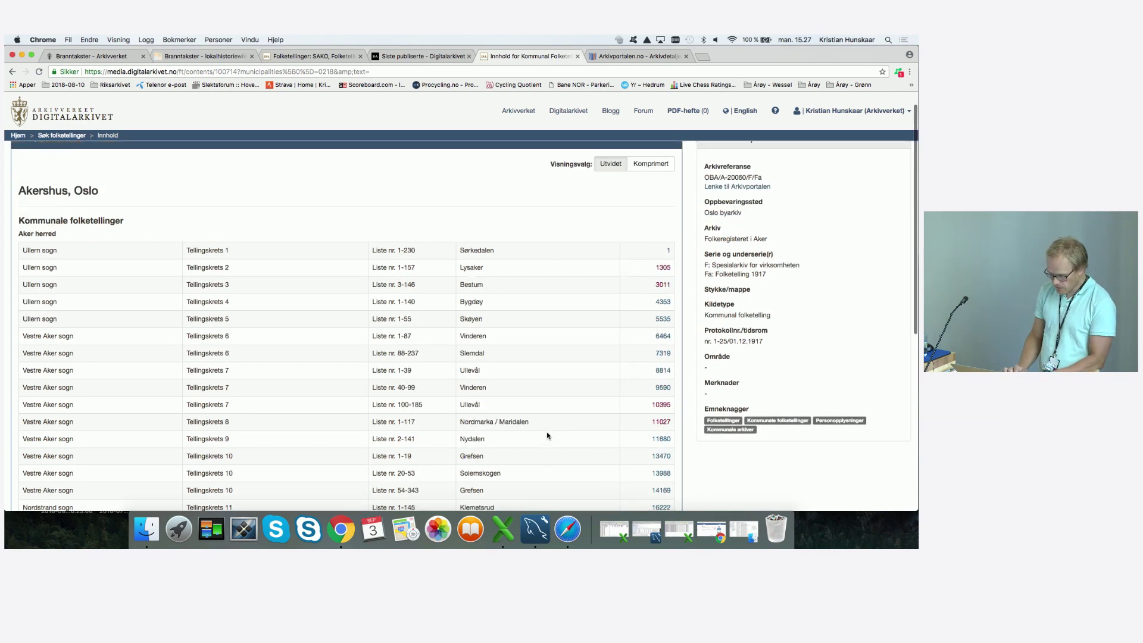
Return to the census search, clear the Aker filter and search for Folketellingen 1920
click(70, 137)
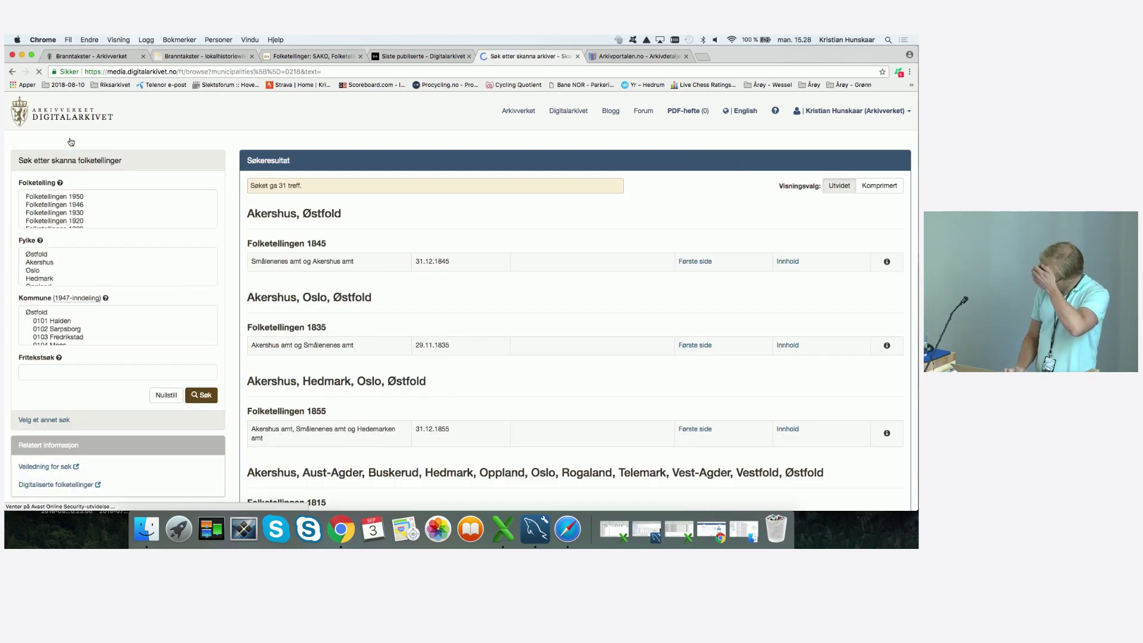
scroll(107, 153, down, 8)
scroll(536, 257, up, 5)
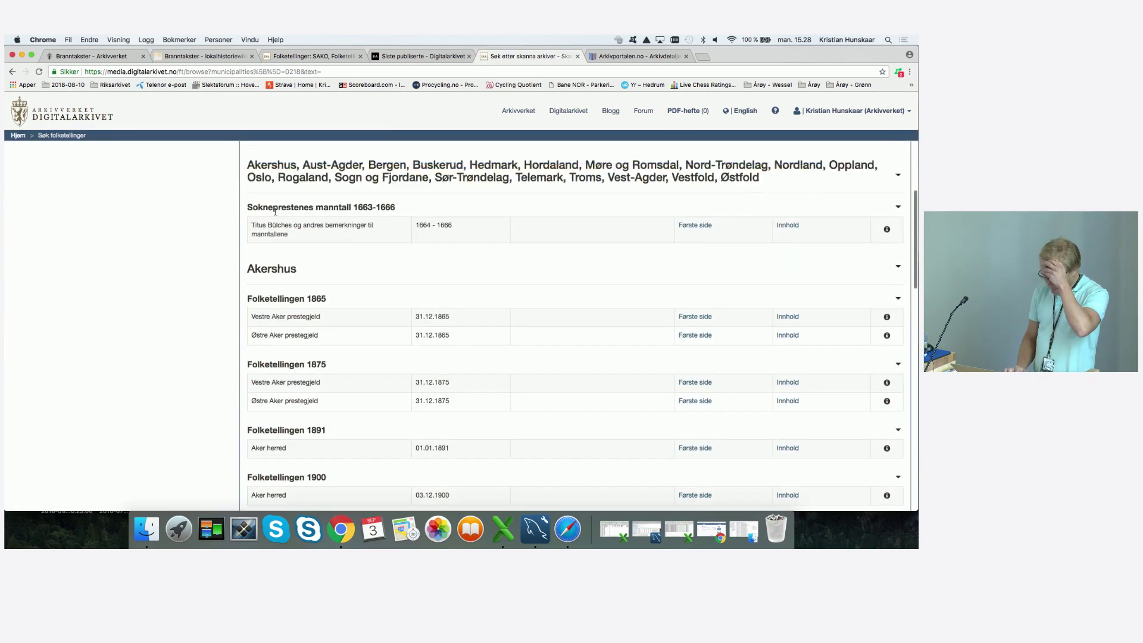
scroll(118, 276, up, 10)
click(166, 326)
click(108, 199)
text(1920)
key(Return)
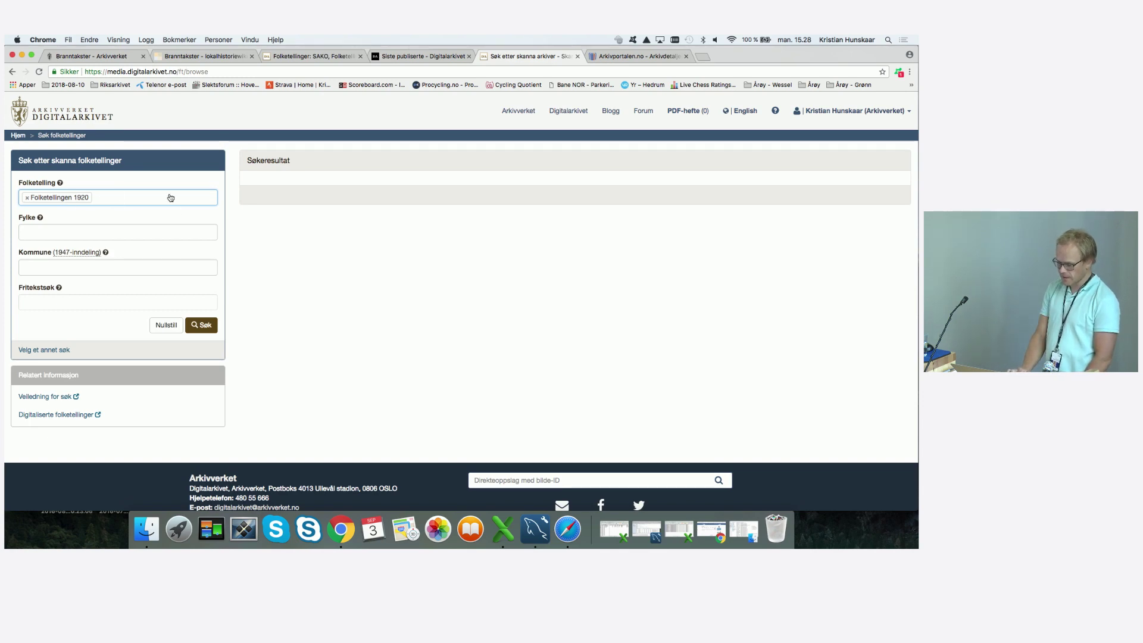
click(203, 328)
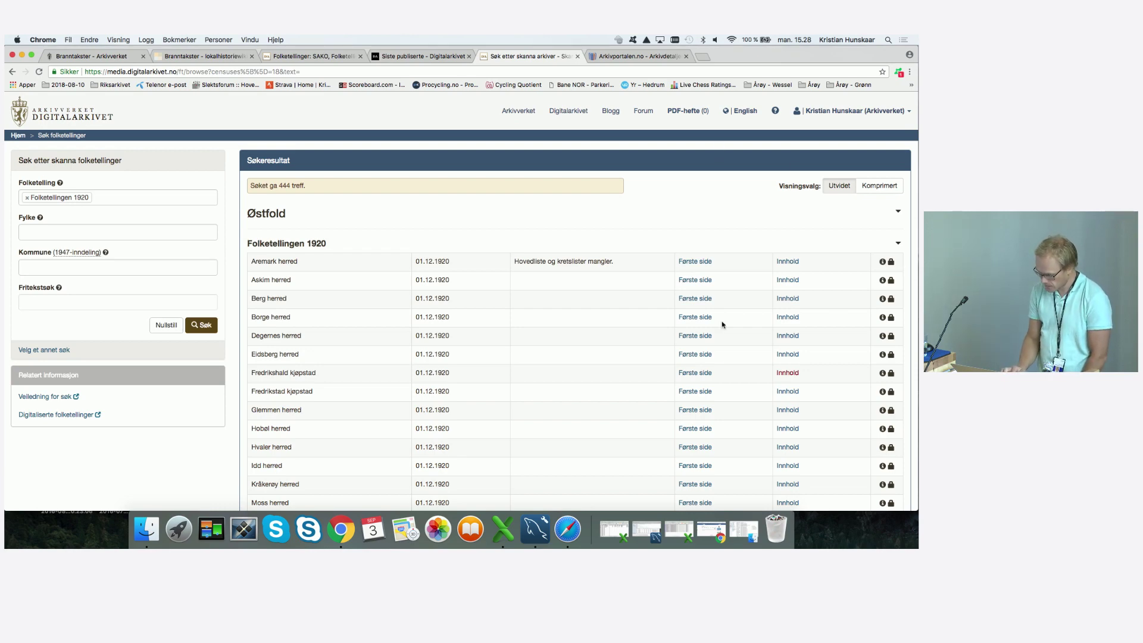
Switch to Safari, examine the access shown for the Folketellingen 1920 results, and switch back to Chrome
click(570, 526)
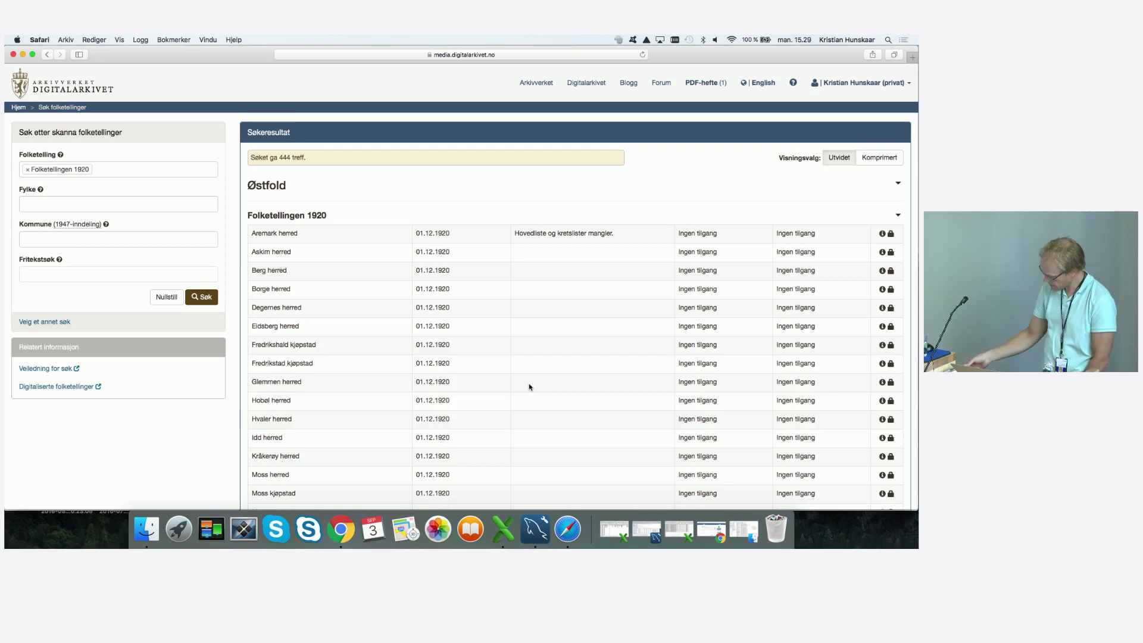
scroll(529, 387, down, 3)
scroll(529, 387, up, 3)
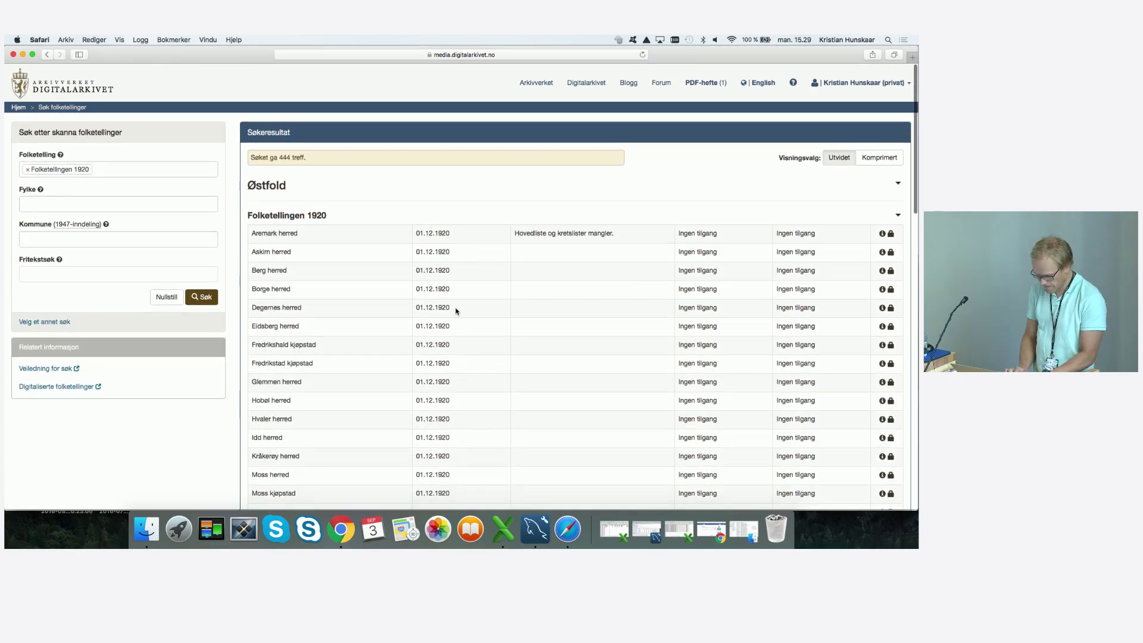
key(super+Tab)
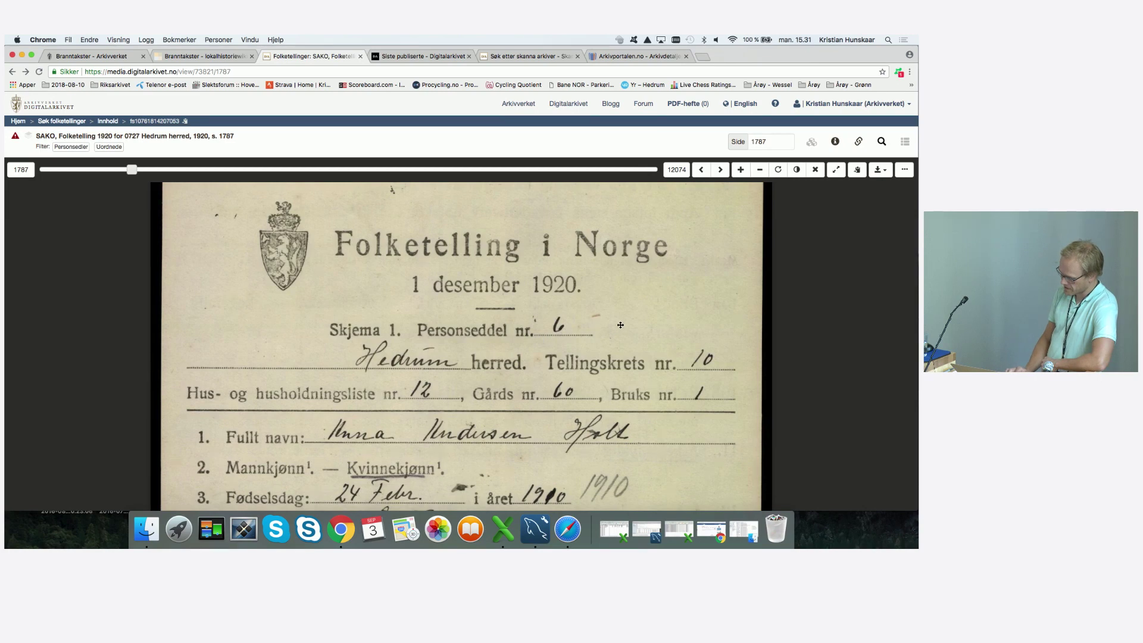
Move to page 1789 of the 1920 census for Hedrum herred, fit it to a readable size and examine the personal form's fields
key(Right)
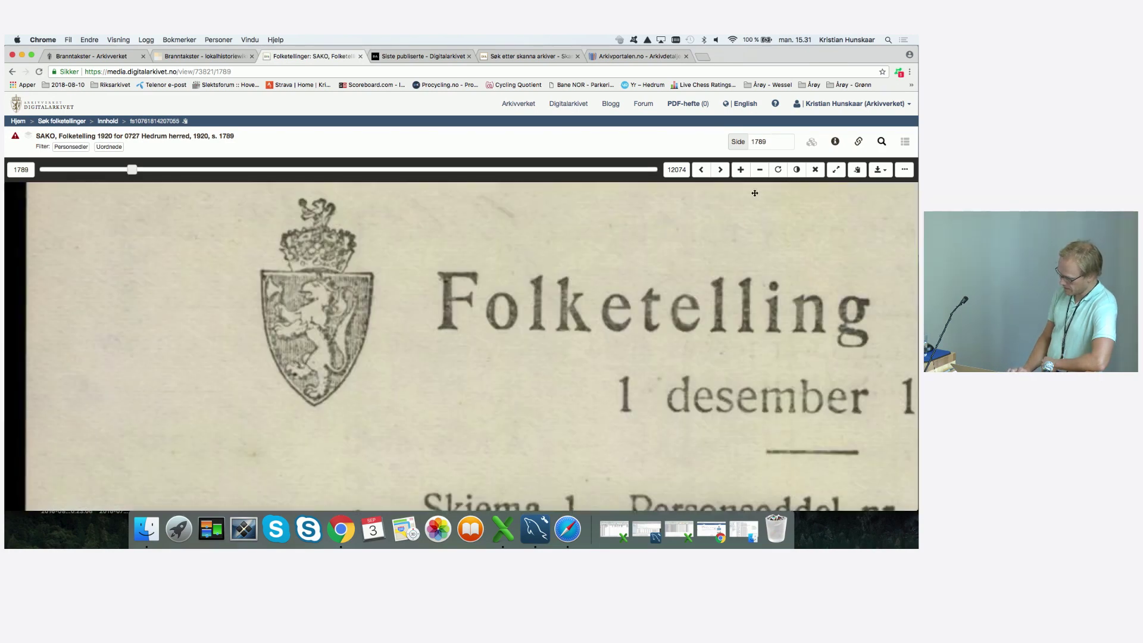
click(760, 170)
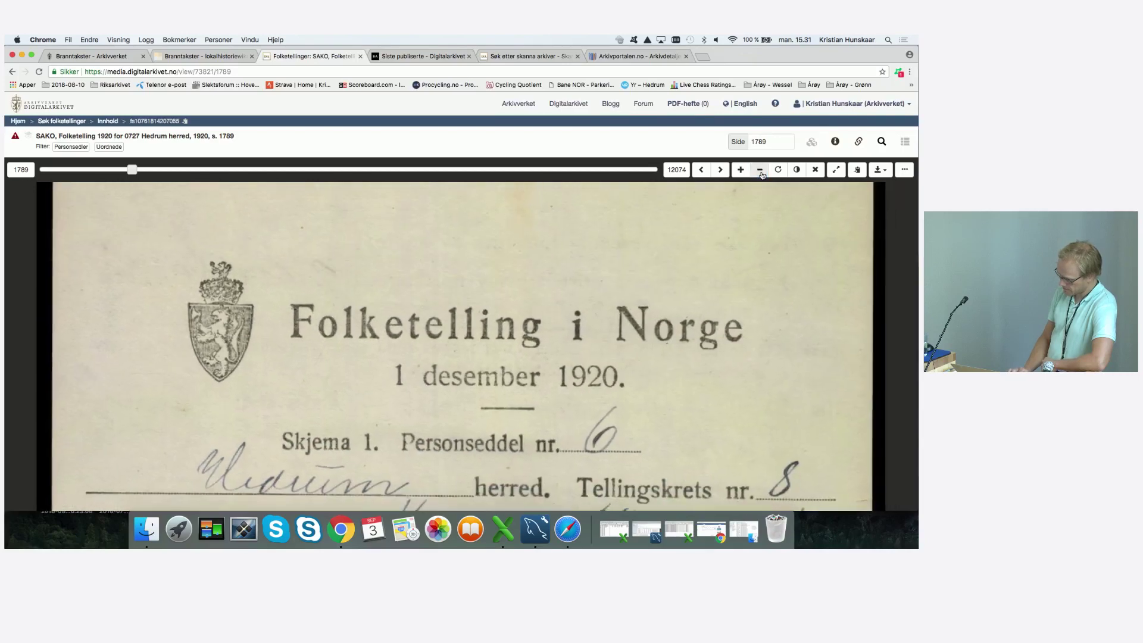
click(760, 170)
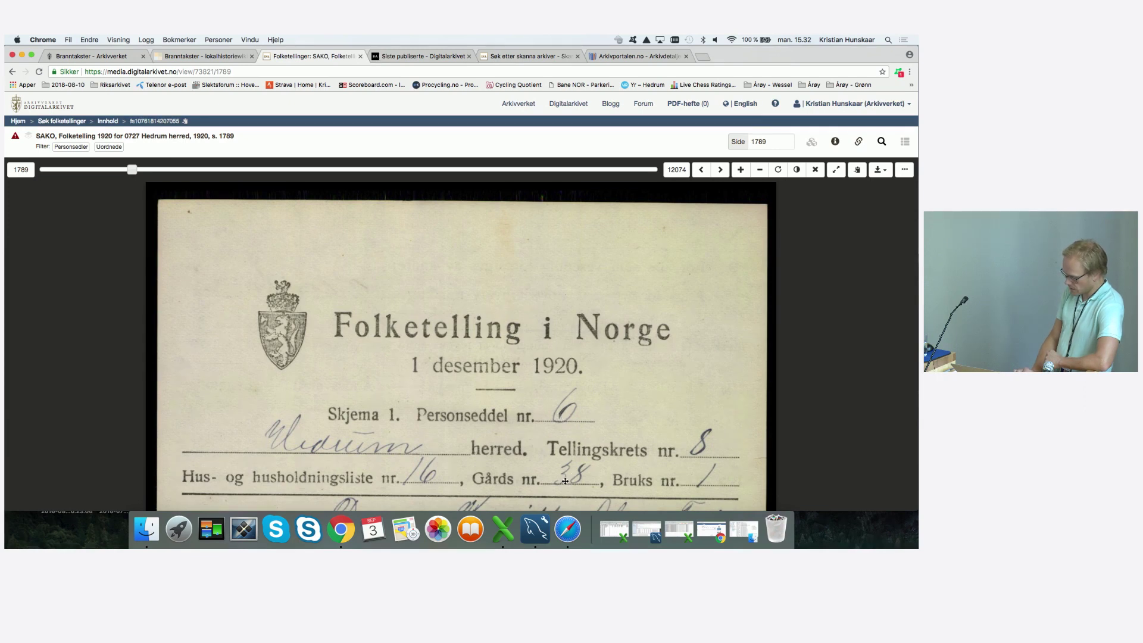
scroll(565, 480, down, 2)
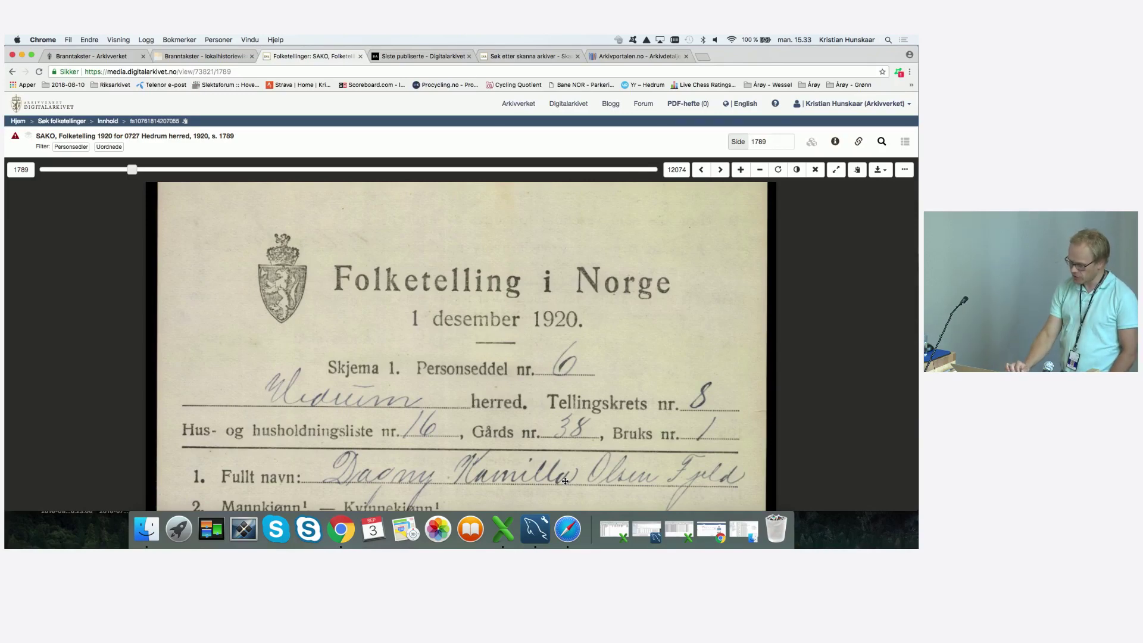
scroll(565, 481, down, 4)
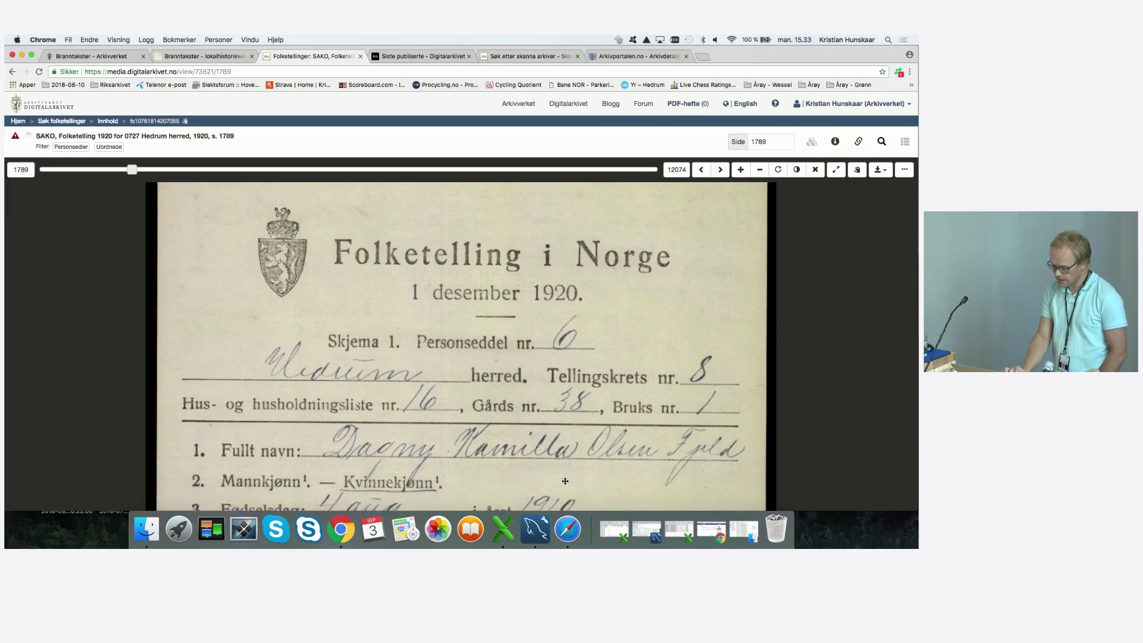
scroll(565, 481, down, 2)
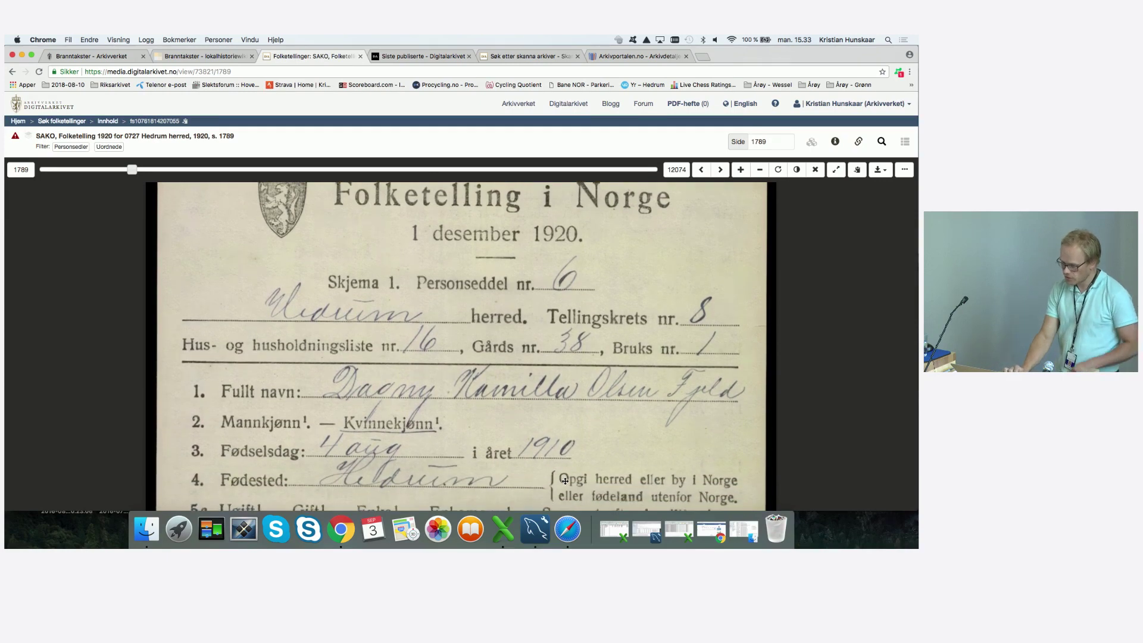
scroll(565, 481, down, 7)
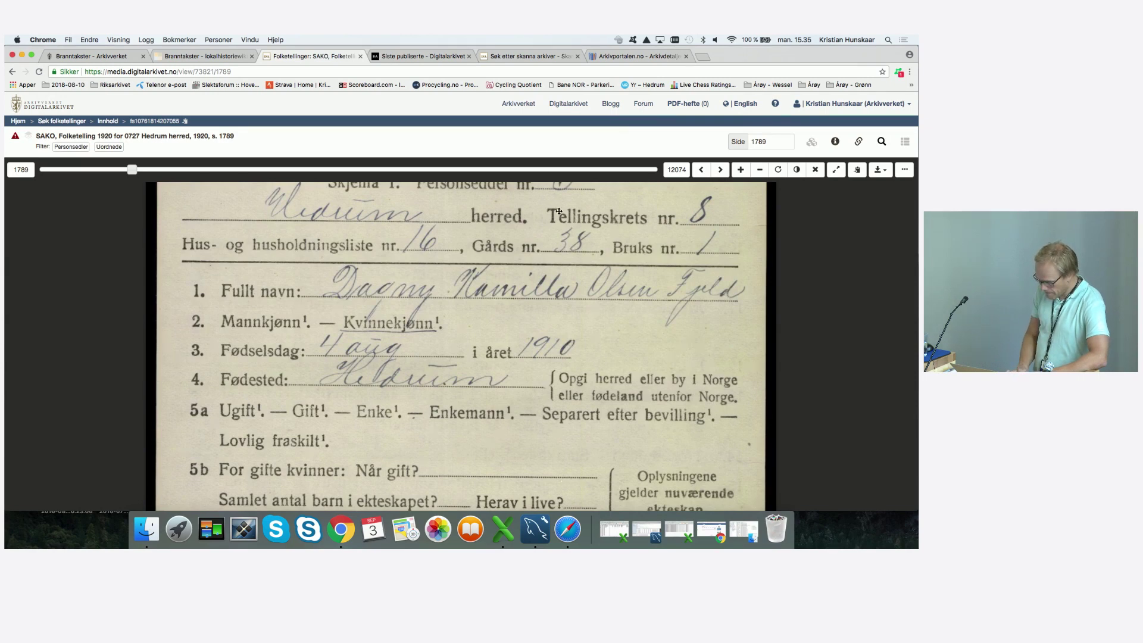
From the latest published sources, list all births and baptisms in Ministerialbok for Korgen prestegjeld 1891-1911 and open the first child's record
click(391, 57)
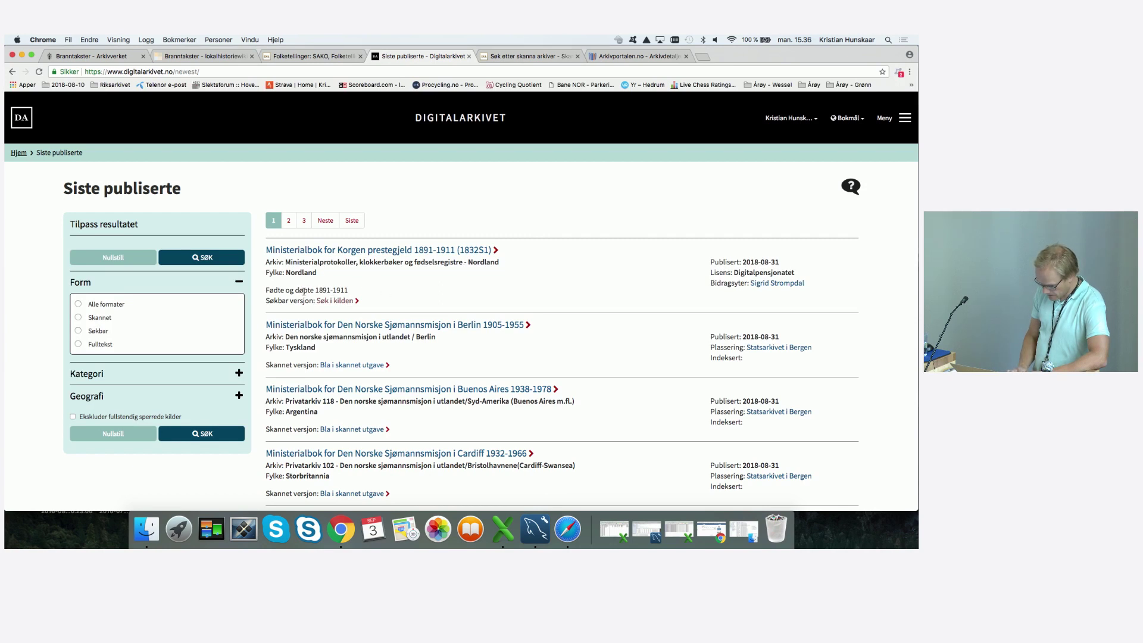
click(348, 301)
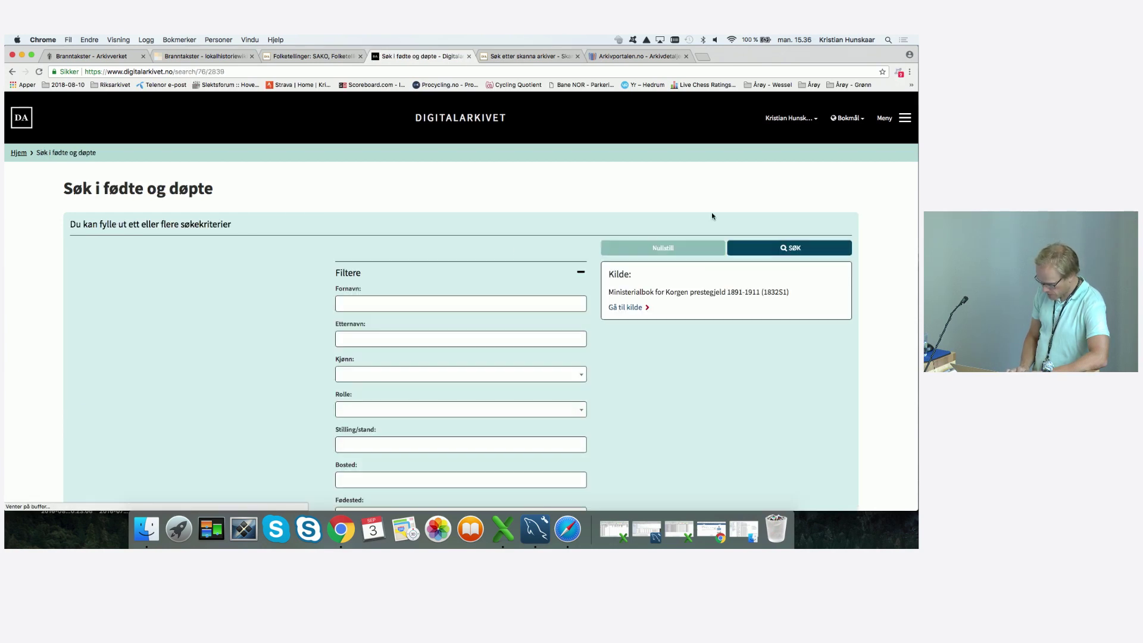
click(789, 247)
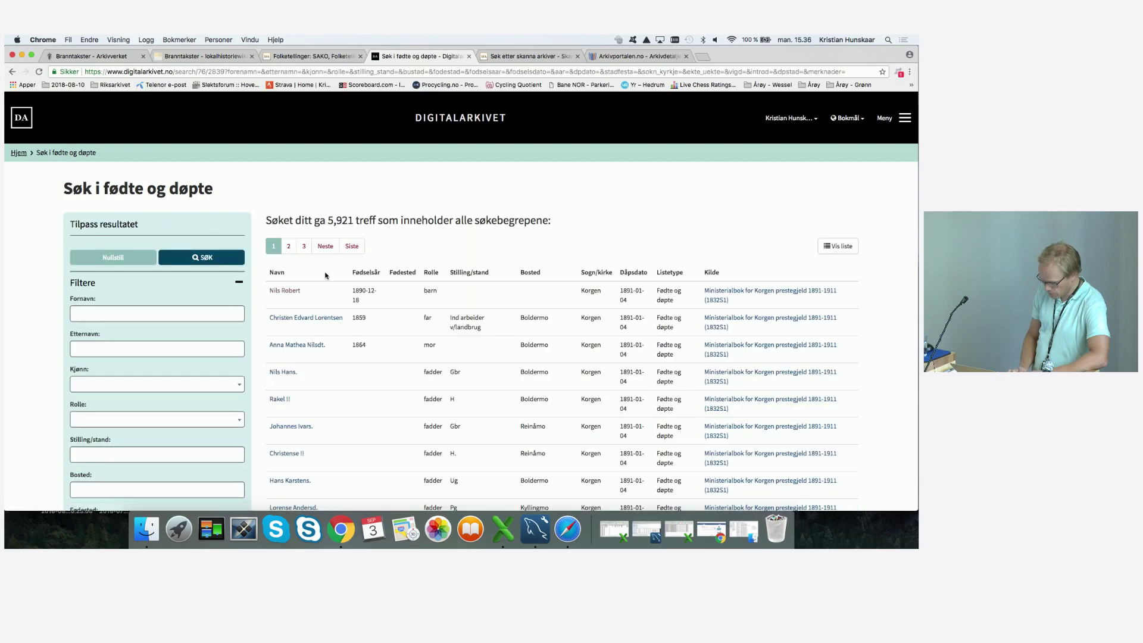
click(285, 291)
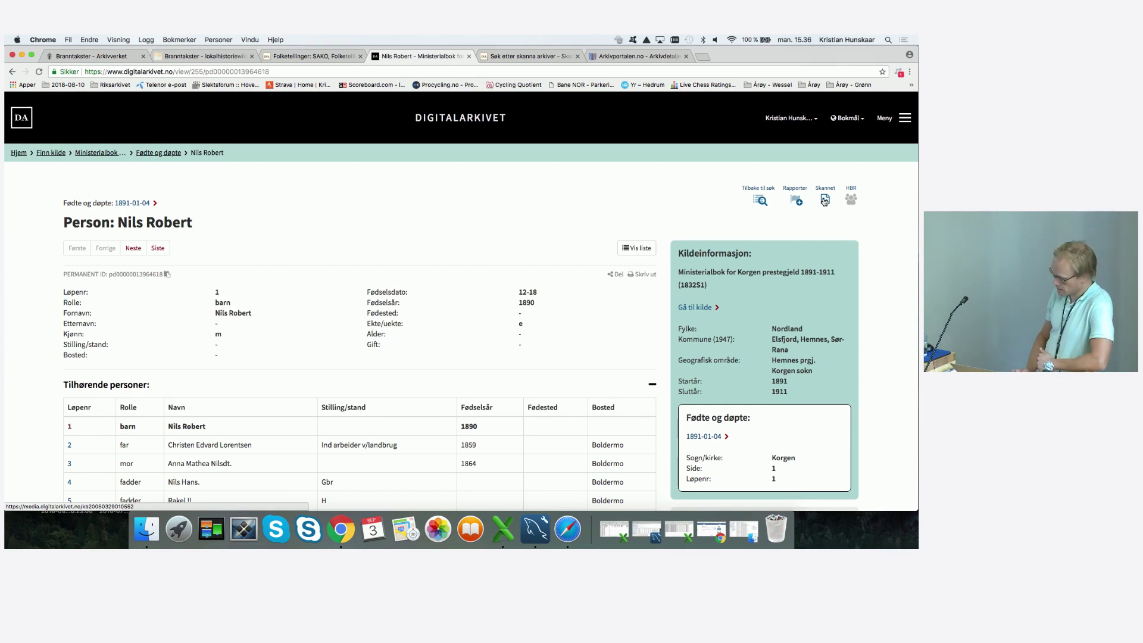
Open the scanned church book page linked to the child's record and enlarge the first baptism entries for 1891
click(825, 203)
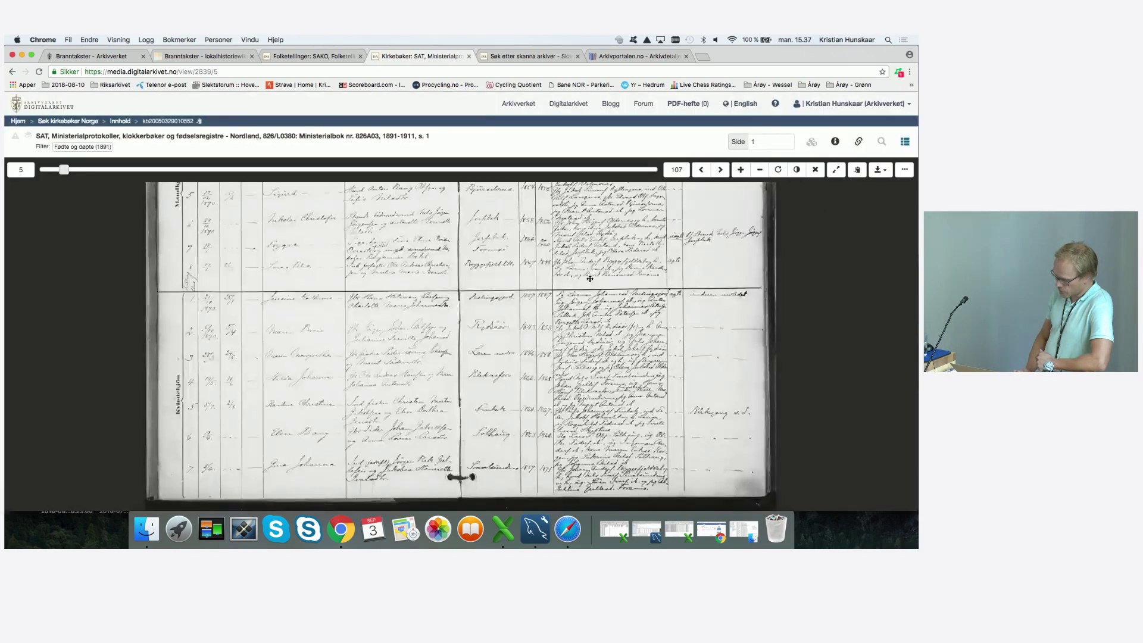
click(740, 170)
click(740, 170)
drag(393, 232, 447, 293)
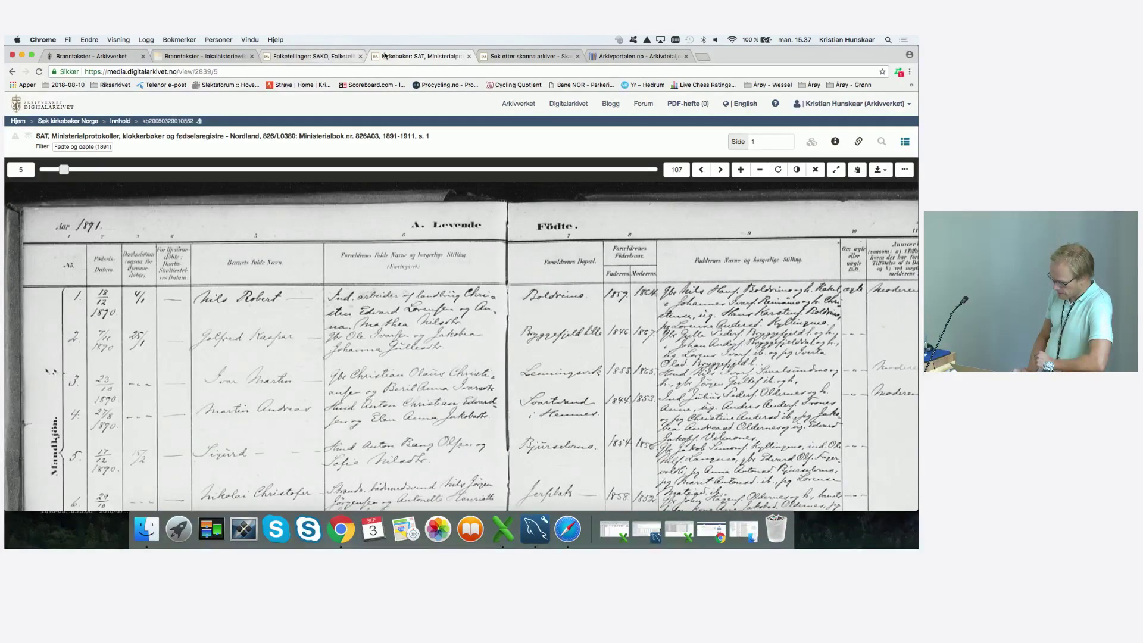
Return to the child's record, look through its details and open the contents page of the scanned Korgen church book
click(13, 72)
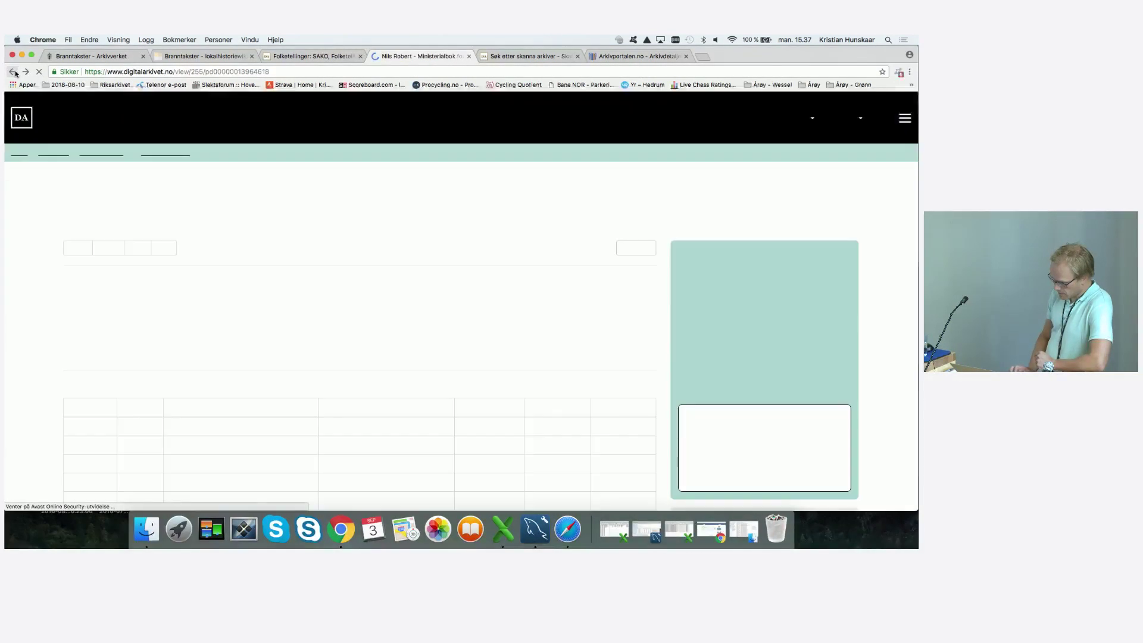
scroll(375, 269, down, 3)
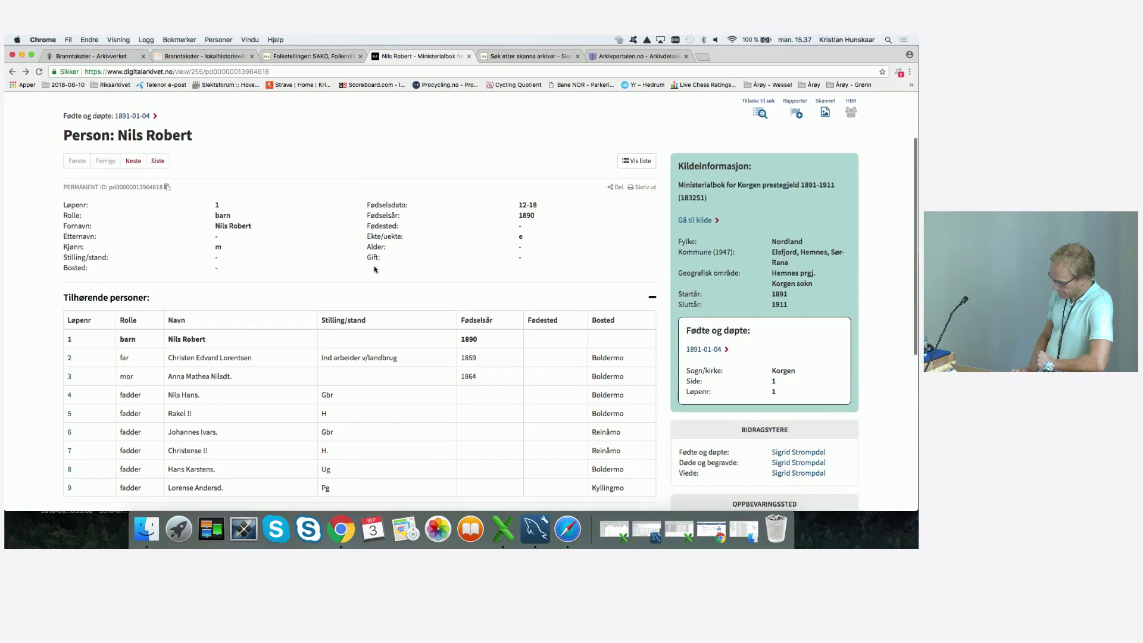
scroll(524, 248, up, 5)
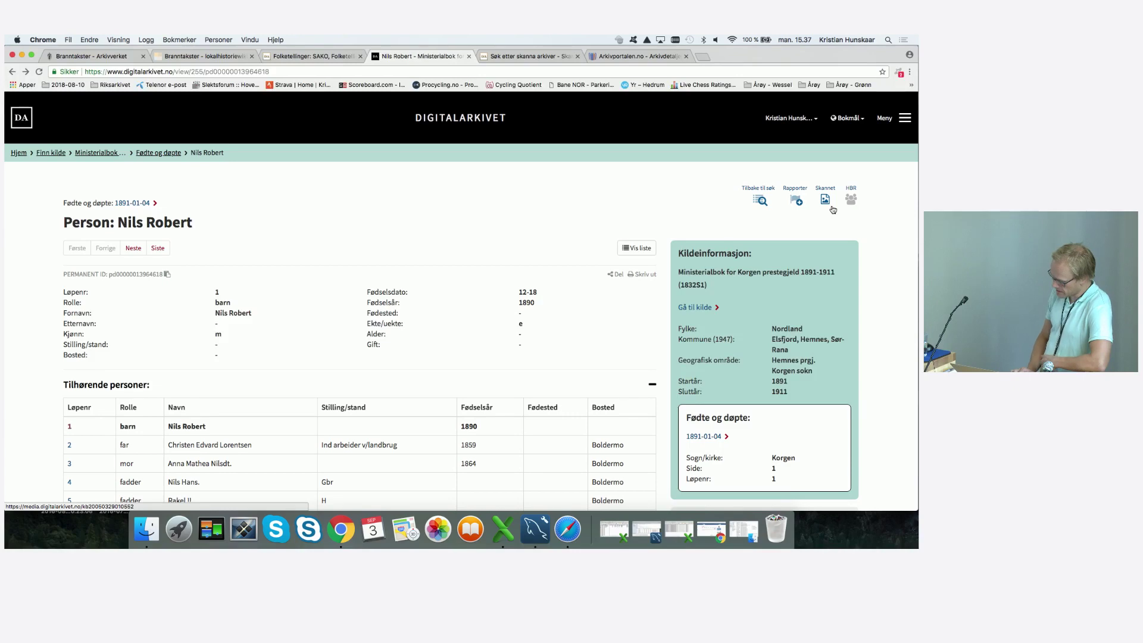
scroll(832, 209, down, 5)
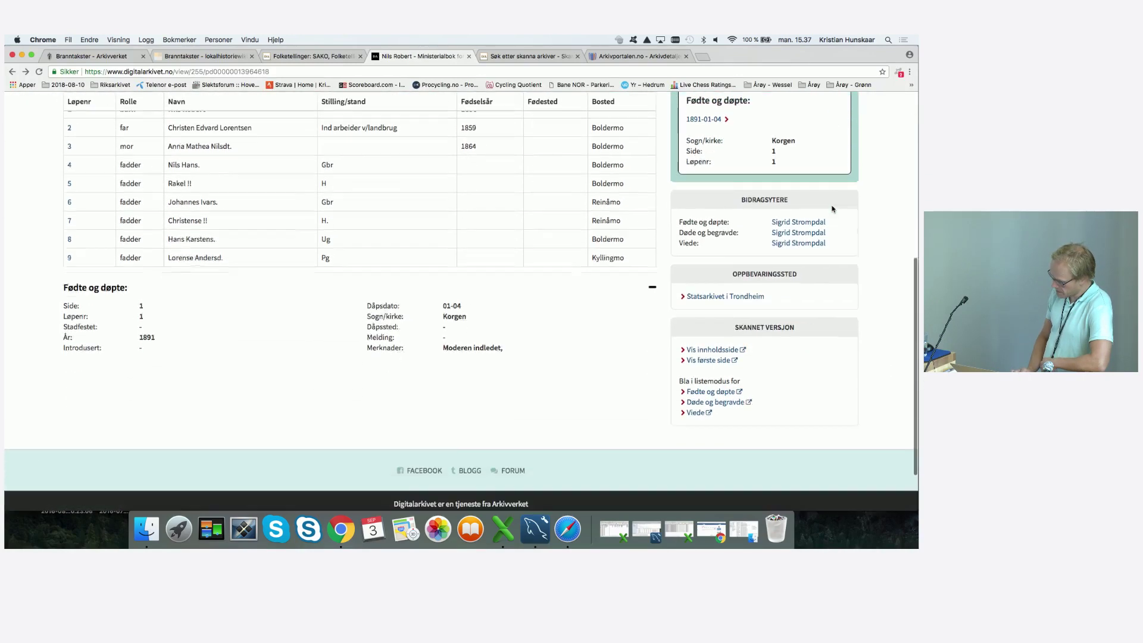
scroll(832, 209, down, 2)
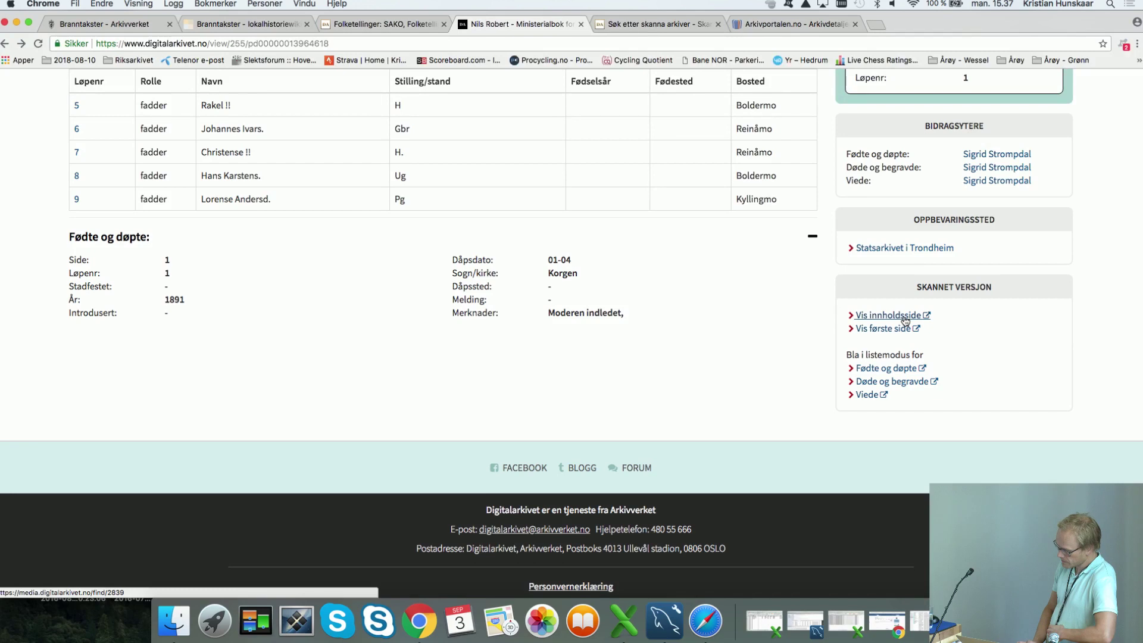
click(904, 316)
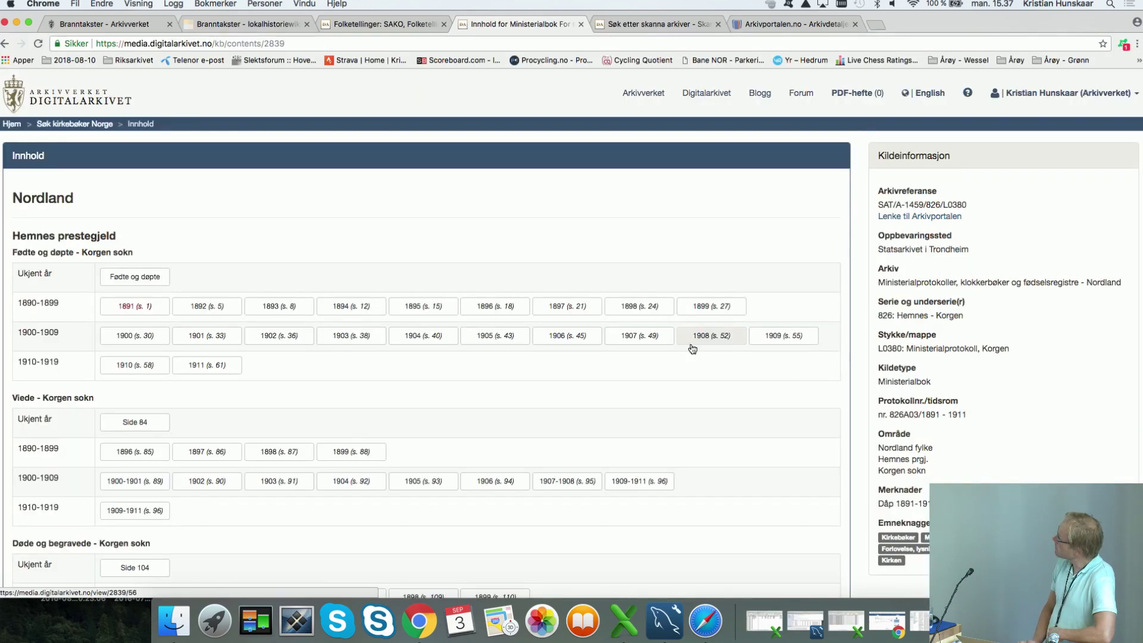
Go back from the church book's contents to the child's record and point out its link to the scanned page
right_click(7, 48)
click(9, 60)
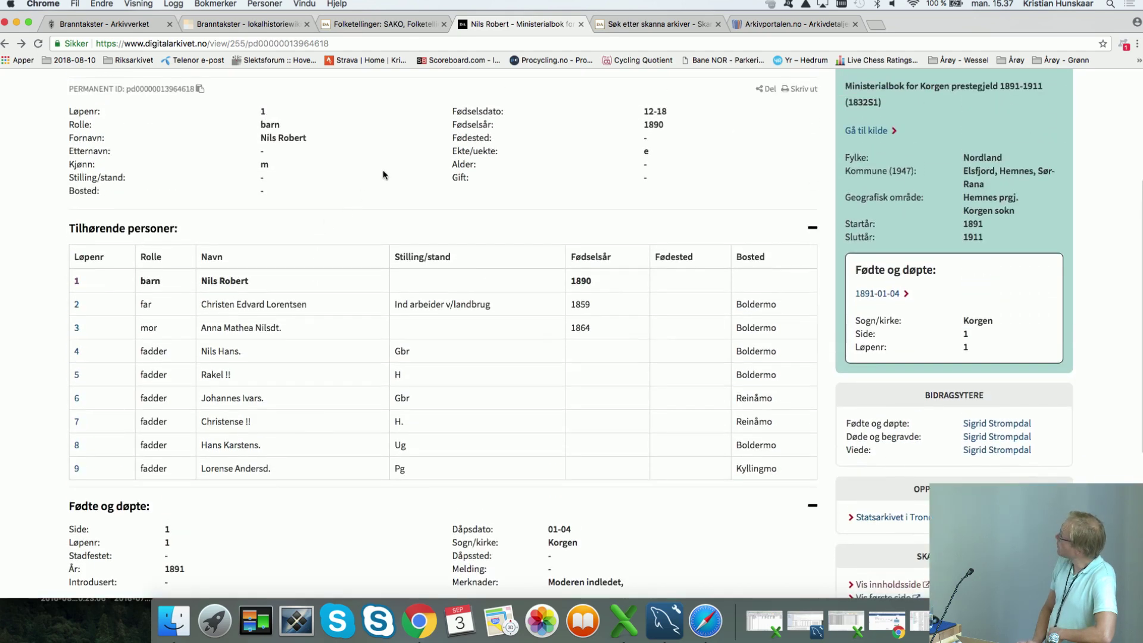
scroll(418, 203, up, 5)
scroll(418, 198, up, 3)
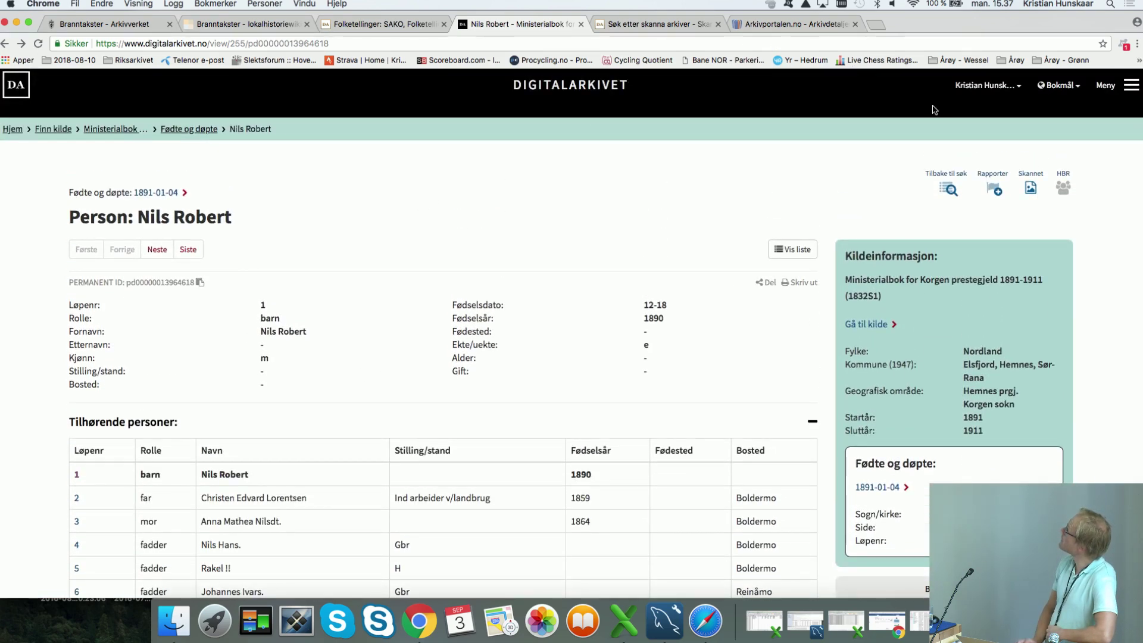
click(1030, 189)
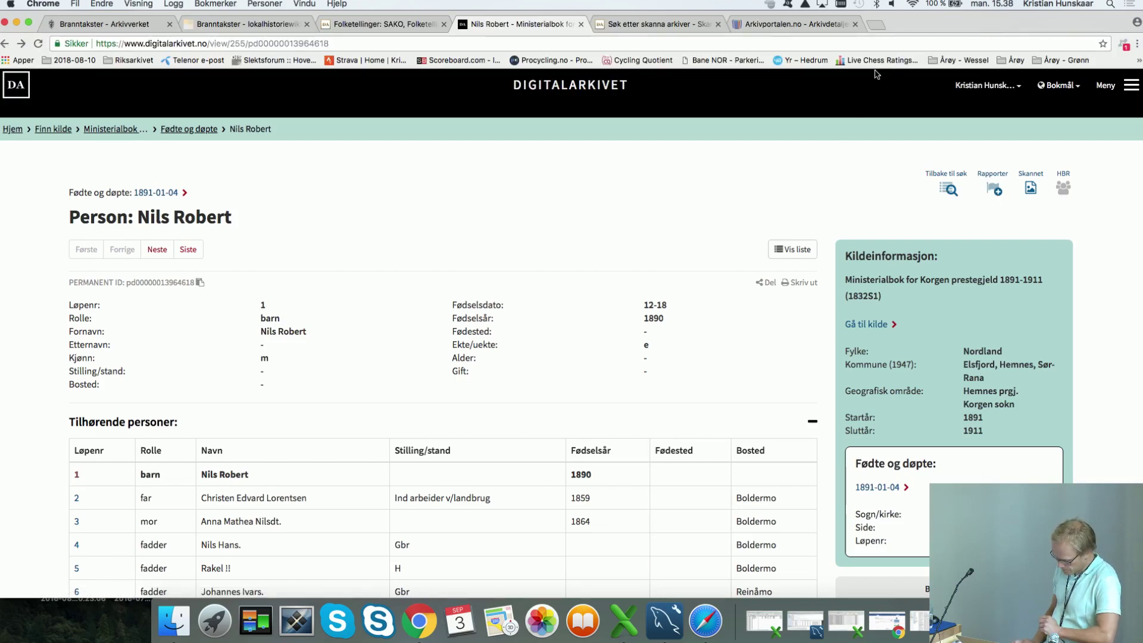
Return to the Digitalarkivet front page, search for a person by full name and open the match from Folketelling 1801 for 0707P Larvik prestegjeld
click(16, 86)
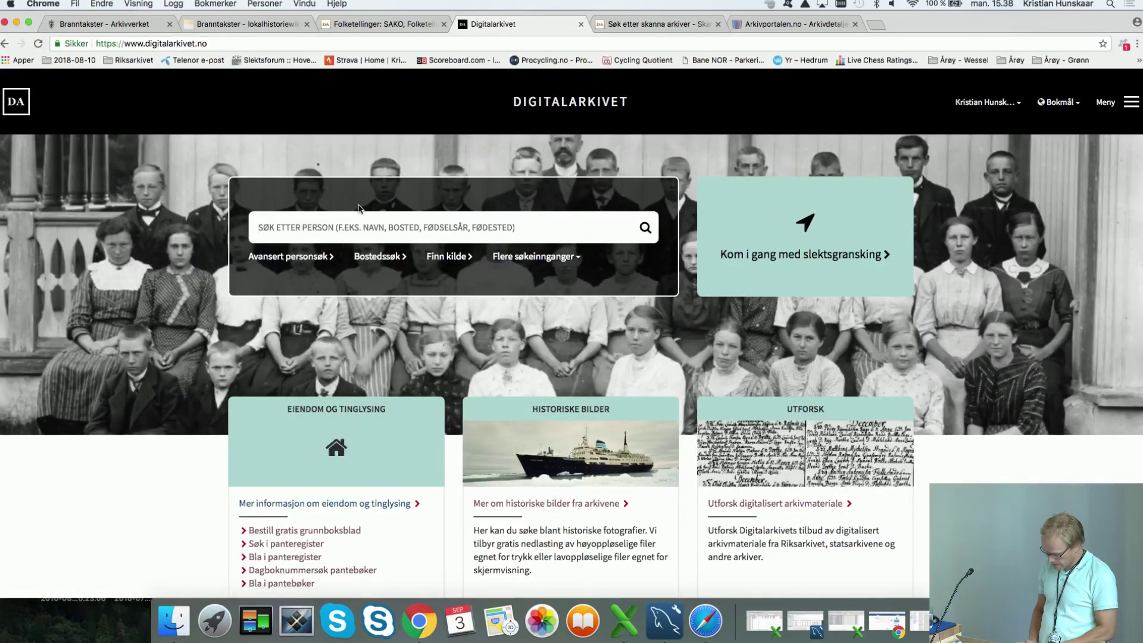
text(Daniel )
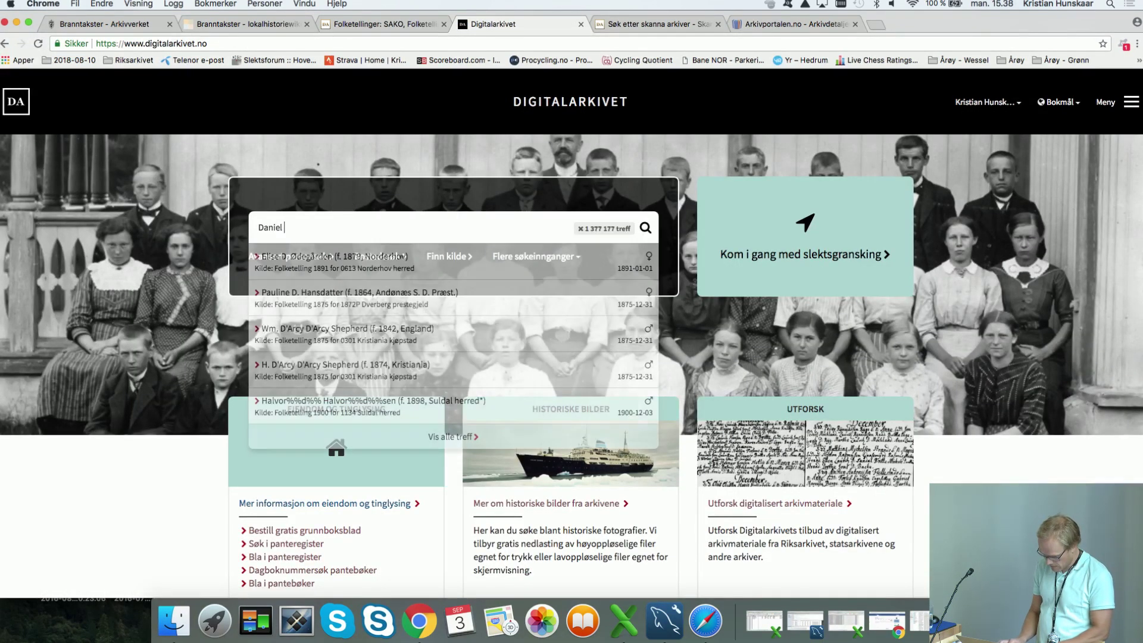
text(Tørresen)
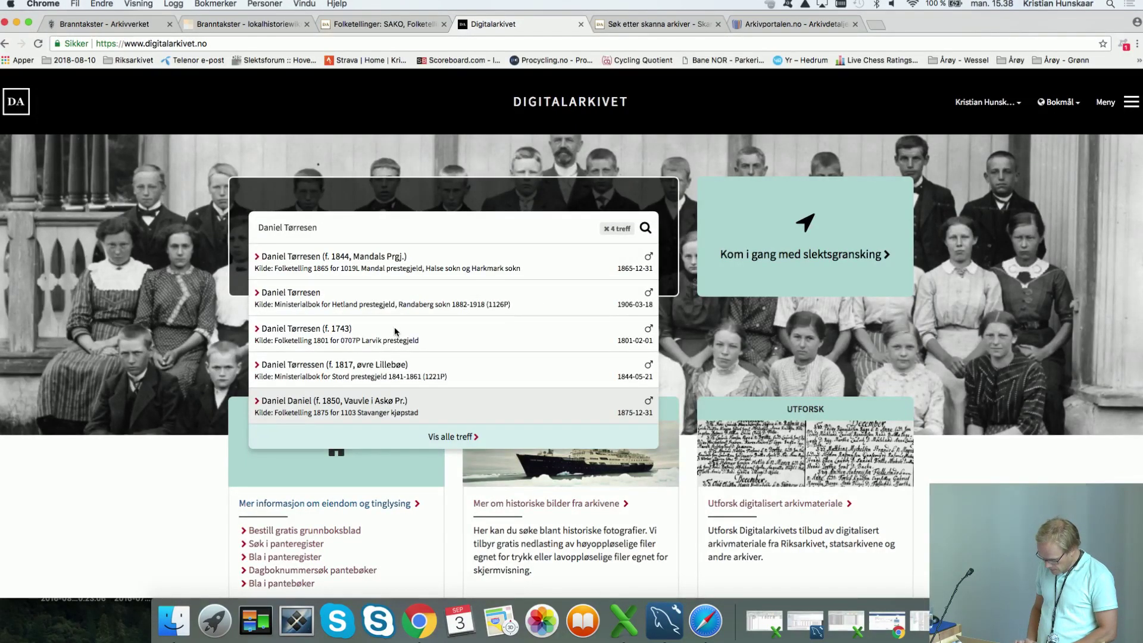
click(309, 329)
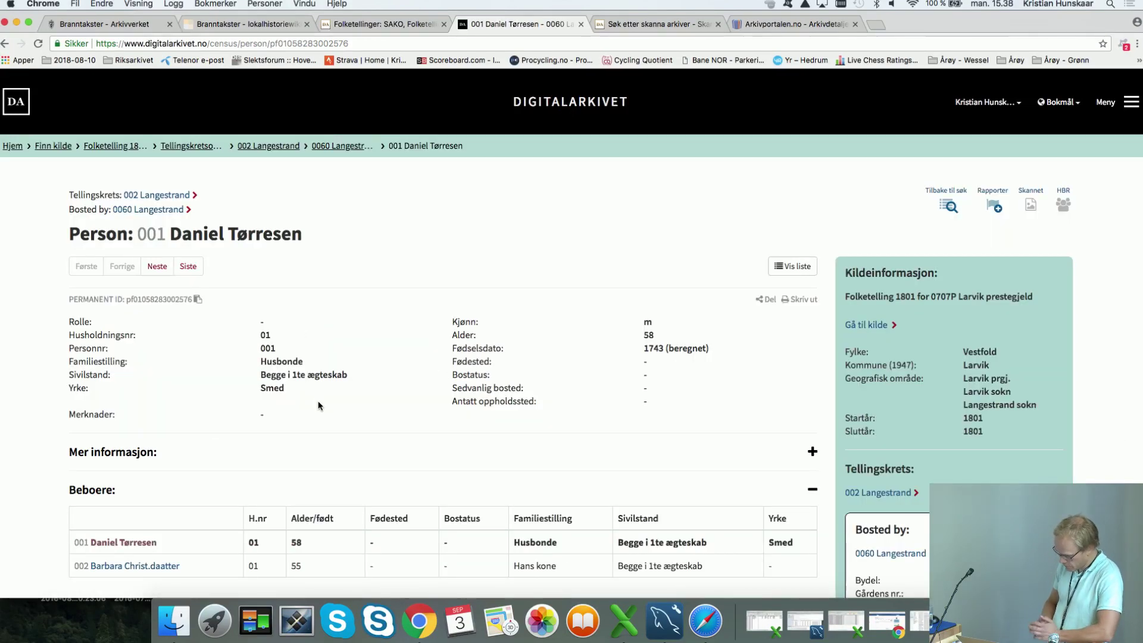
Find the scanned version in the 1801 census record, open its first page in a new tab and switch to that tab
scroll(318, 405, down, 2)
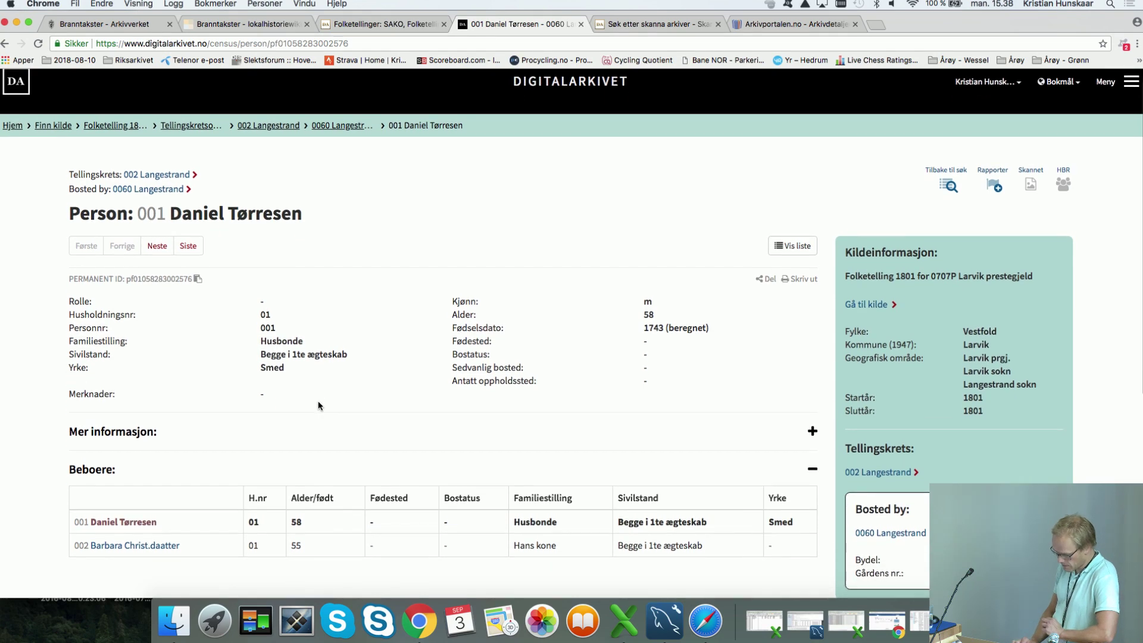
scroll(318, 401, down, 2)
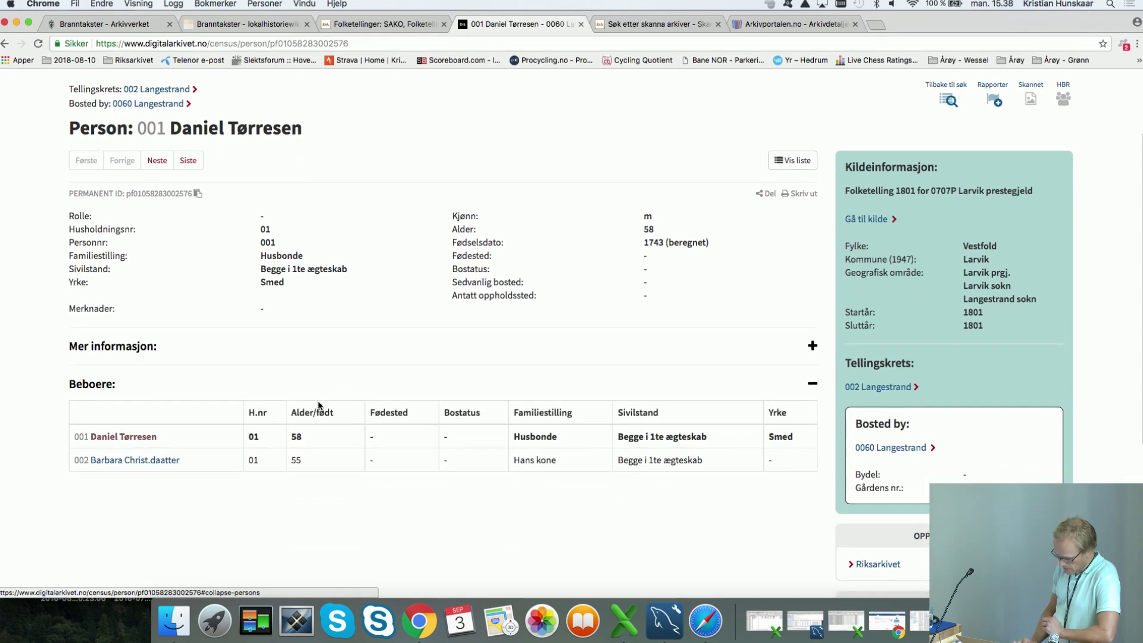
scroll(319, 404, down, 5)
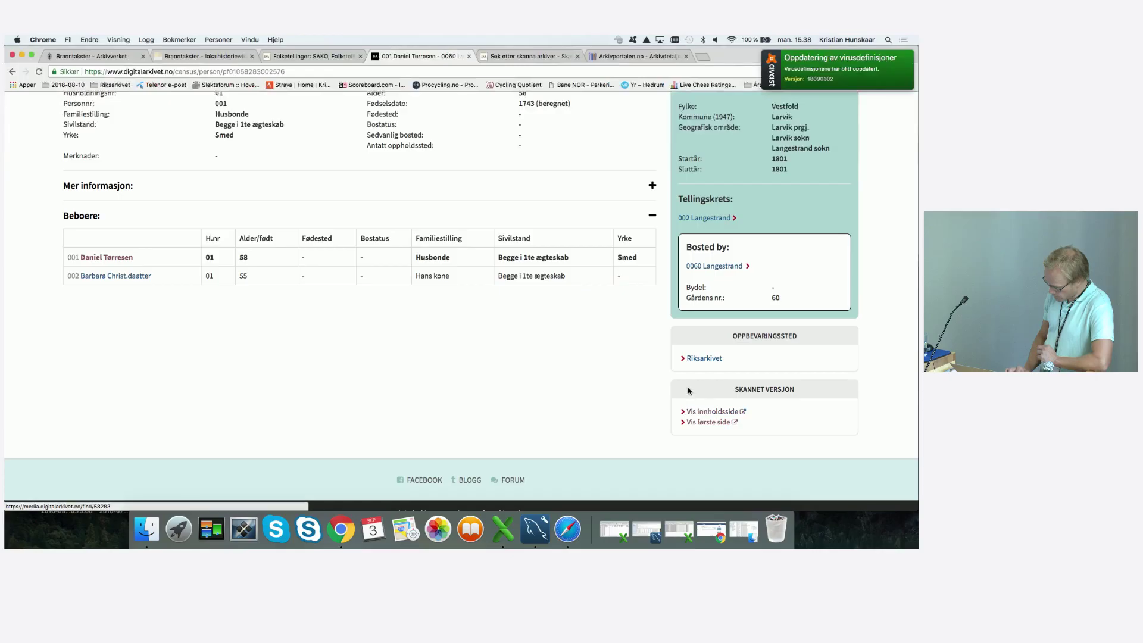
right_click(708, 422)
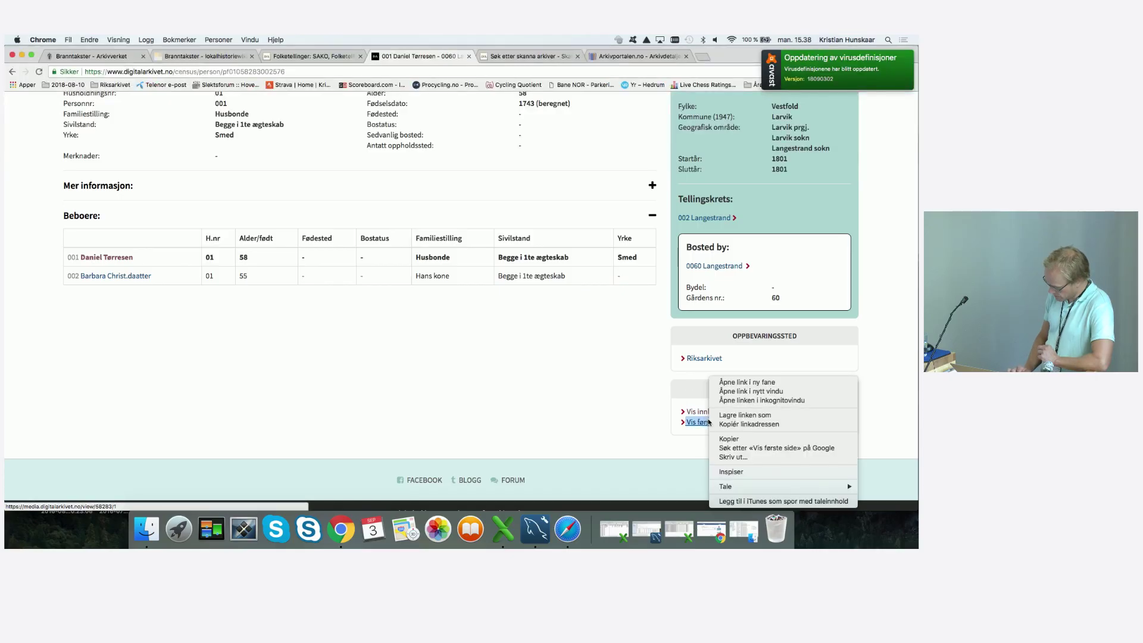
click(744, 382)
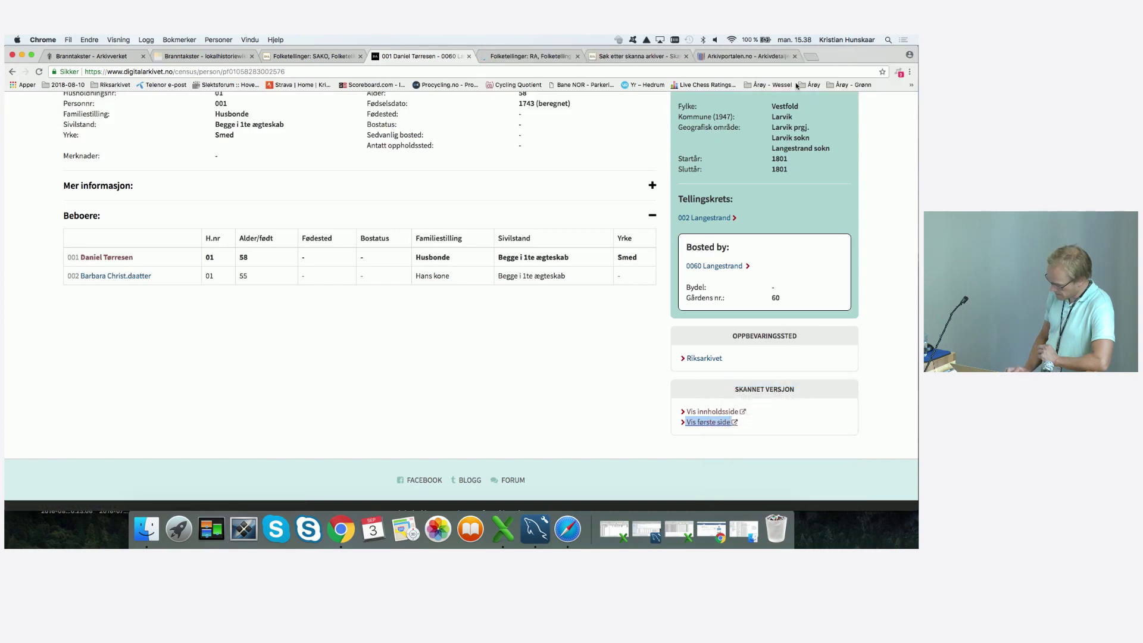
click(519, 56)
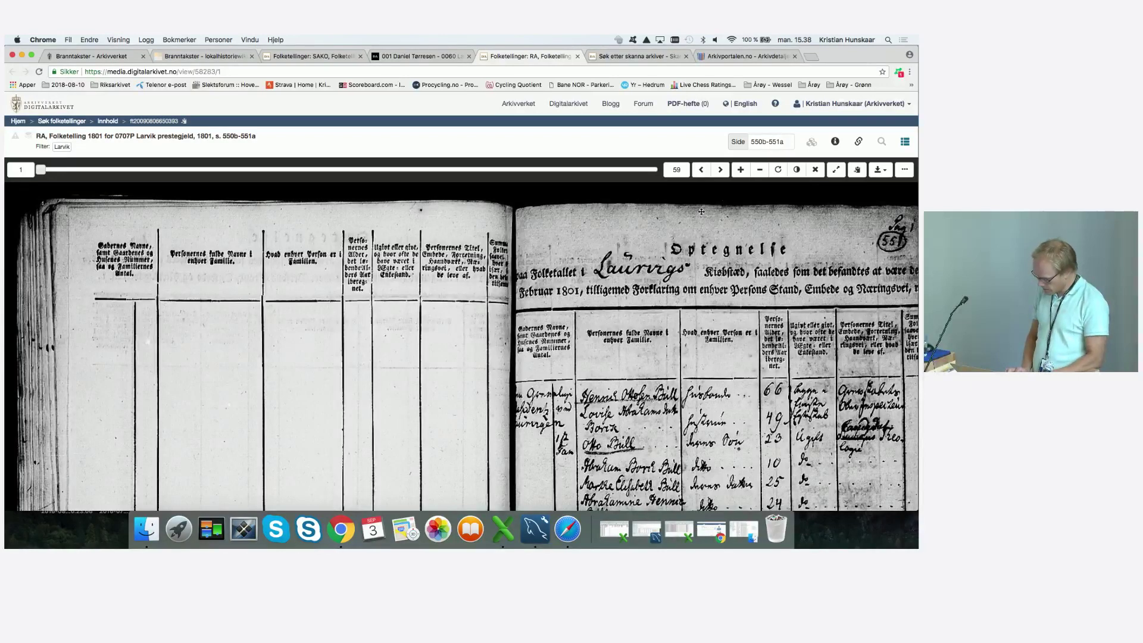
Go to page 602a of the scanned 1801 Larvik census and enlarge the entry for household 60 at Langestrand
click(747, 142)
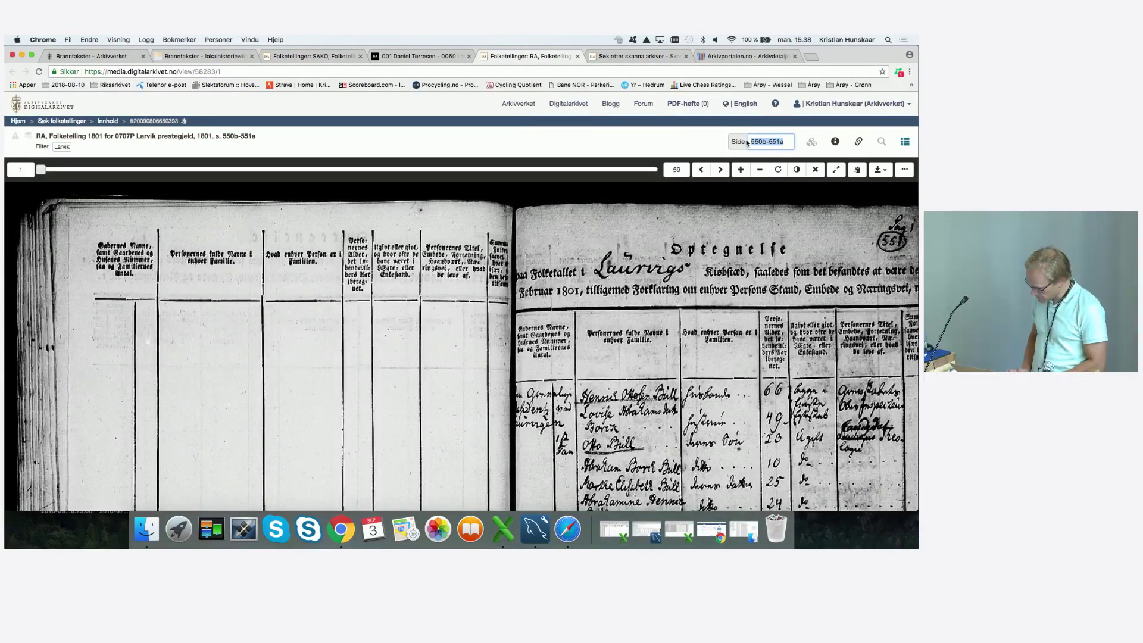
text(602a)
key(Return)
scroll(687, 356, down, 3)
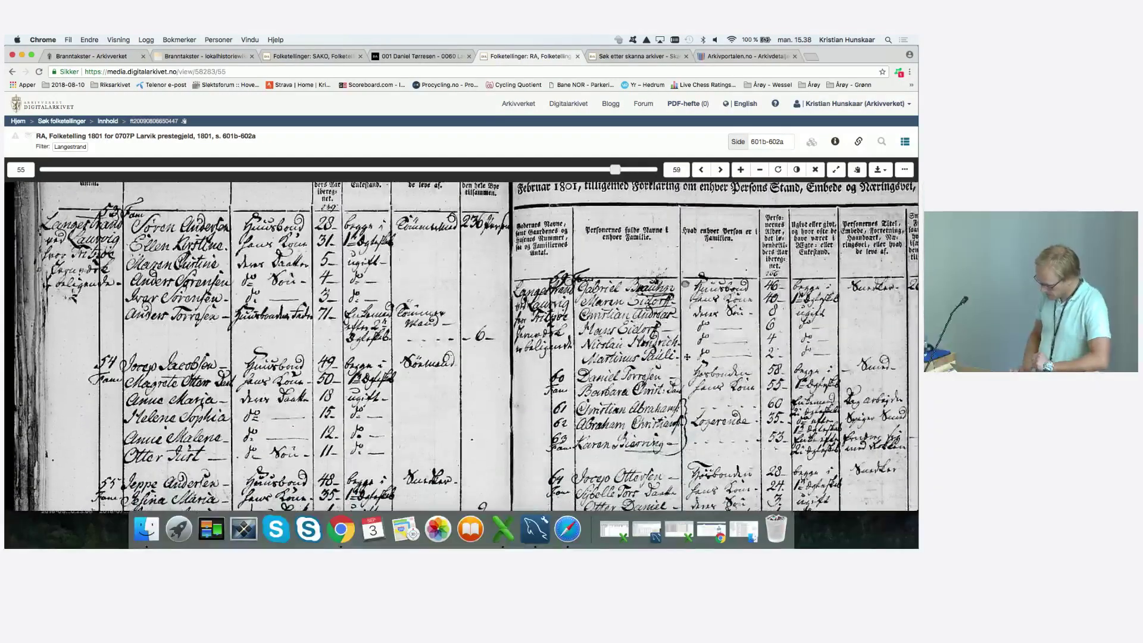
click(740, 170)
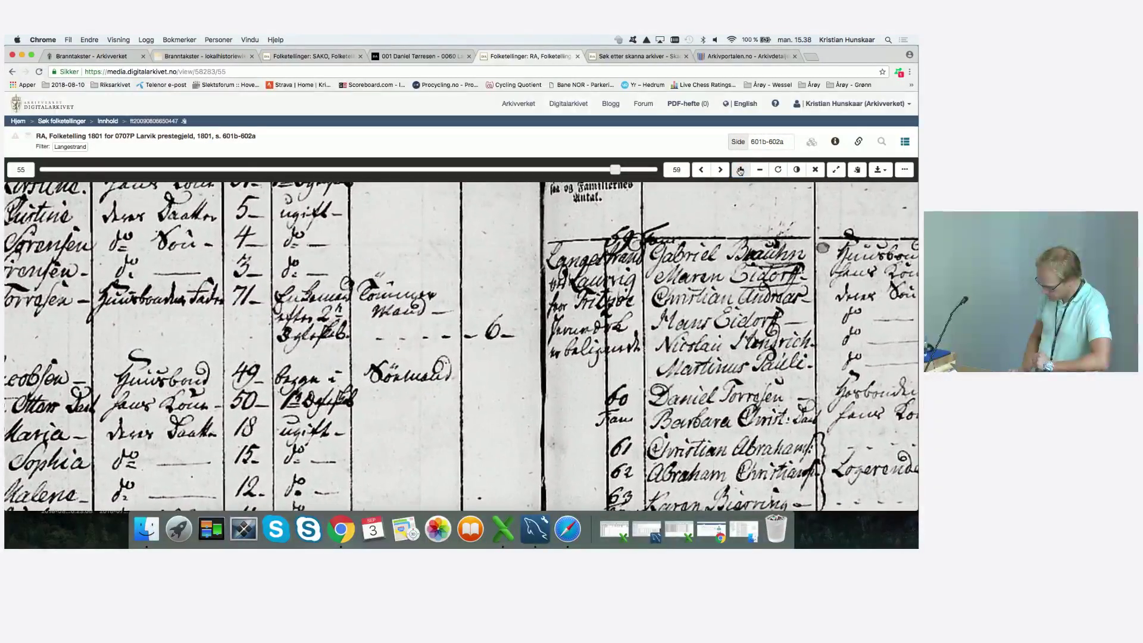
Check household 60 on the scanned page, return to the person's 1801 census record and start a Korreksjon report
scroll(754, 303, right, 10)
scroll(754, 302, down, 3)
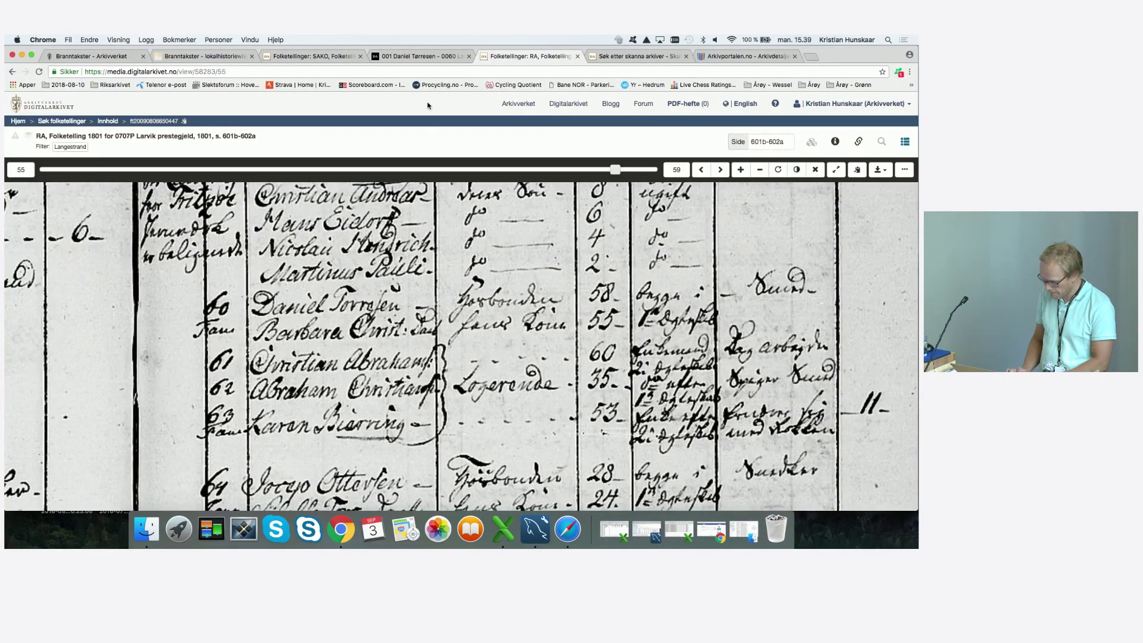
click(416, 57)
scroll(459, 285, up, 3)
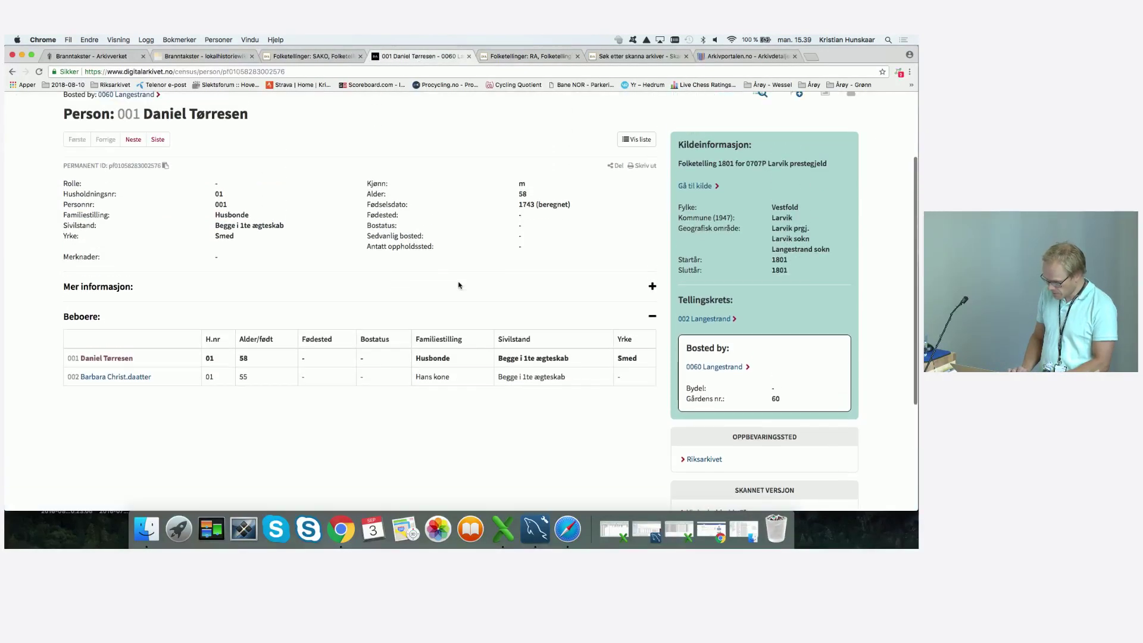
scroll(459, 285, up, 3)
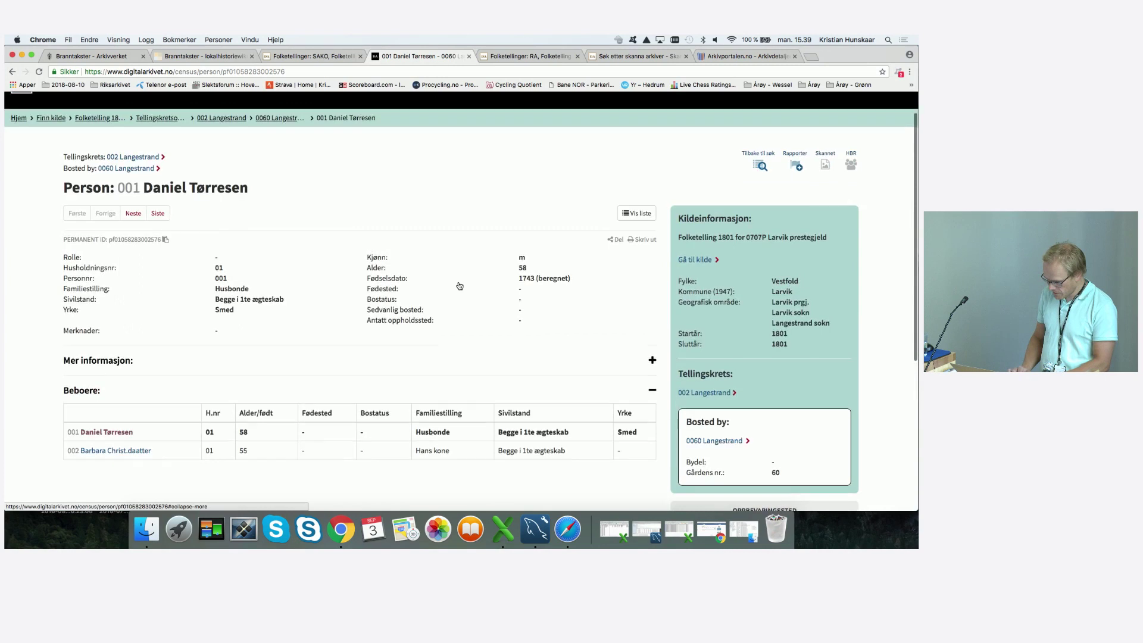
click(797, 168)
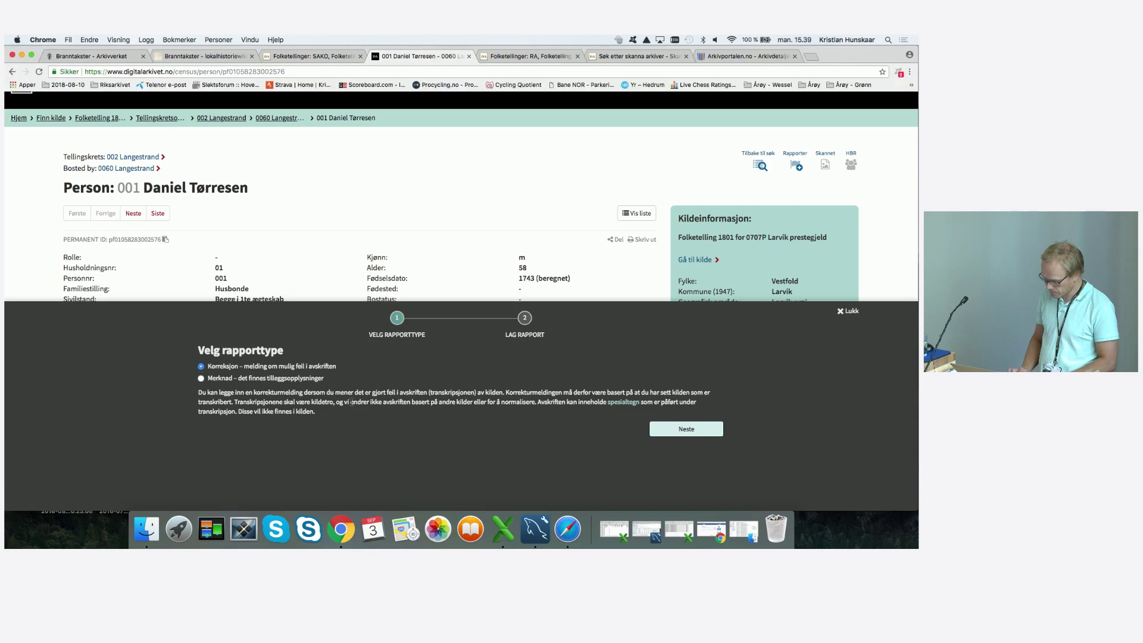
click(681, 430)
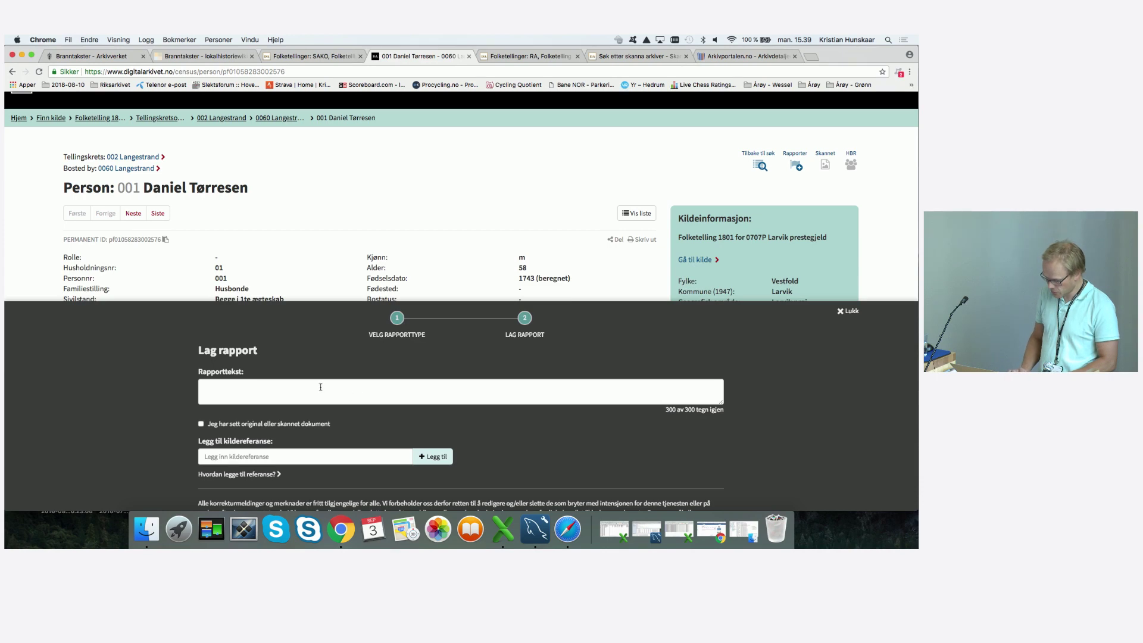
Write report text giving the correct spelling of the man's surname, and declare the original or scanned document as seen
text(Daniel heter "Torresen)
text(")
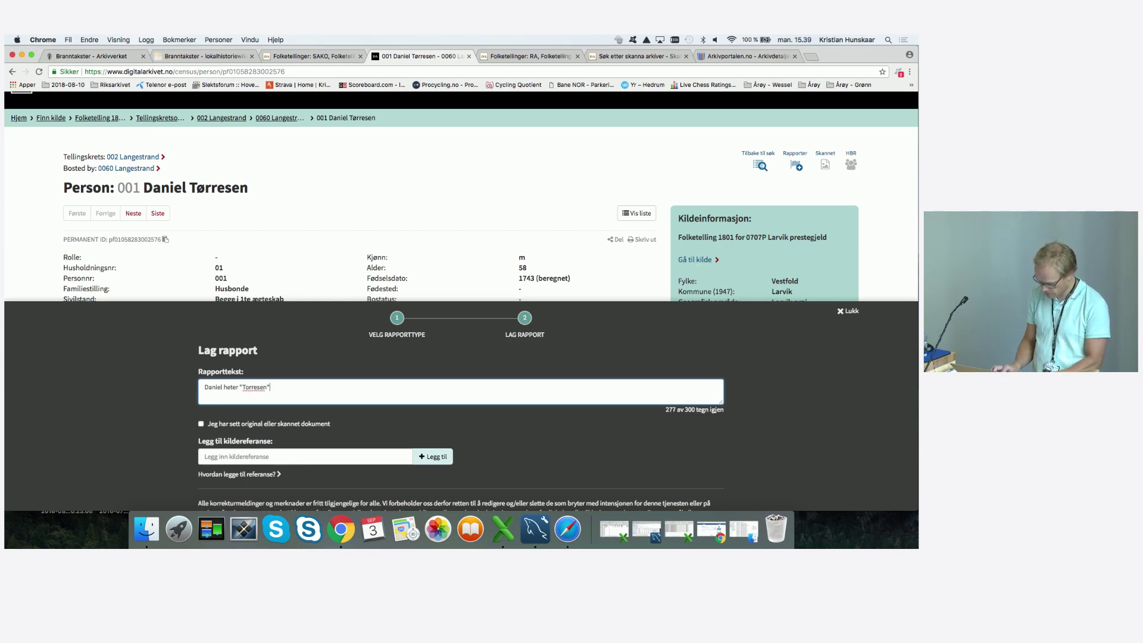
text( og ikke)
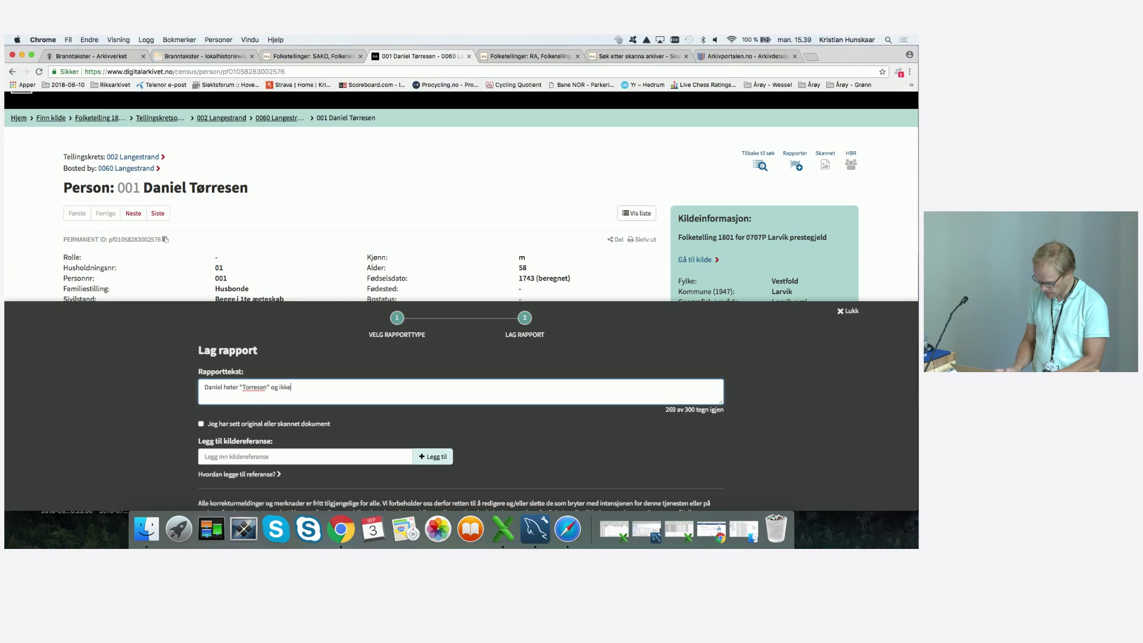
text( "Tørresen".)
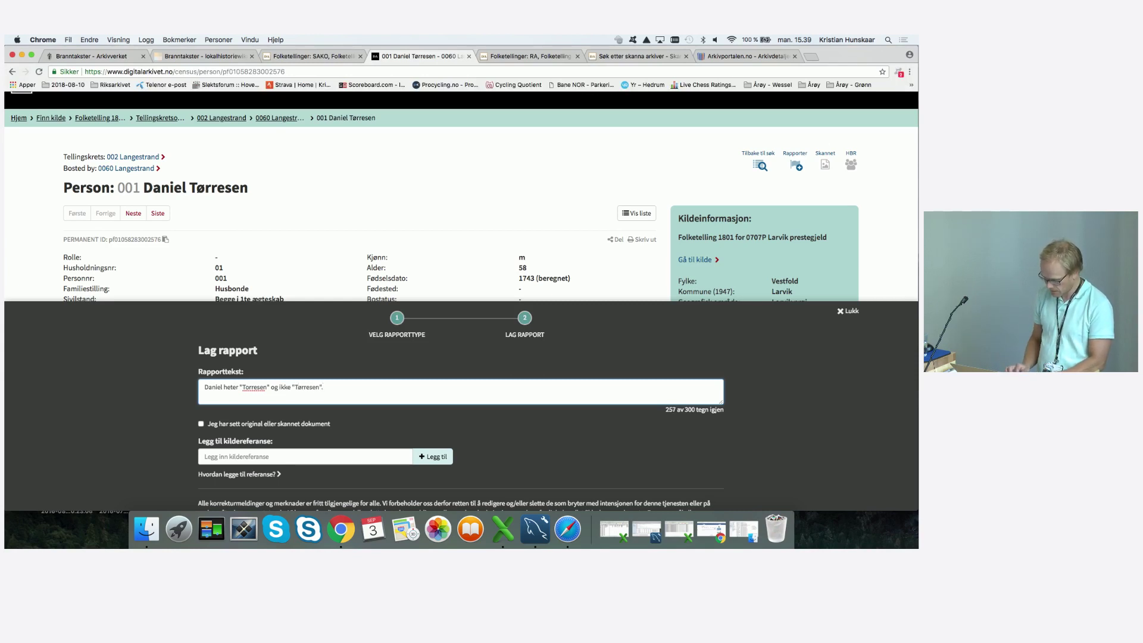
scroll(270, 429, down, 2)
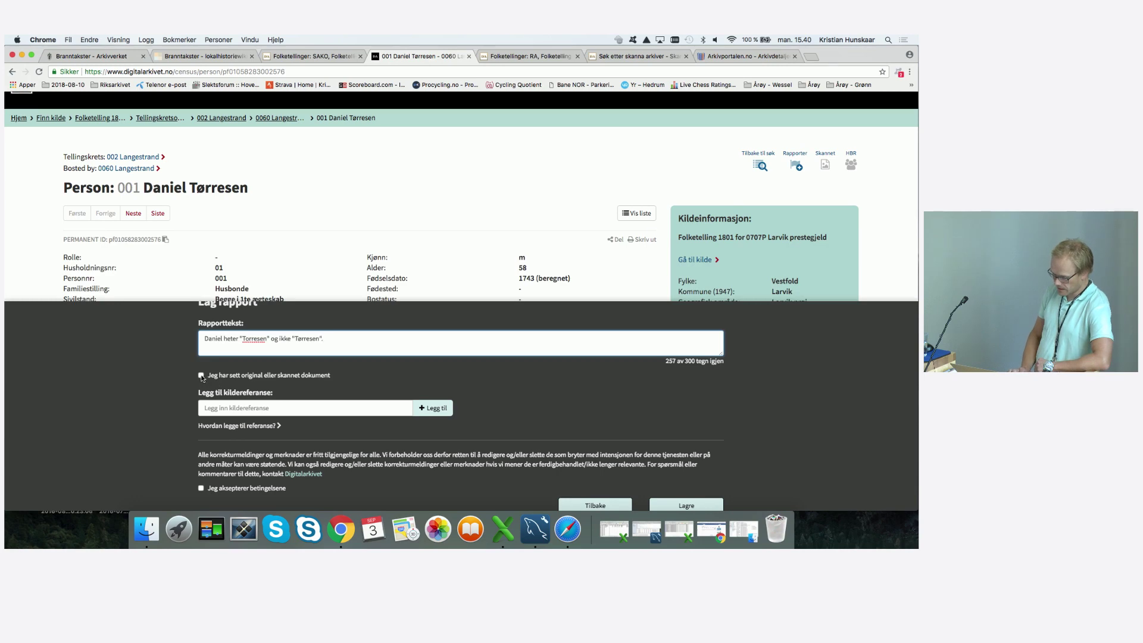
click(202, 377)
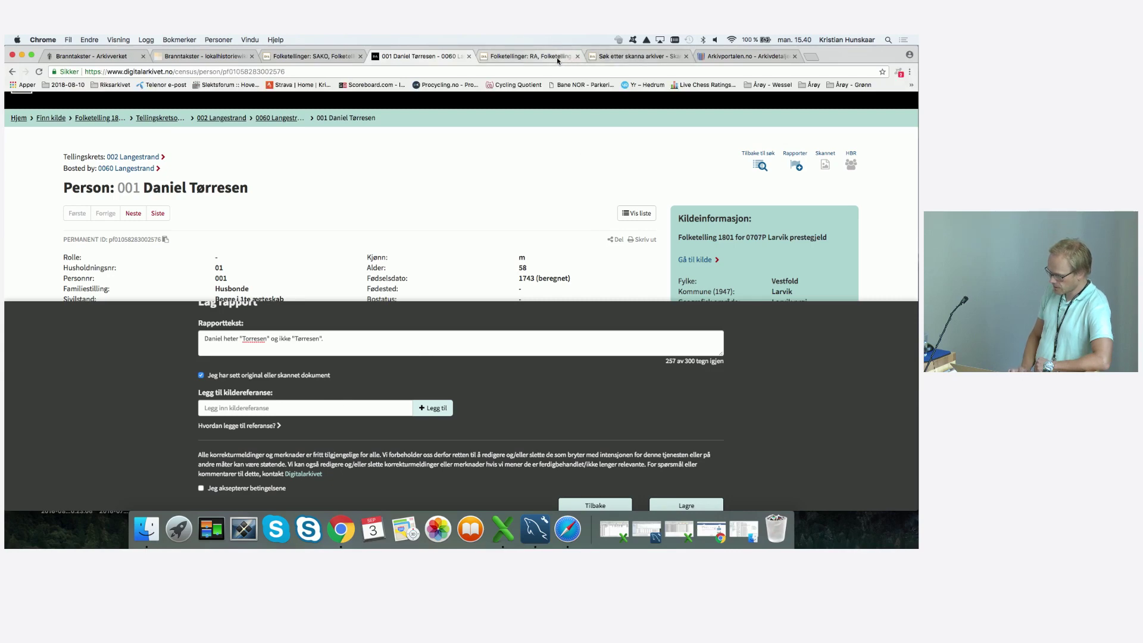
click(534, 60)
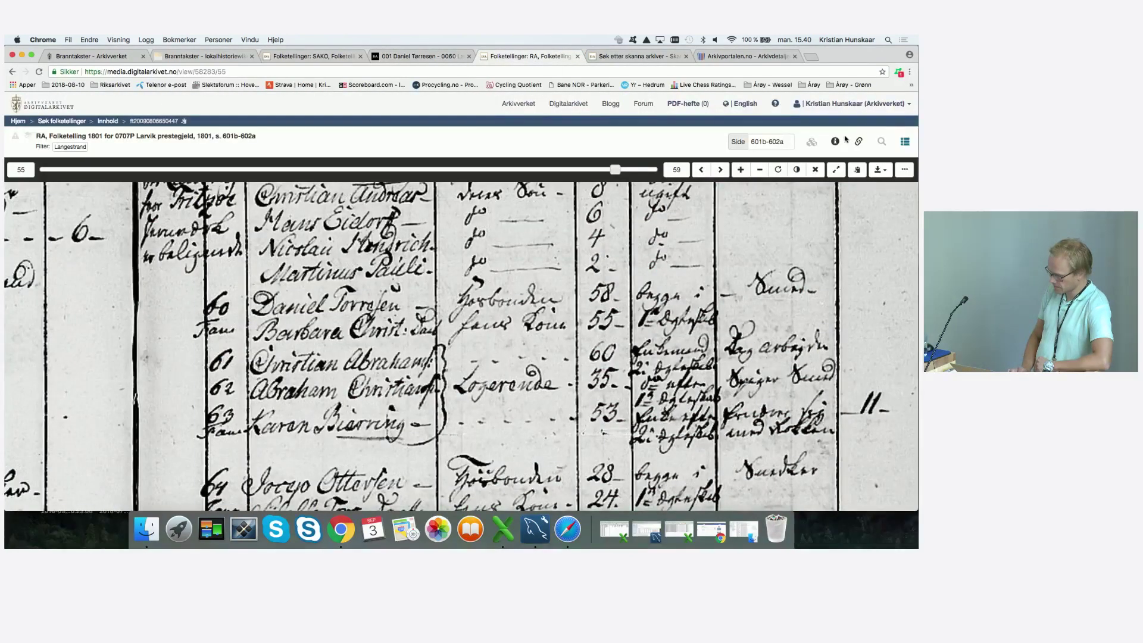
click(858, 142)
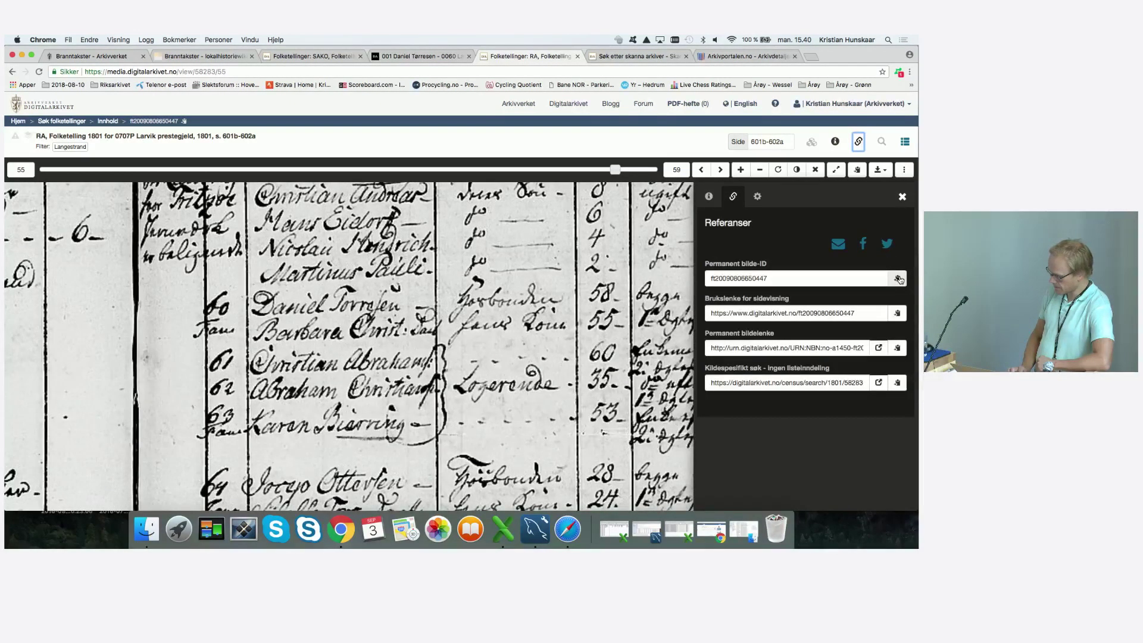
click(897, 279)
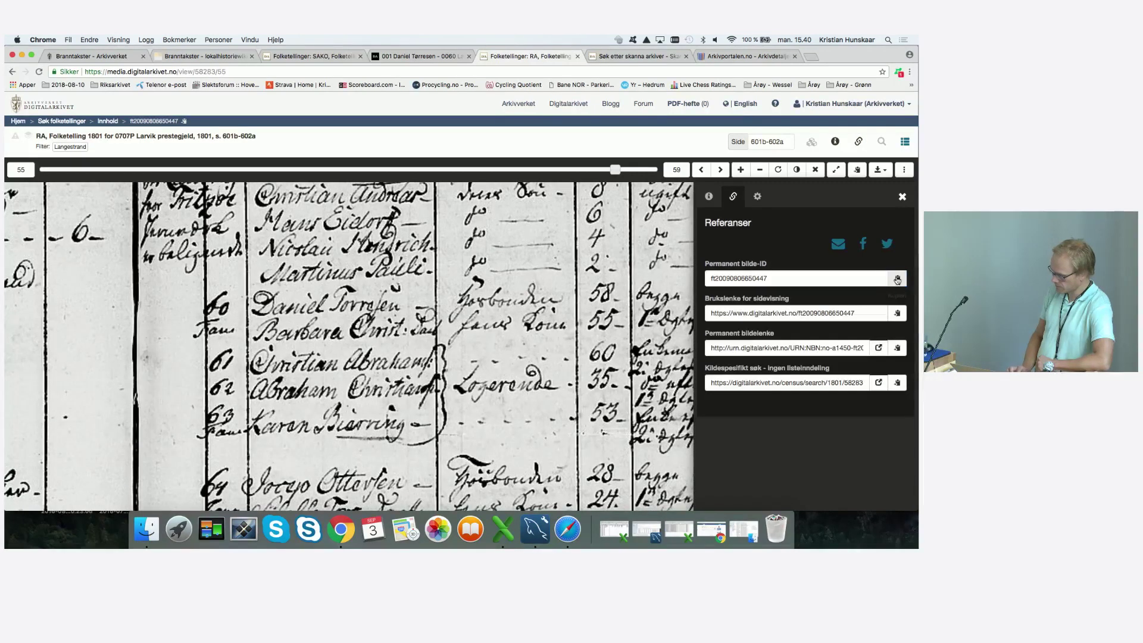
click(422, 56)
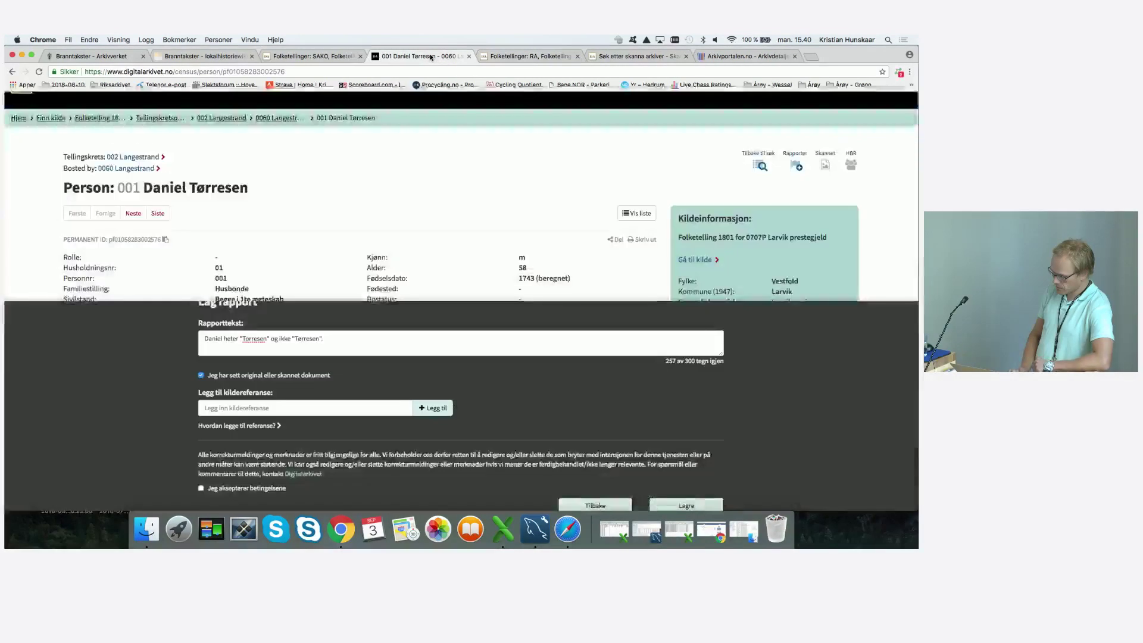
click(262, 402)
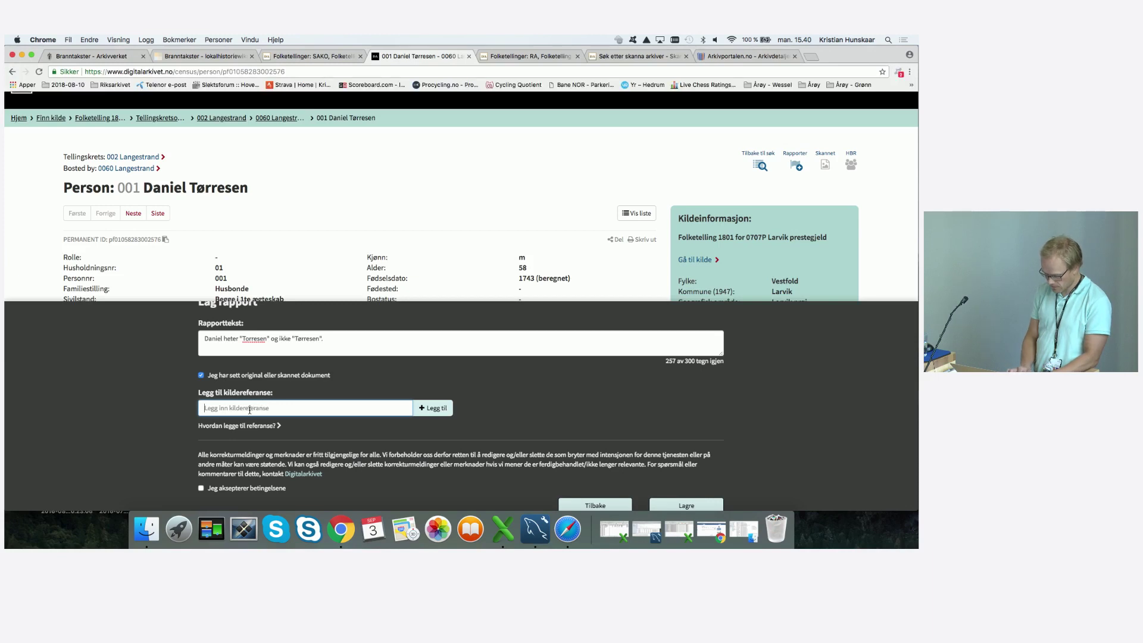
key(super+v)
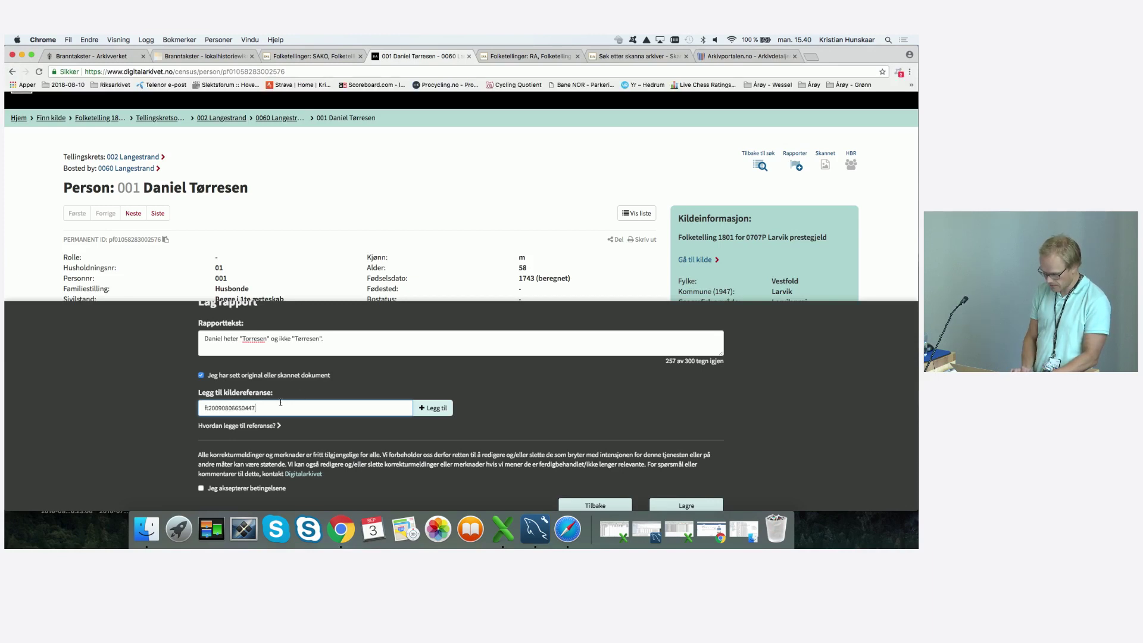
click(438, 408)
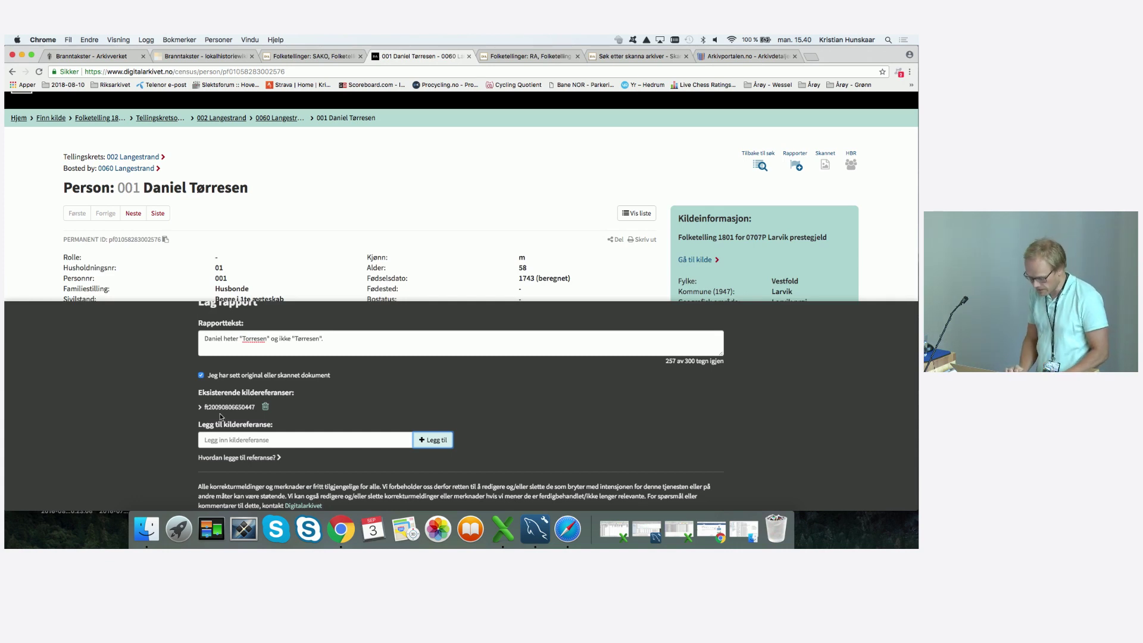
Accept the terms and save the correction report
scroll(220, 417, down, 2)
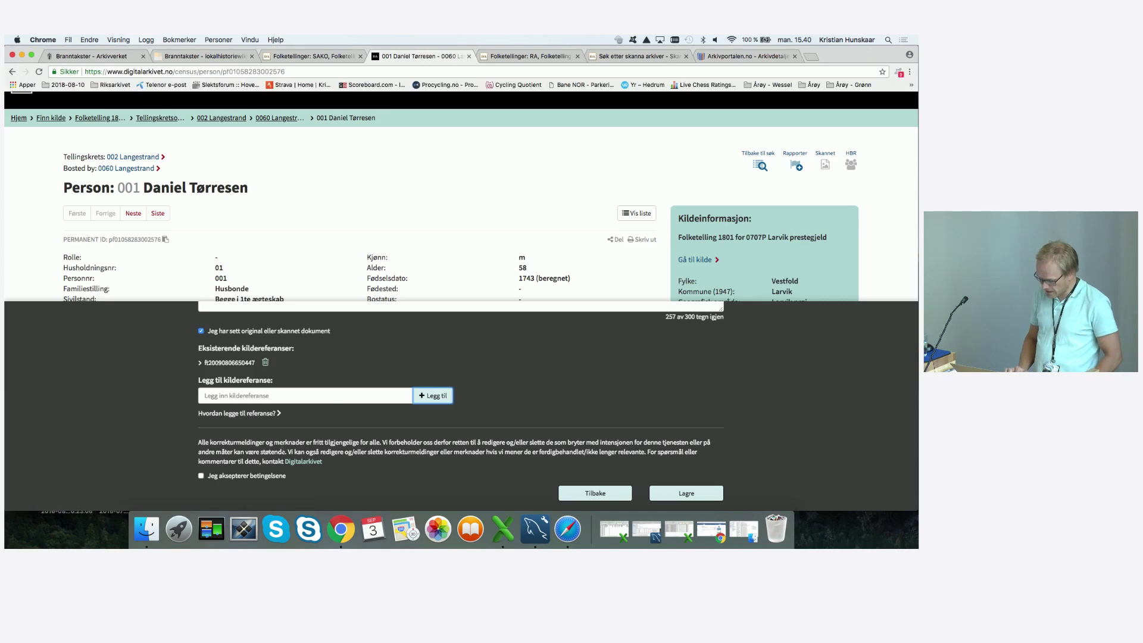
click(201, 476)
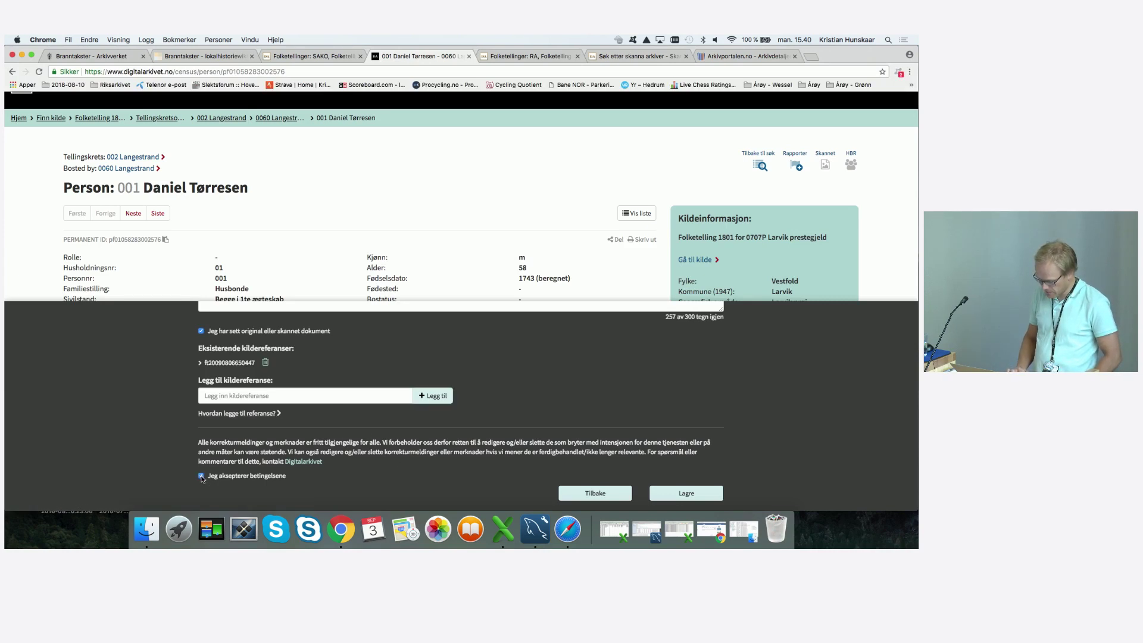
click(688, 494)
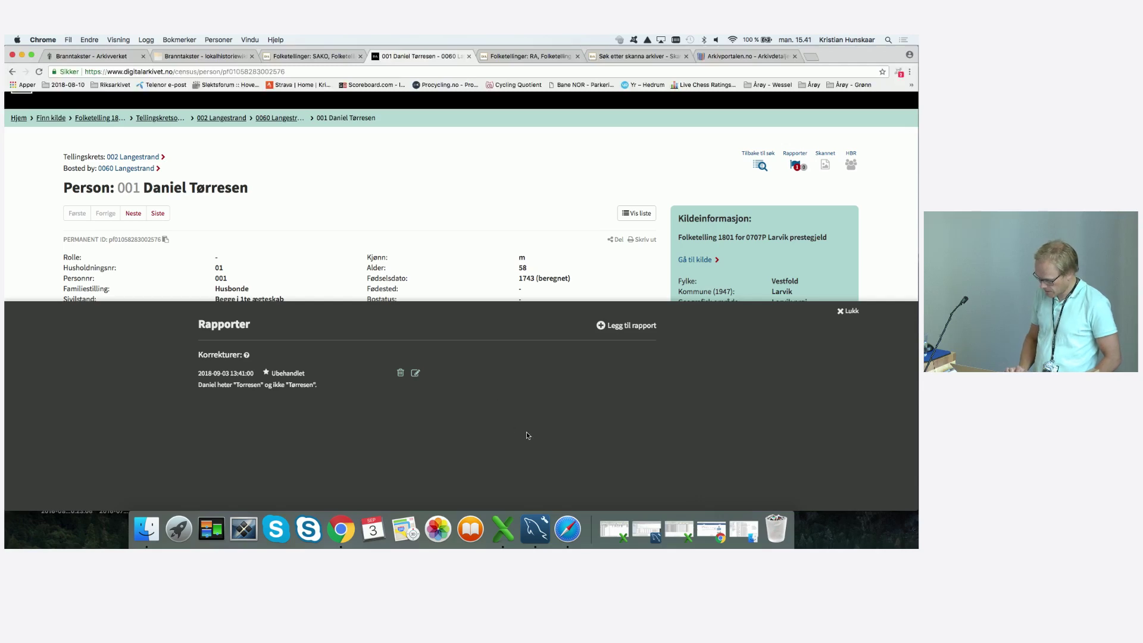
Reopen the reports attached to the person's census record to view the saved correction, and close them
click(797, 167)
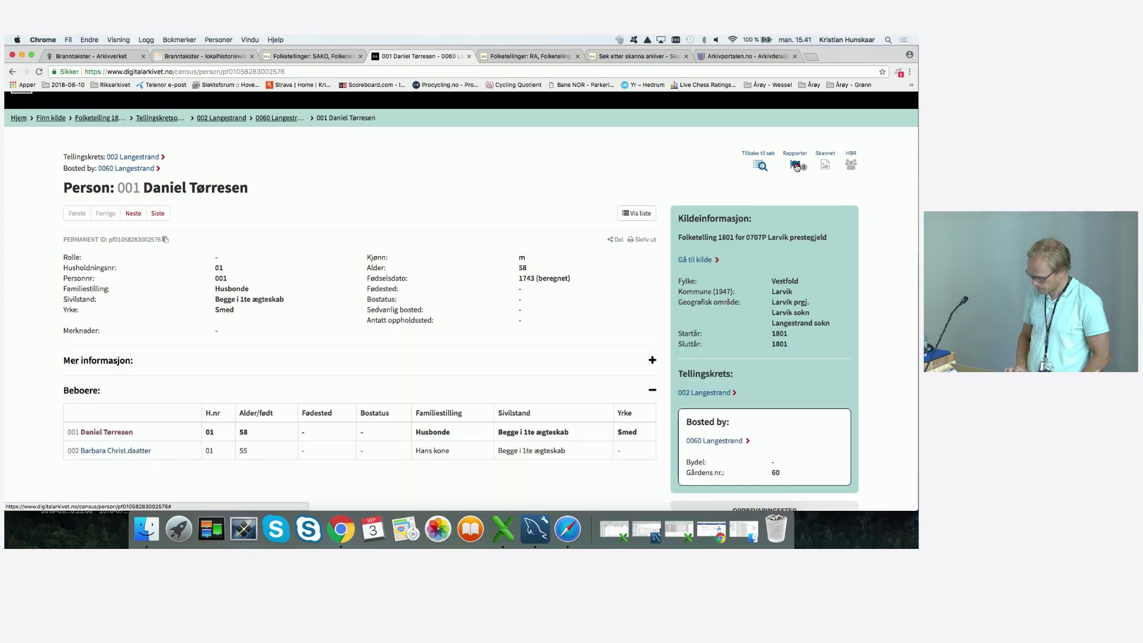
click(796, 167)
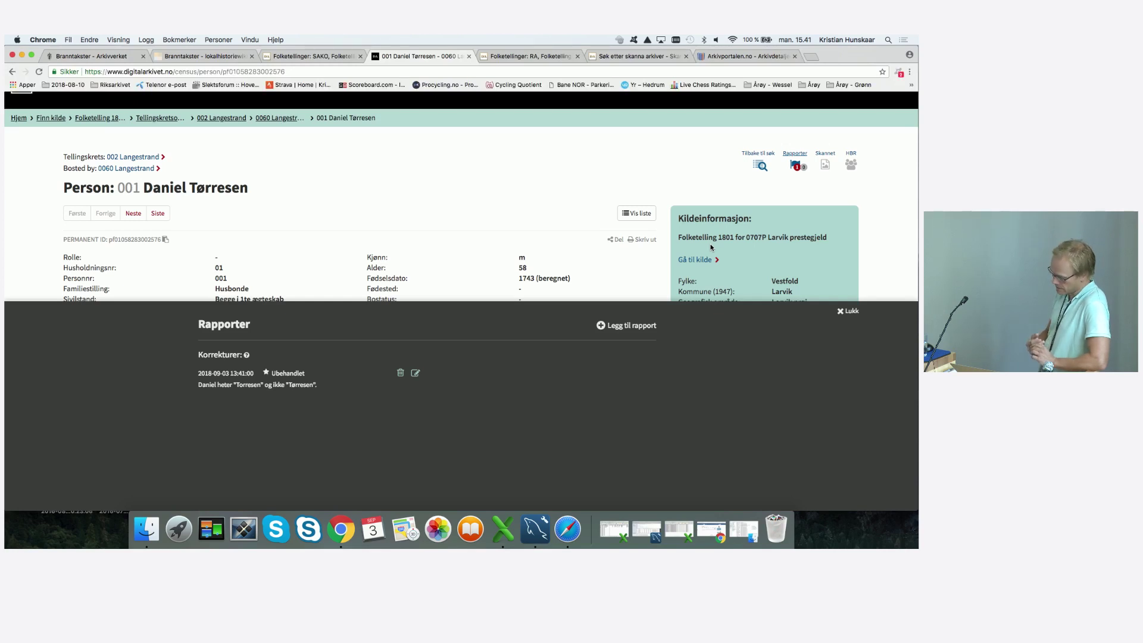
click(841, 310)
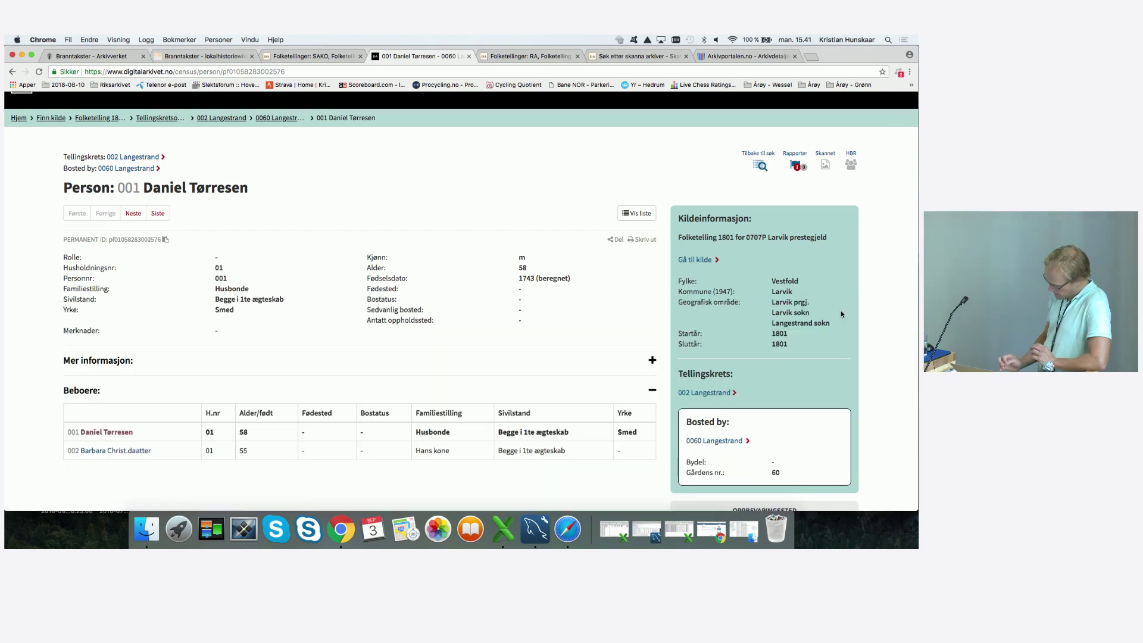
Go to media.digitalarkivet.no and open the Dagboknummersøk for Pantebøker
scroll(482, 214, up, 2)
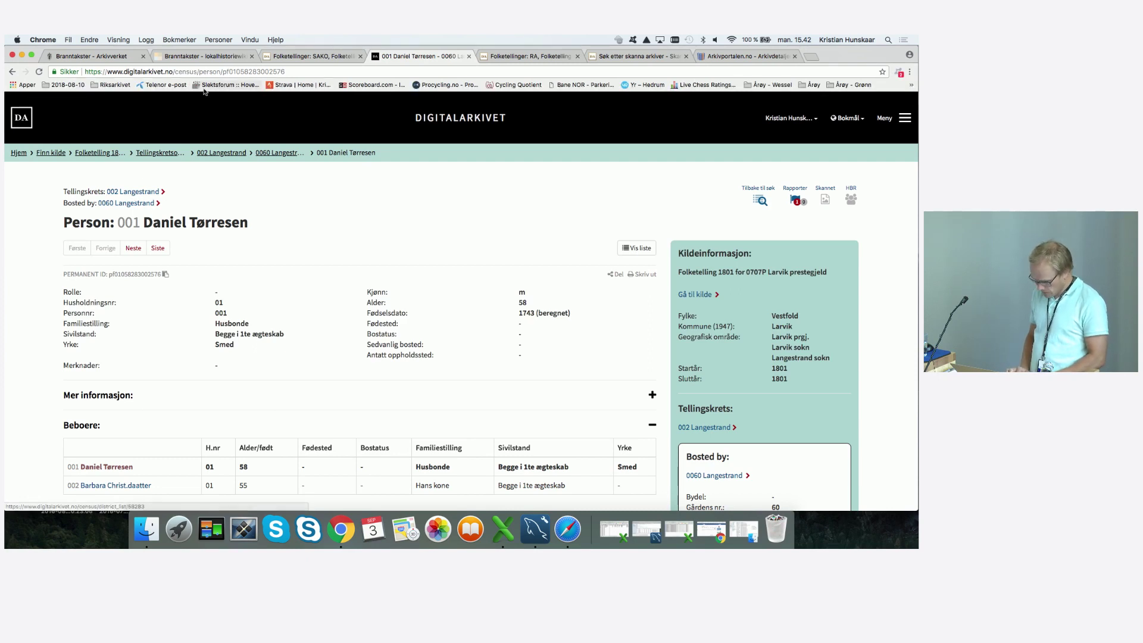
click(171, 72)
text(media)
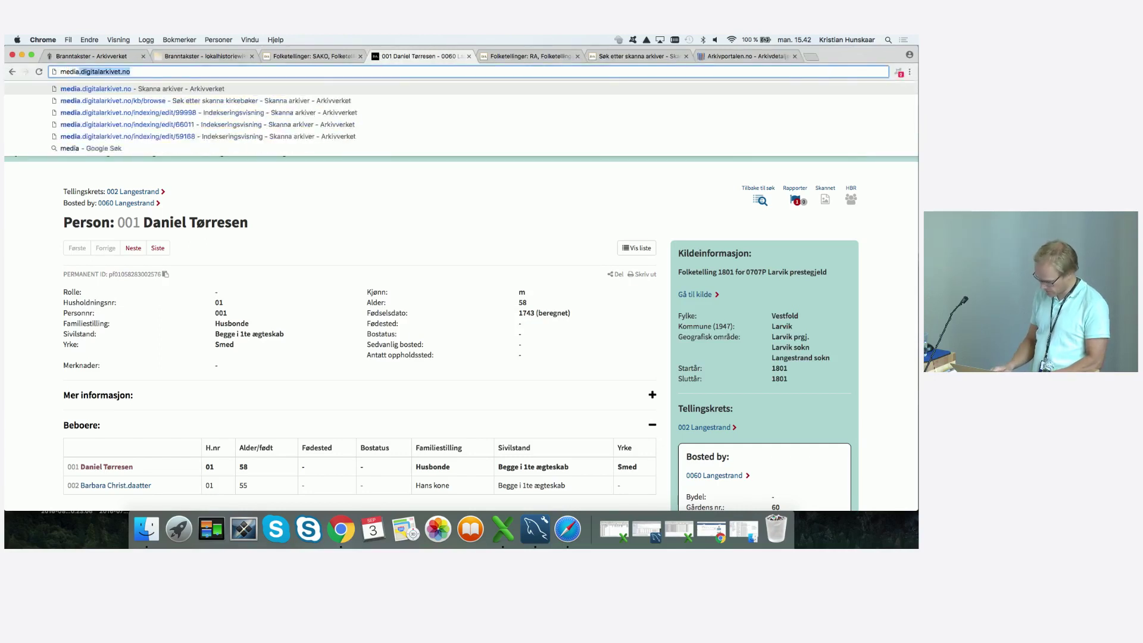
key(Return)
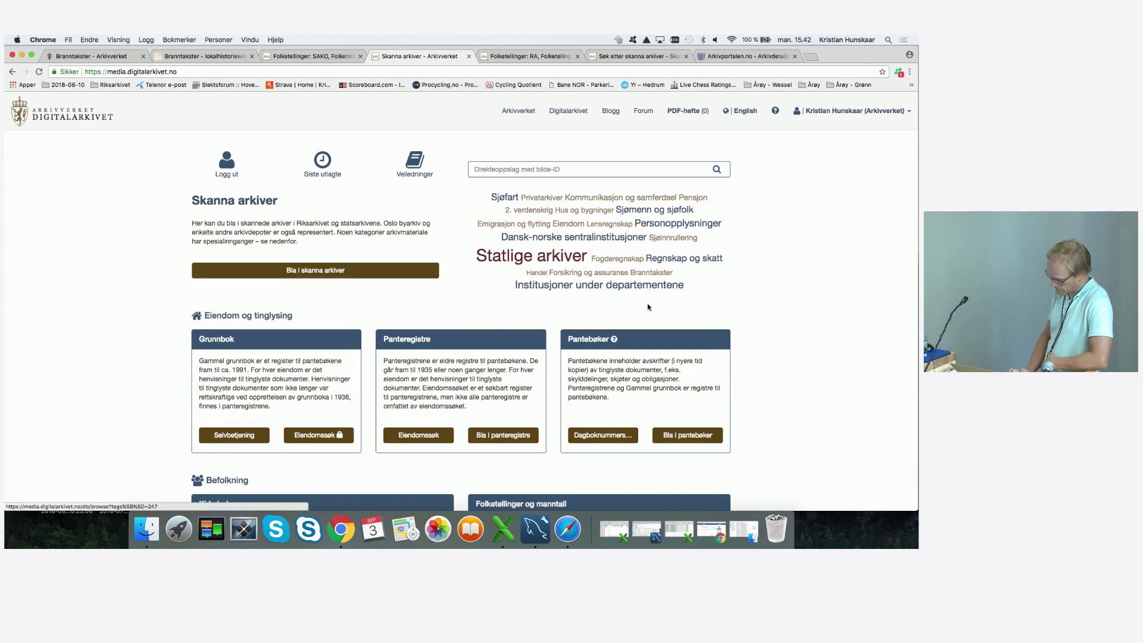
scroll(608, 422, down, 2)
scroll(608, 422, down, 1)
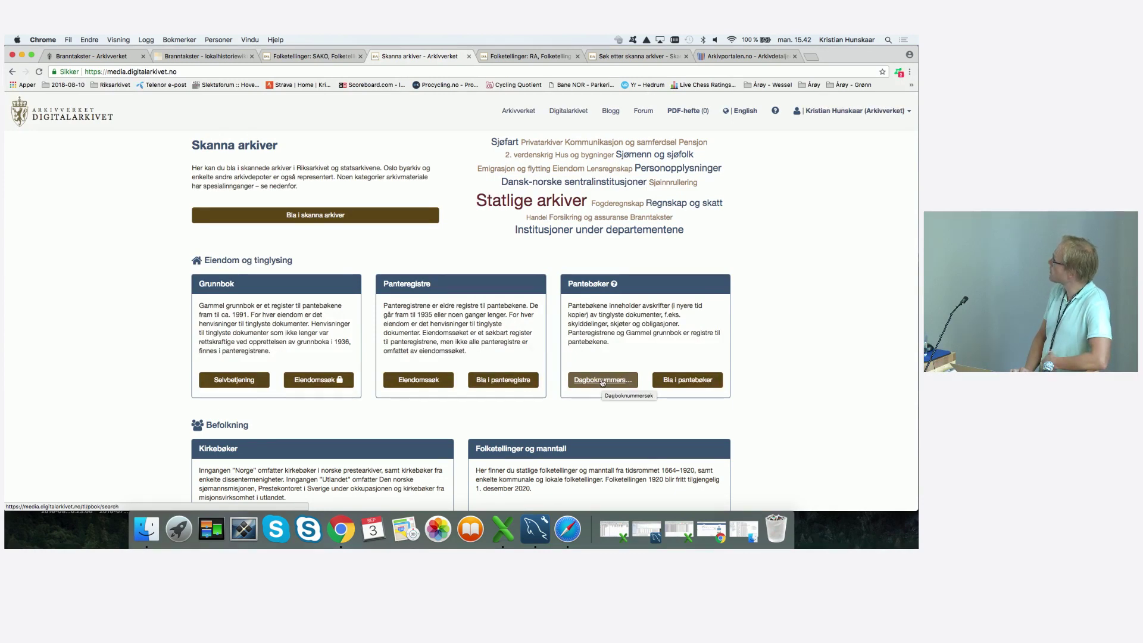
click(601, 379)
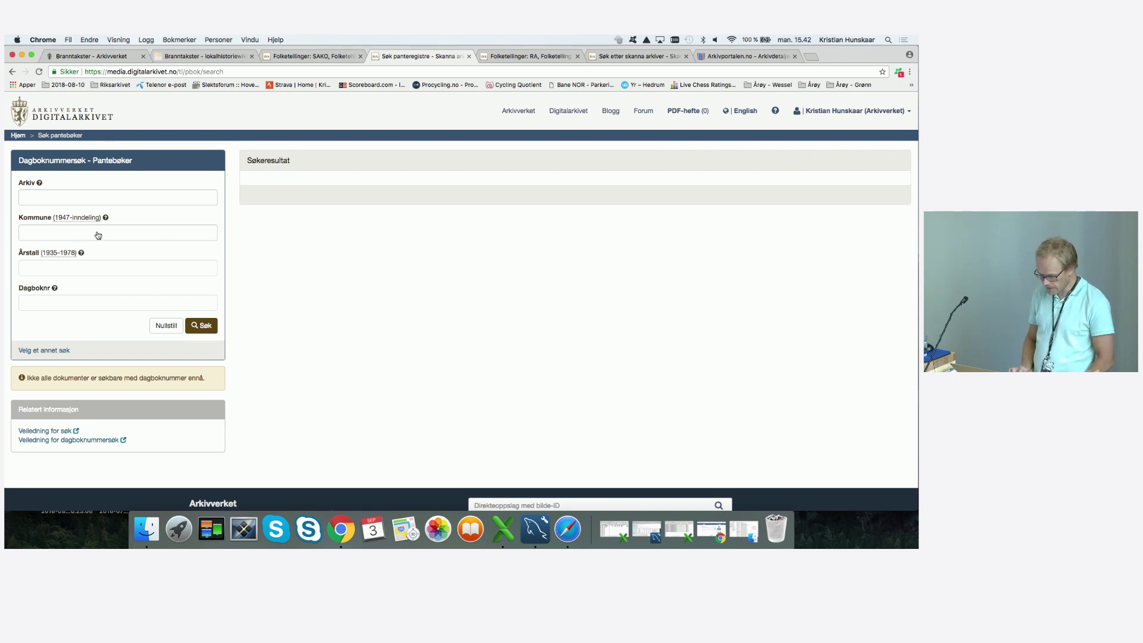
Set the municipality for the mortgage book search to 0725 Tjølling, leaving the archive unspecified
click(88, 198)
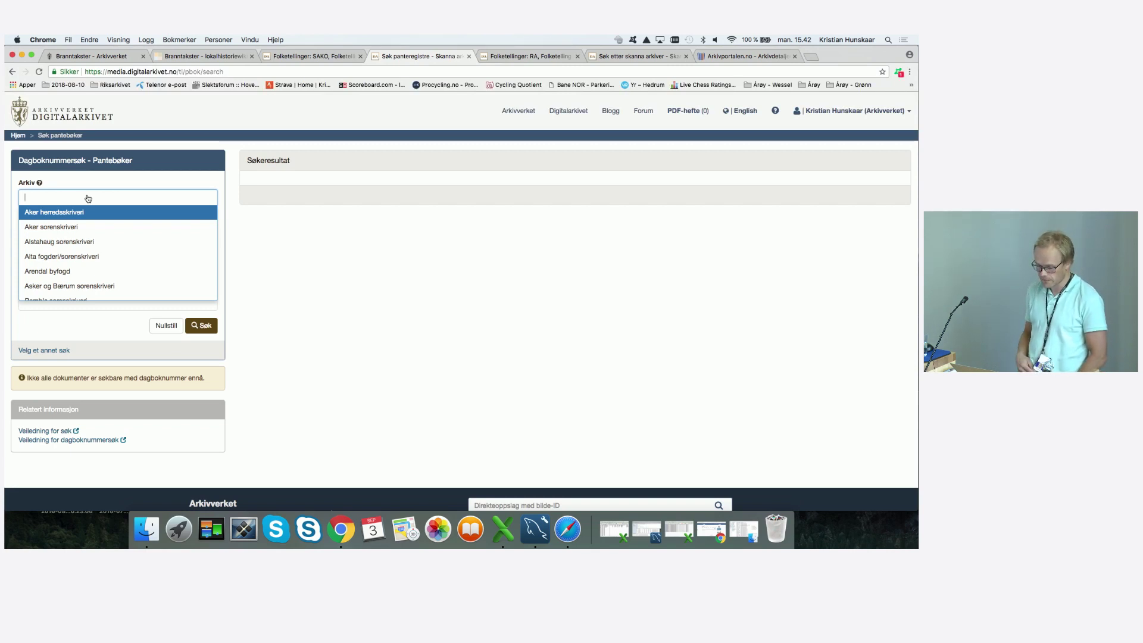
click(107, 182)
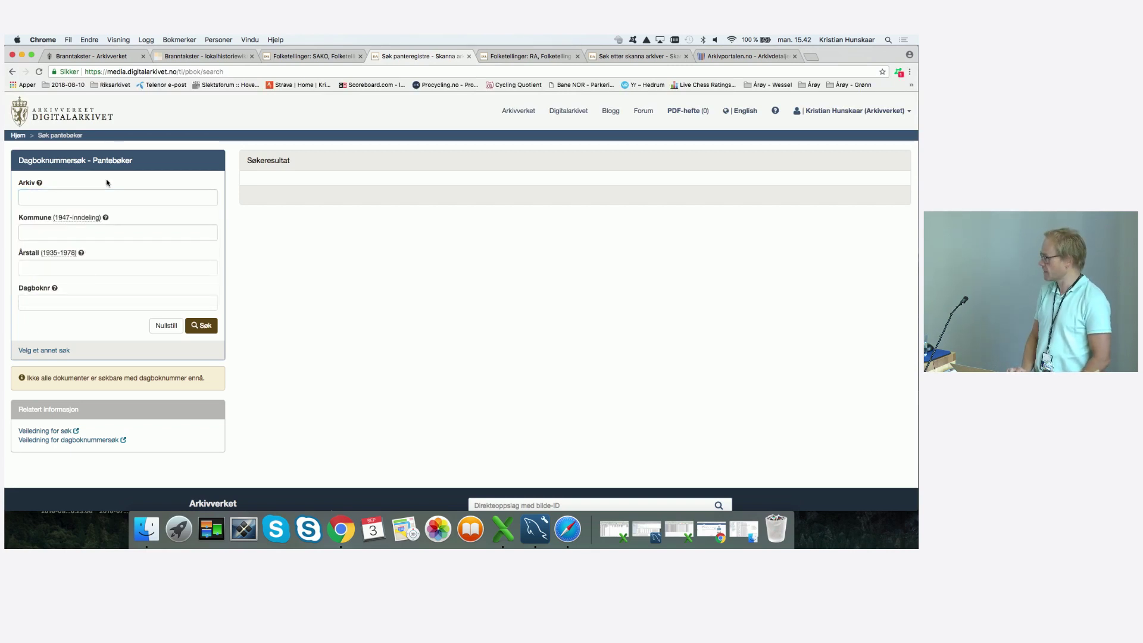
click(56, 239)
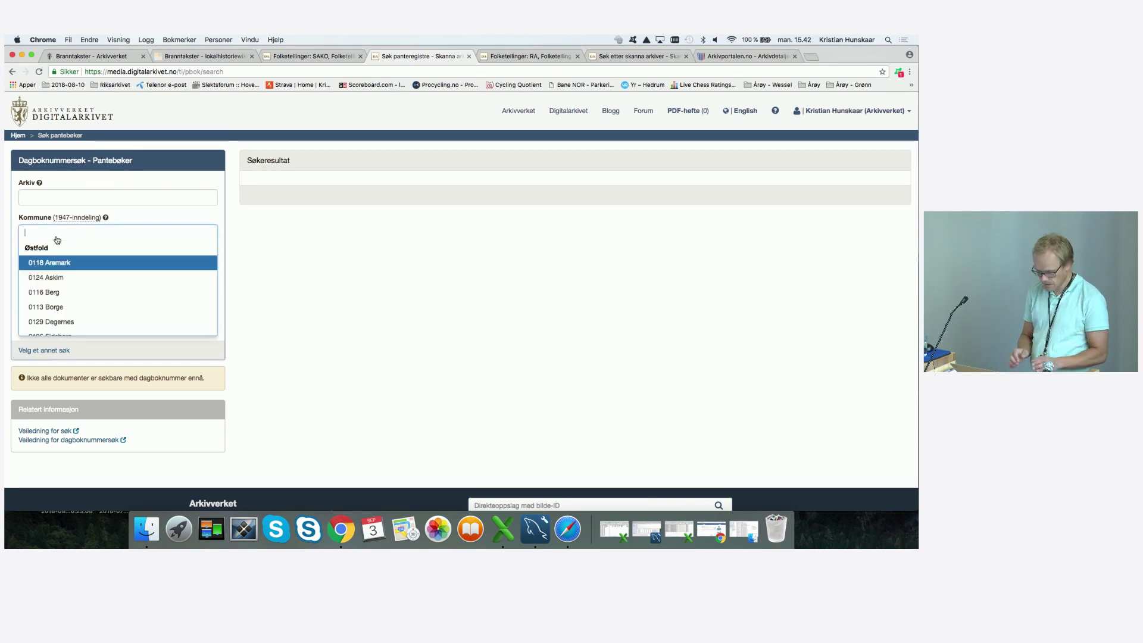
text(tj)
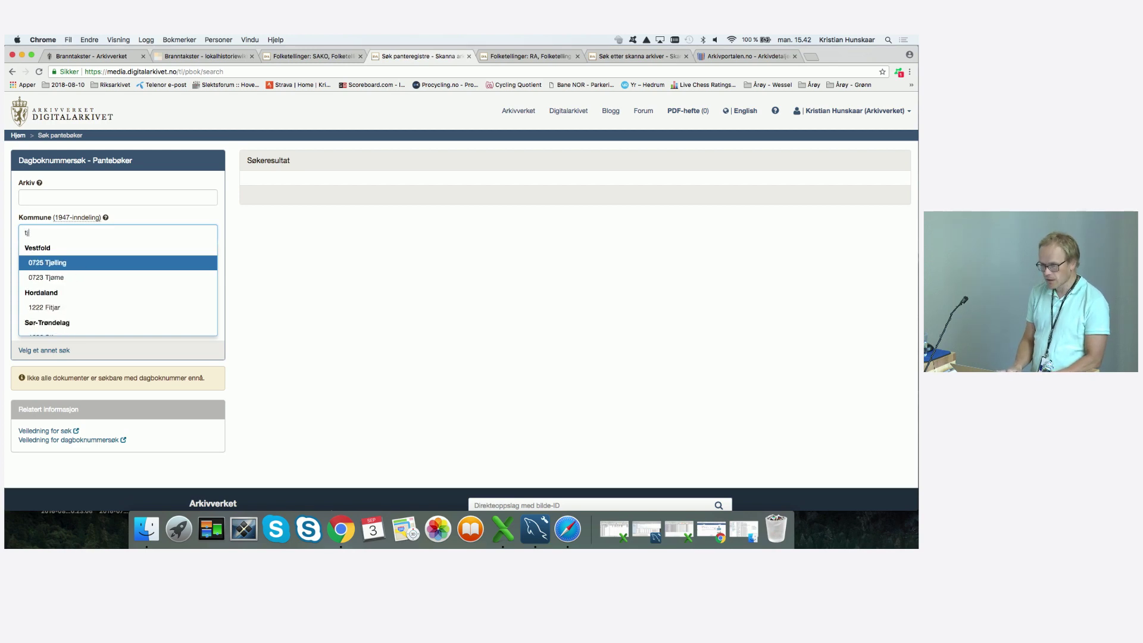
text(ølling)
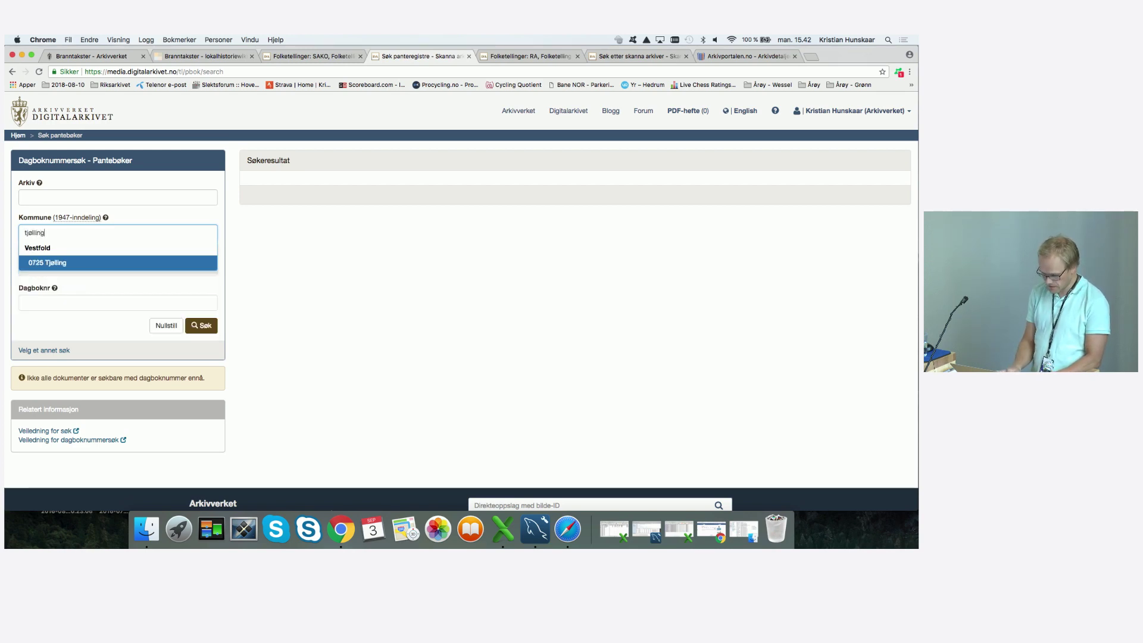
key(Return)
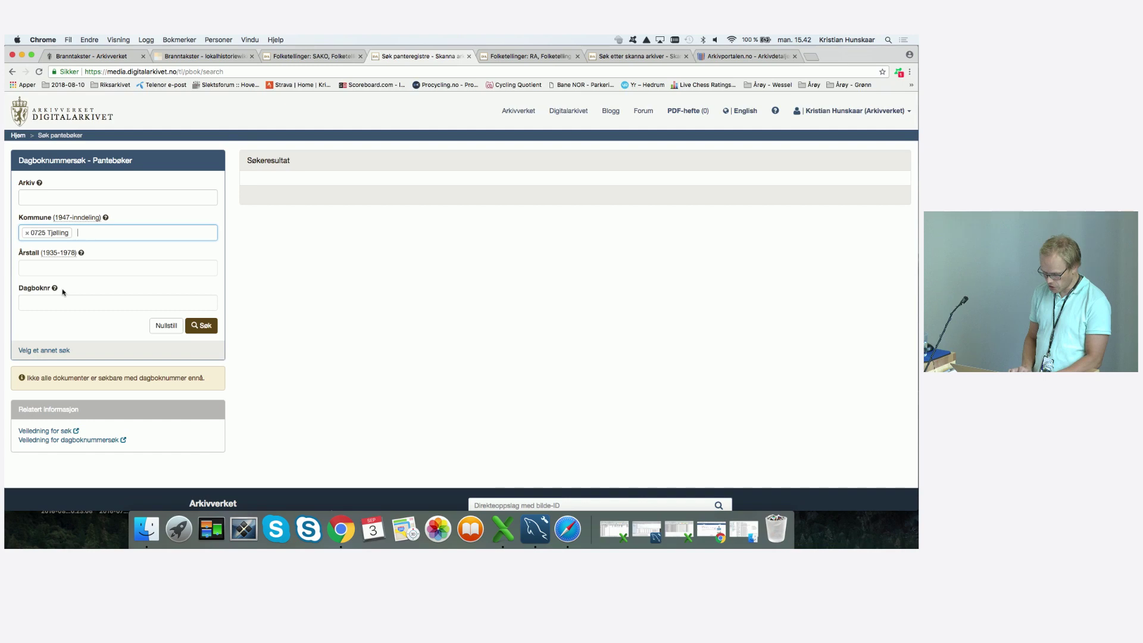
Set the year to 1937 and the journal number to 41, and run the mortgage book search
click(71, 269)
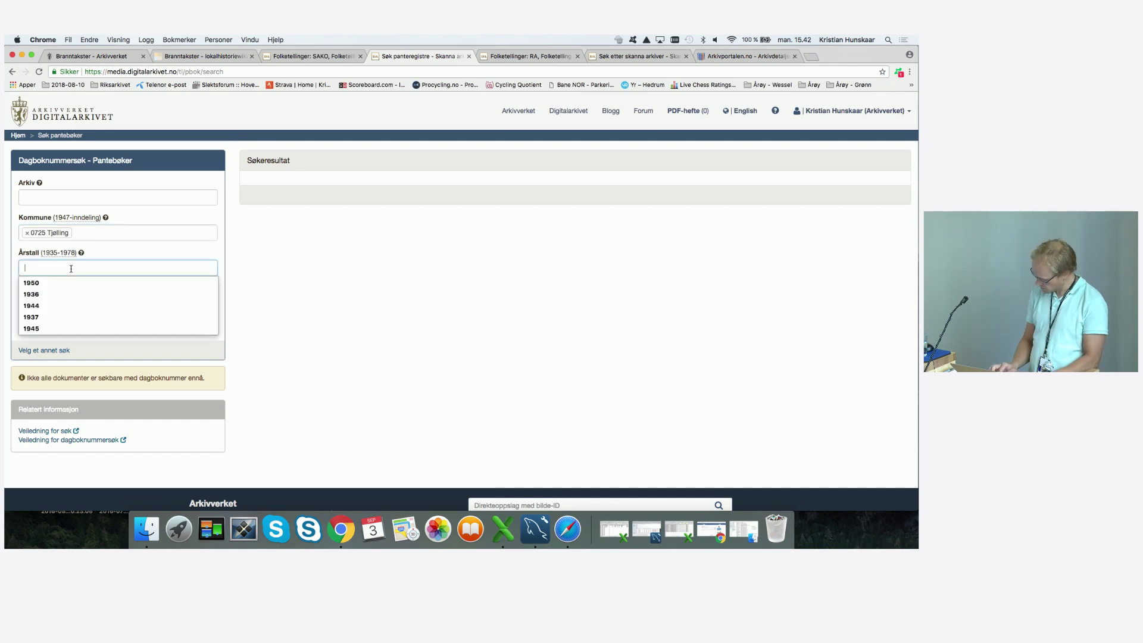
text(1937)
key(Tab)
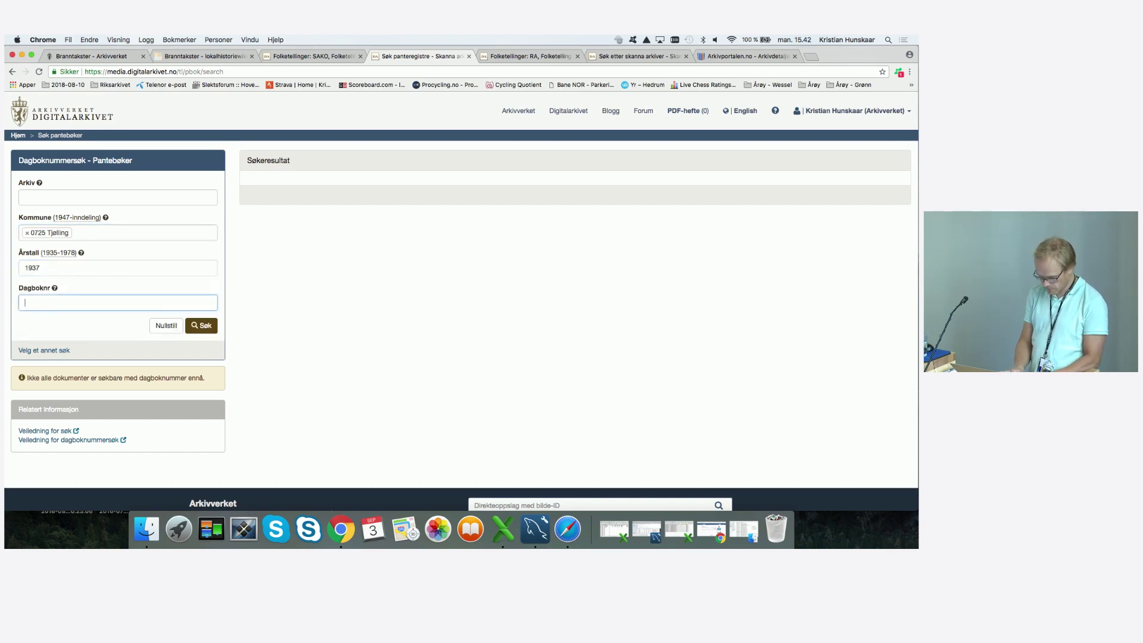
text(41)
click(310, 280)
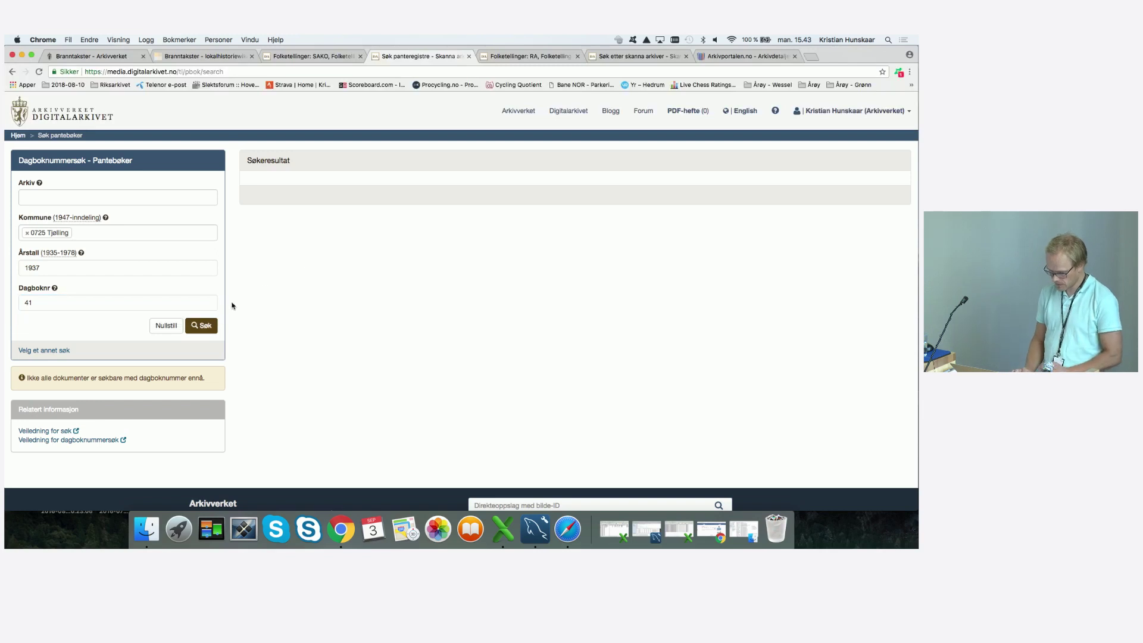
click(205, 325)
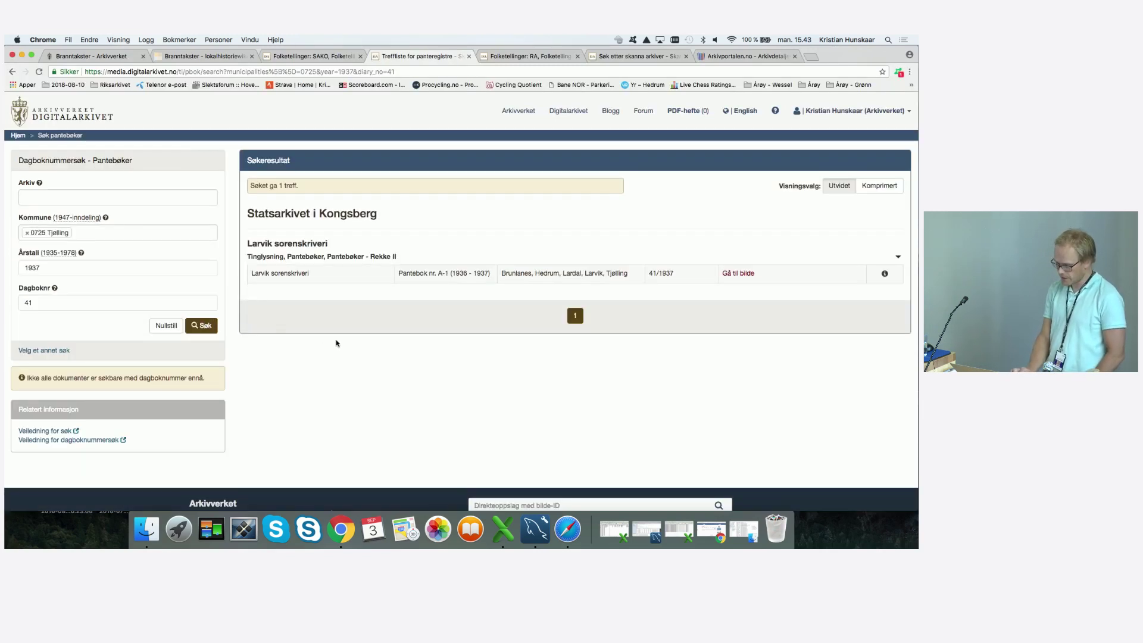
Open the scanned image for journal number 41/1937, dismiss the reference details and examine the document page
click(736, 275)
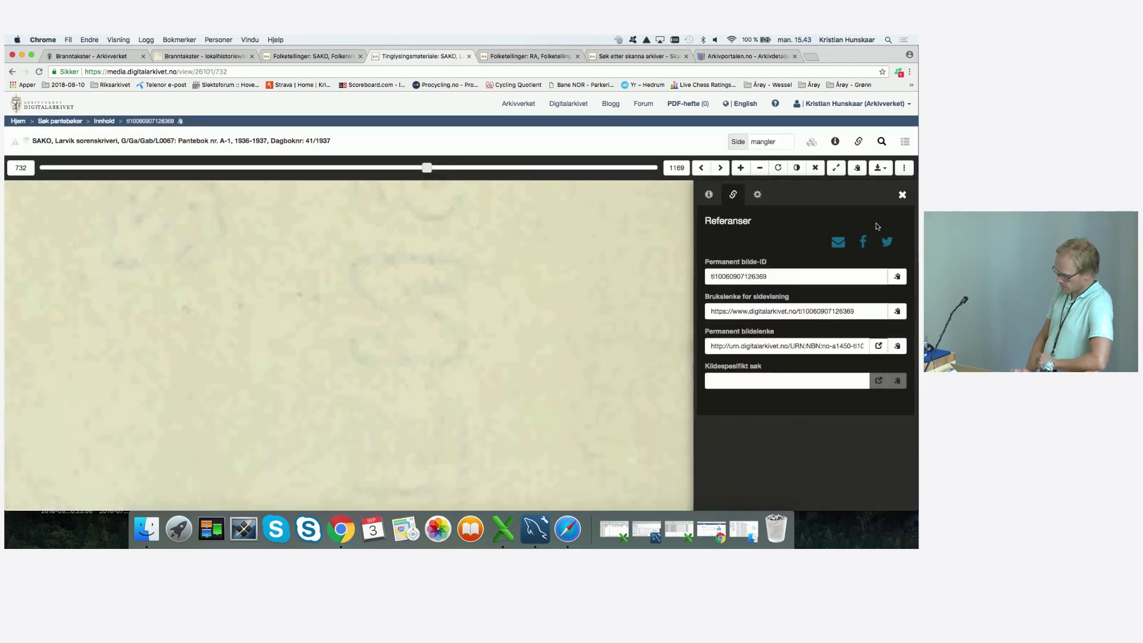
click(902, 195)
click(759, 168)
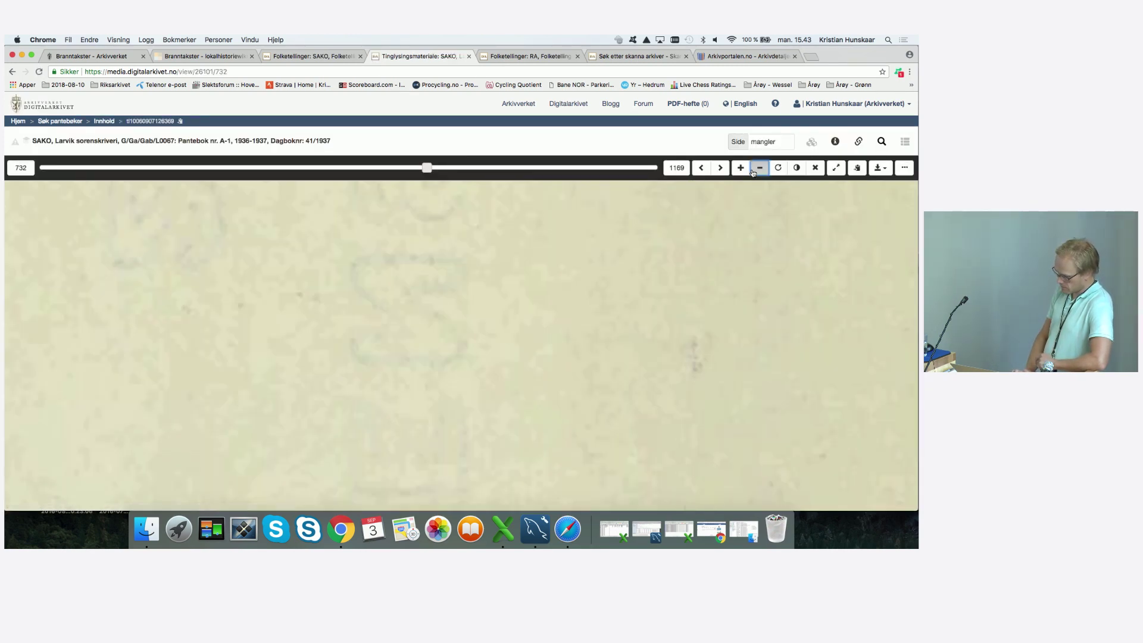
click(758, 168)
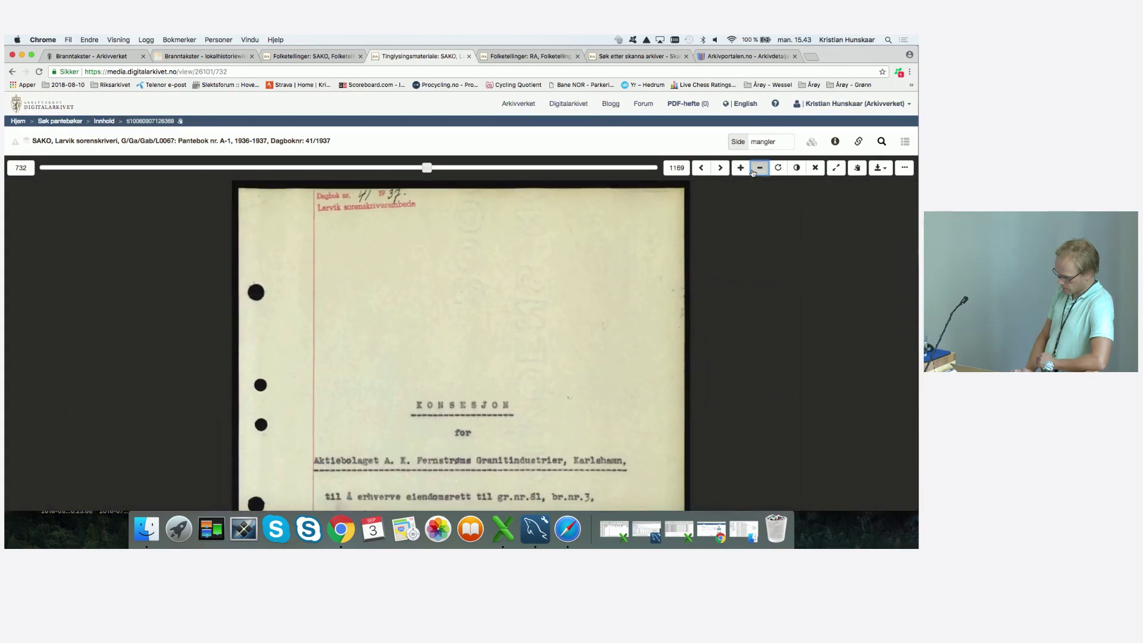
scroll(723, 313, down, 5)
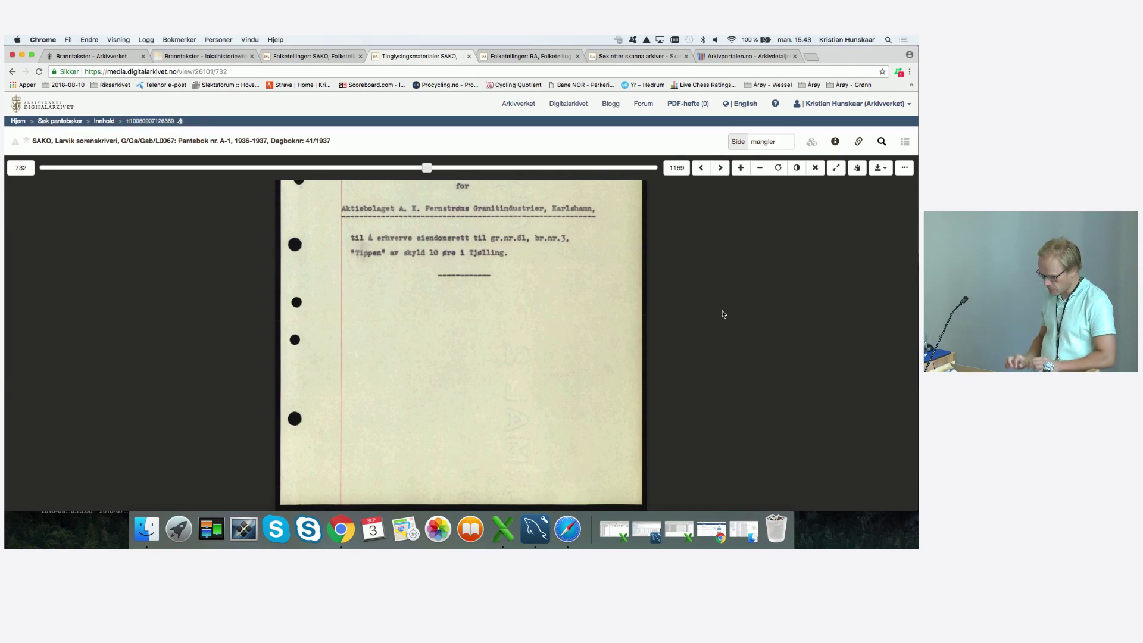
scroll(607, 327, up, 5)
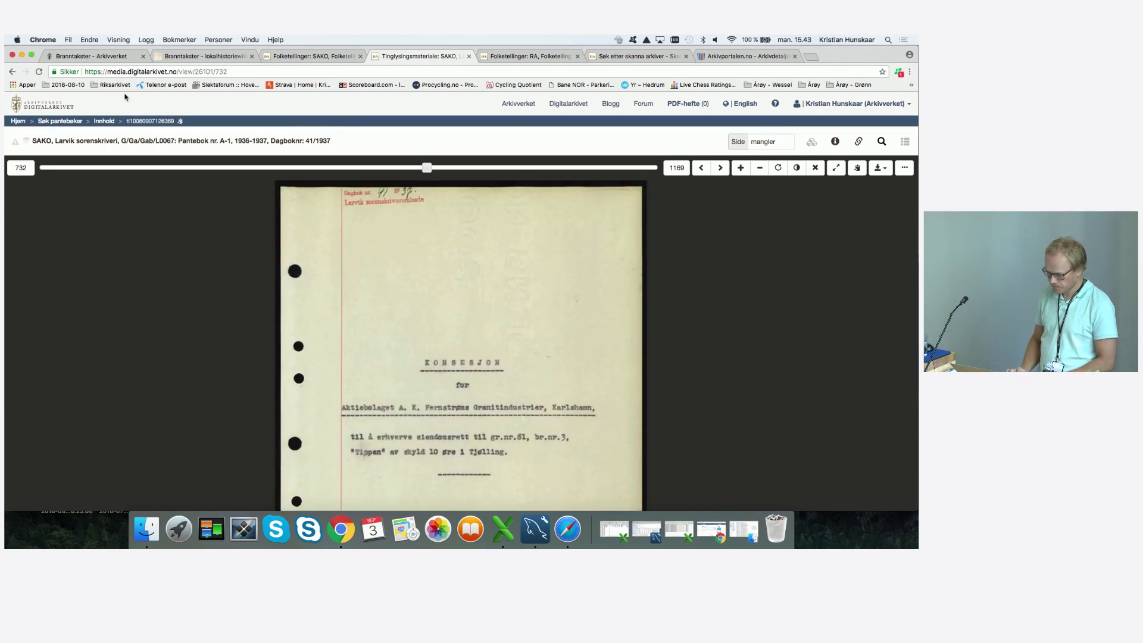
Return to the mortgage book search and repeat it with the year set to 1950
right_click(11, 72)
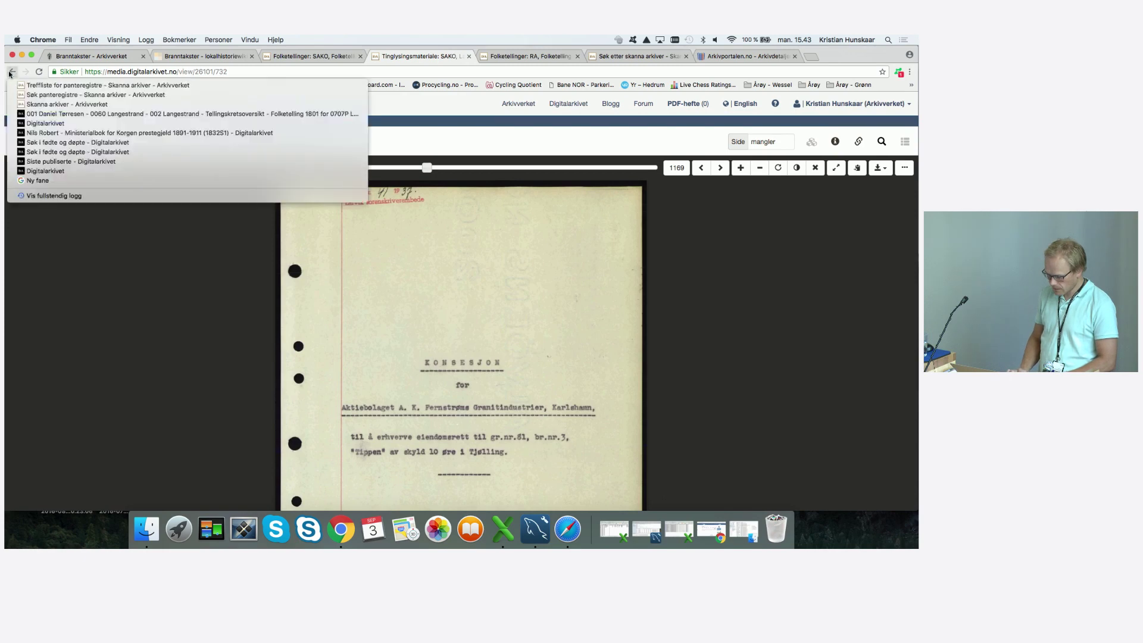
click(10, 73)
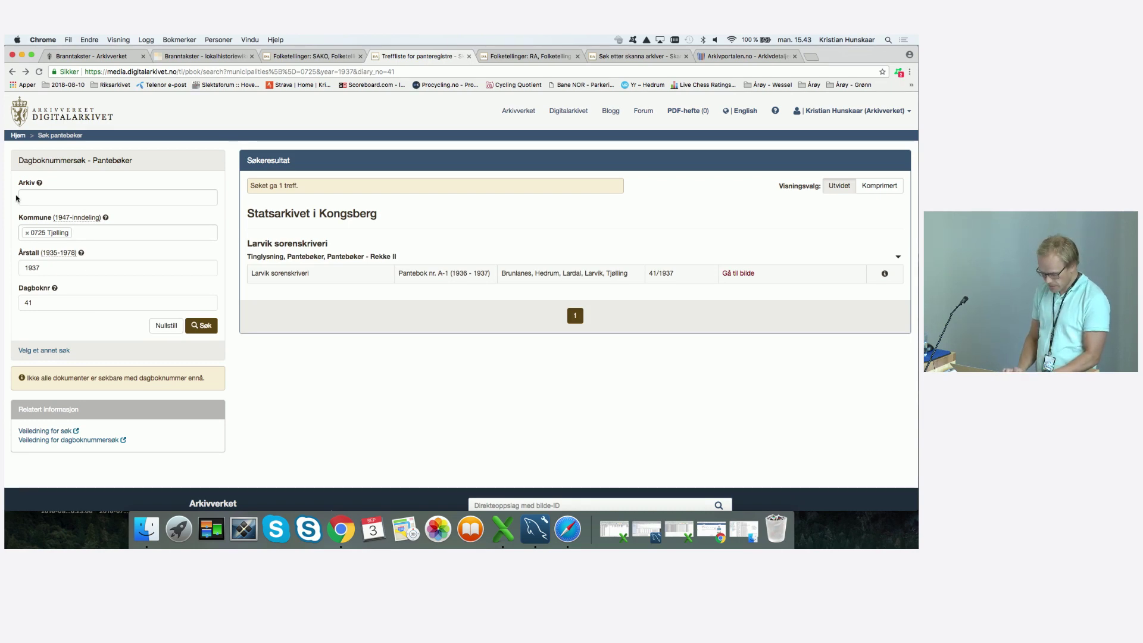
double_click(45, 268)
text(1950)
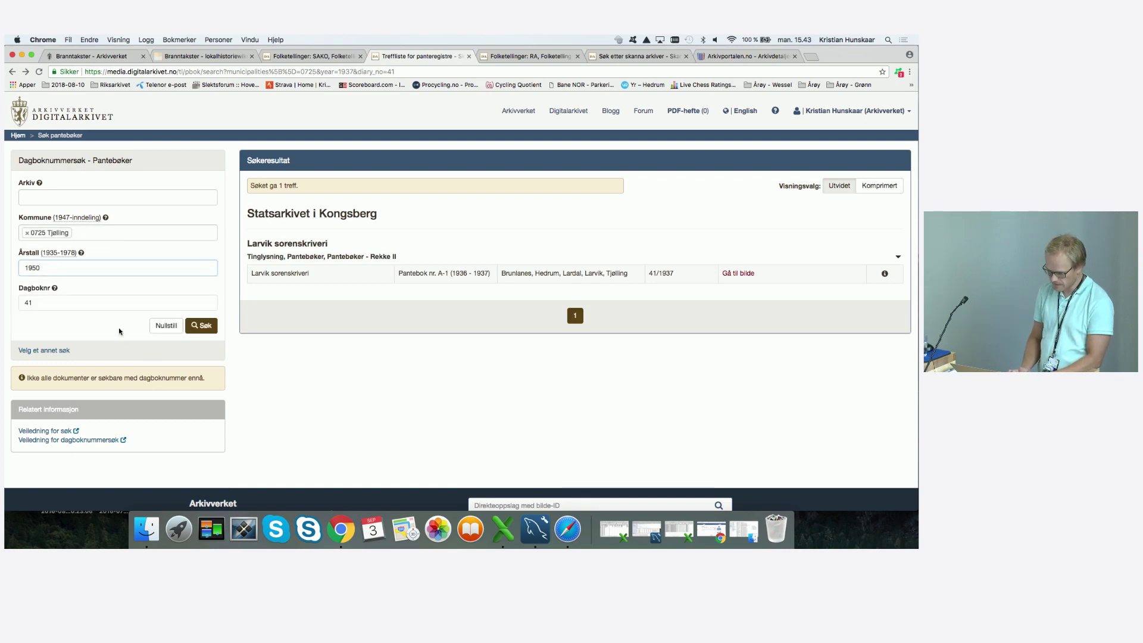
click(204, 327)
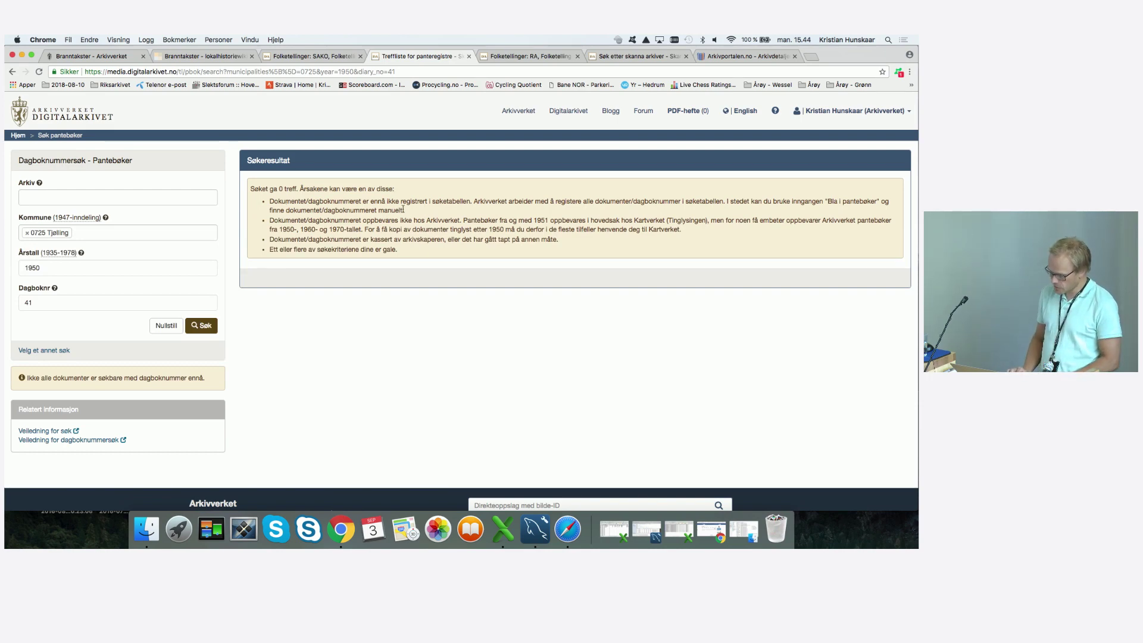
Highlight the first listed reason for the missing search result and return to the Skanna arkiver start page
drag(403, 210, 269, 201)
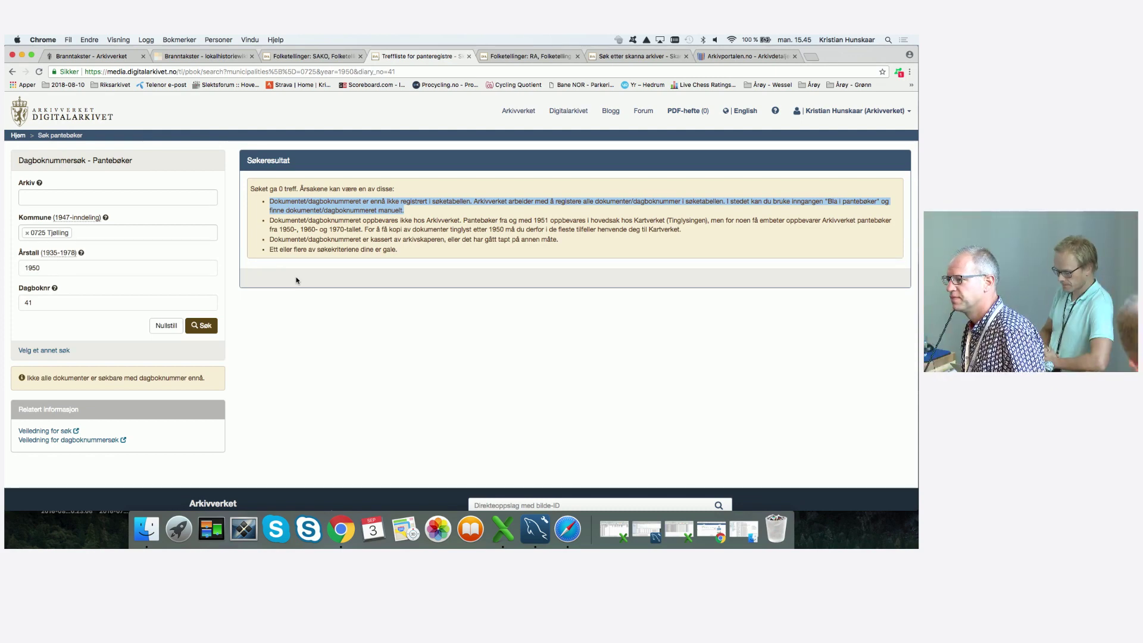
click(18, 136)
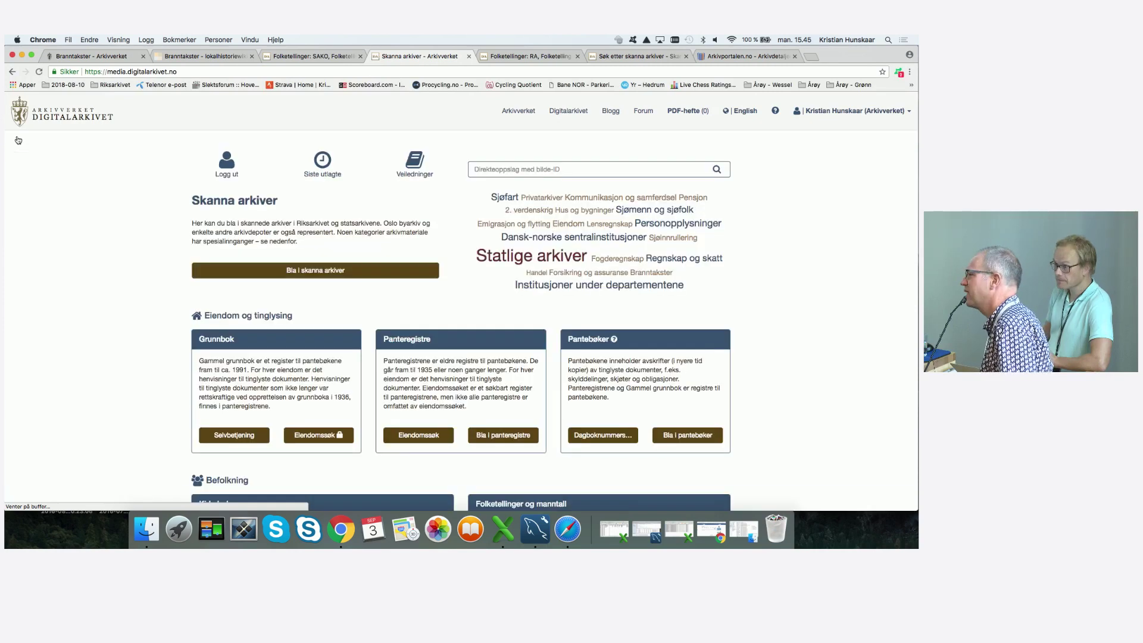